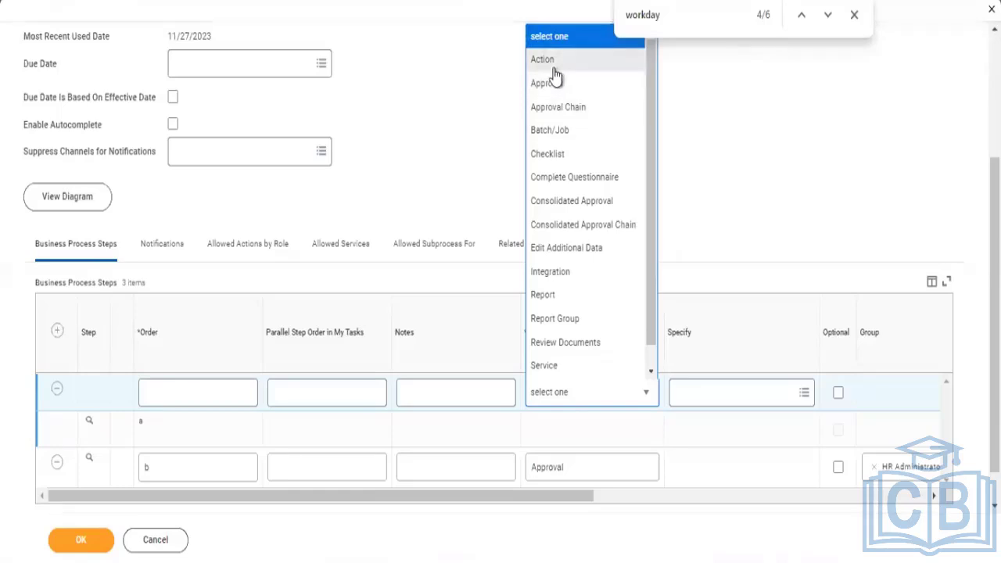
# Close the page search and set the new business process step's type to Approval Chain.
pyautogui.click(854, 15)
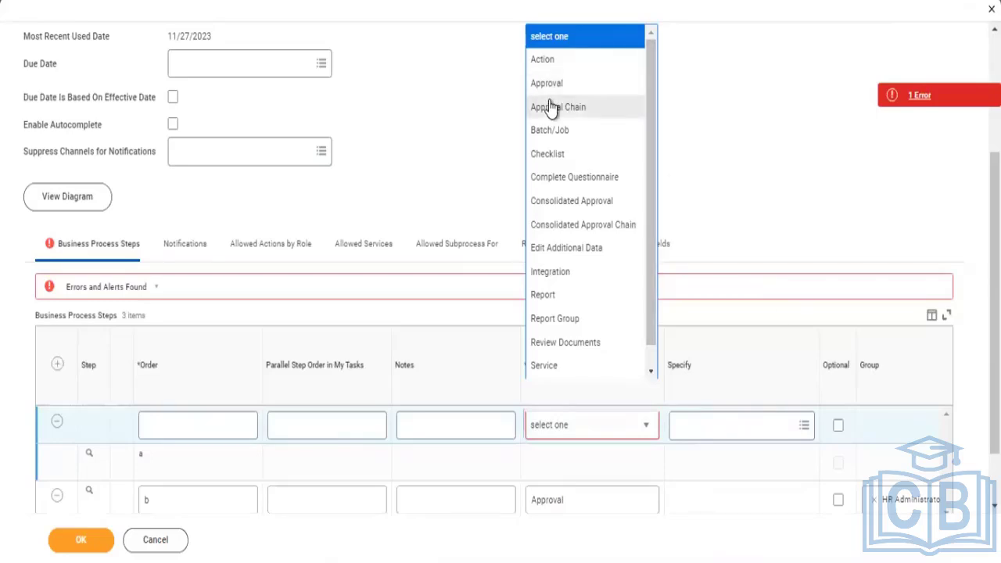
pyautogui.click(558, 161)
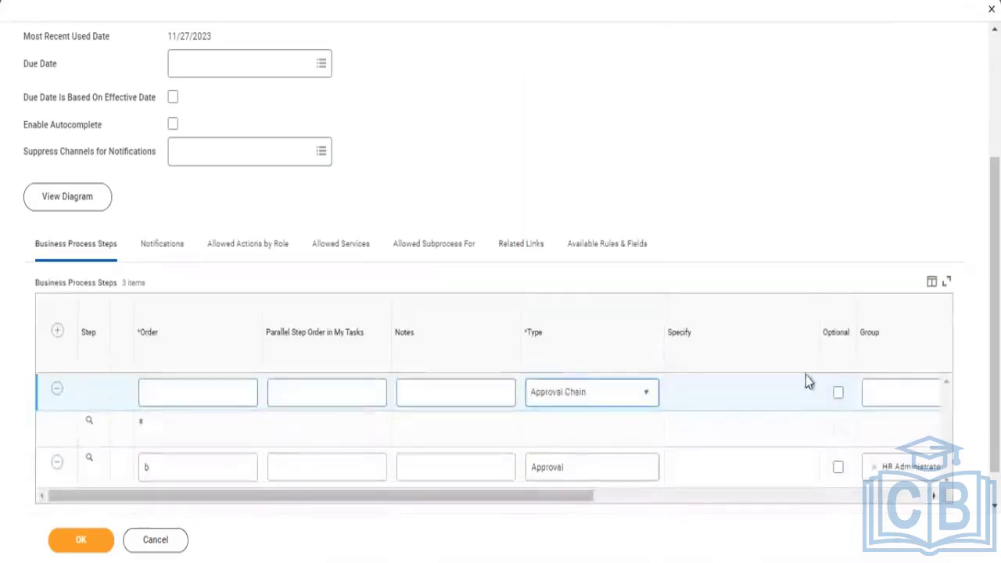
pyautogui.click(615, 396)
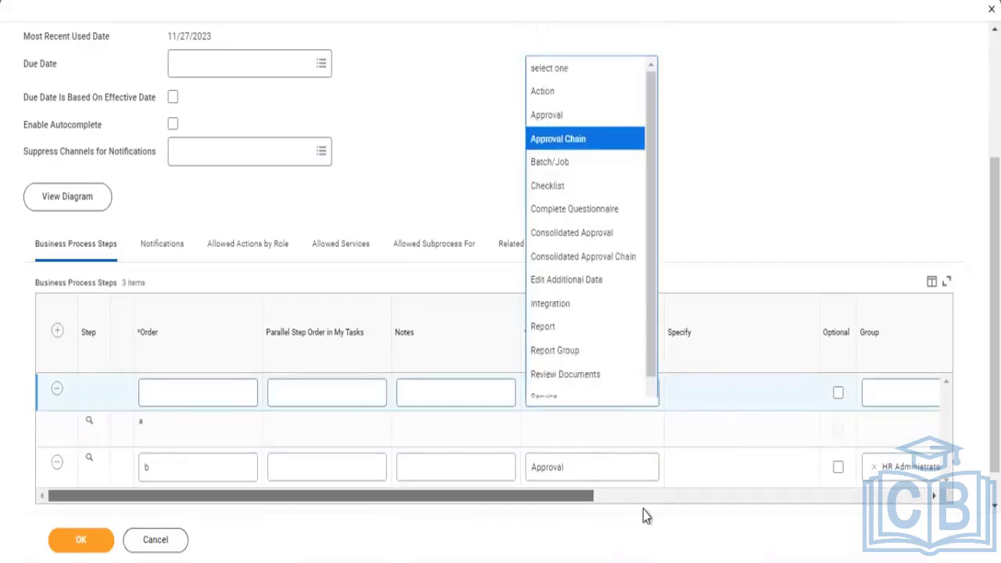
pyautogui.hscroll(3, 643, 511)
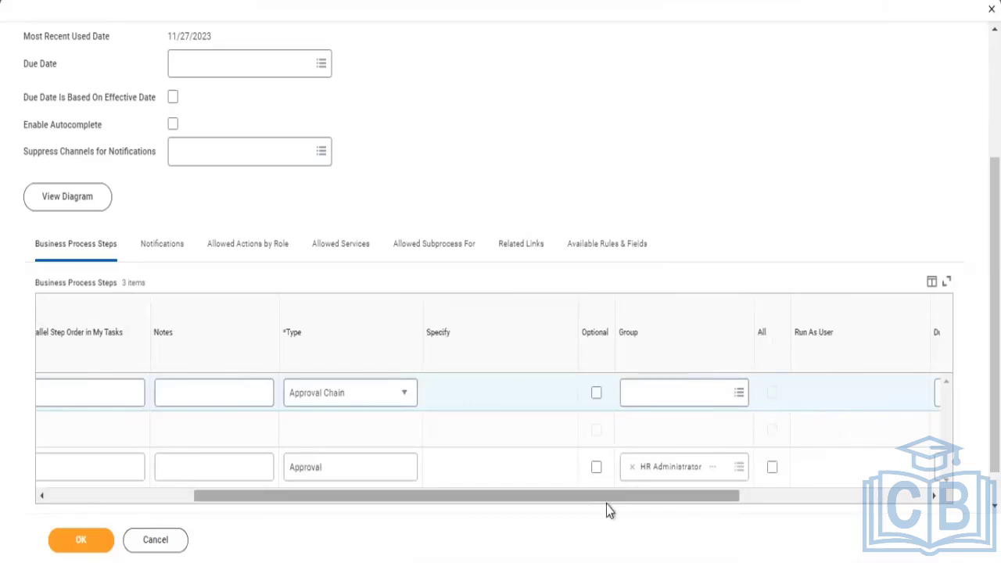
pyautogui.hscroll(-3, 534, 508)
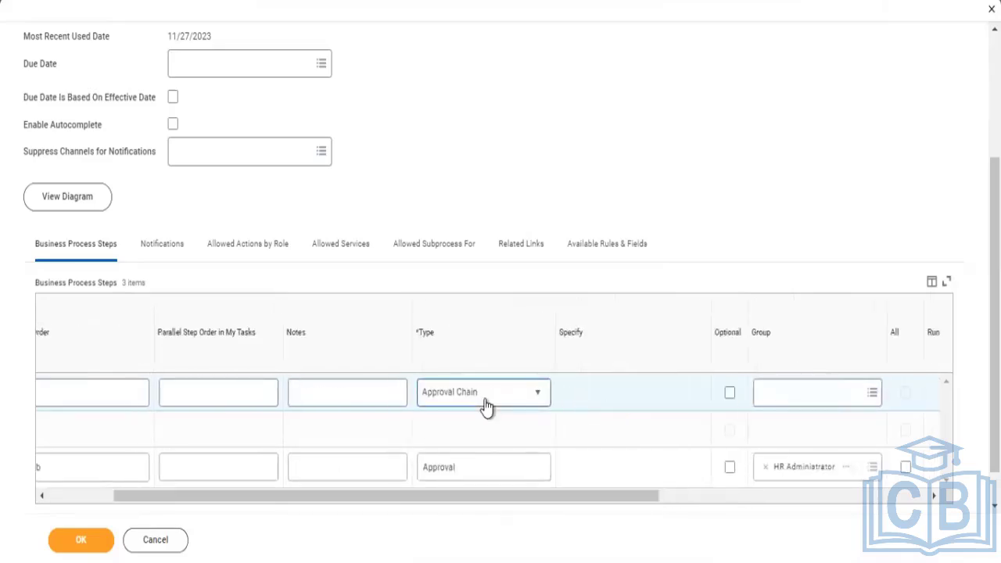
# Change the new business process step's type to Batch/Job.
pyautogui.click(485, 402)
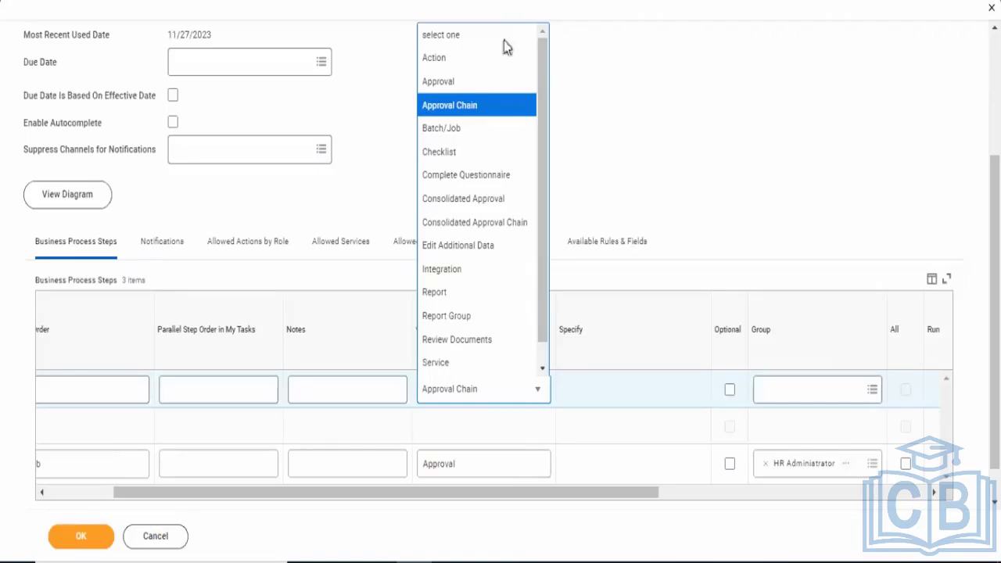
pyautogui.click(449, 132)
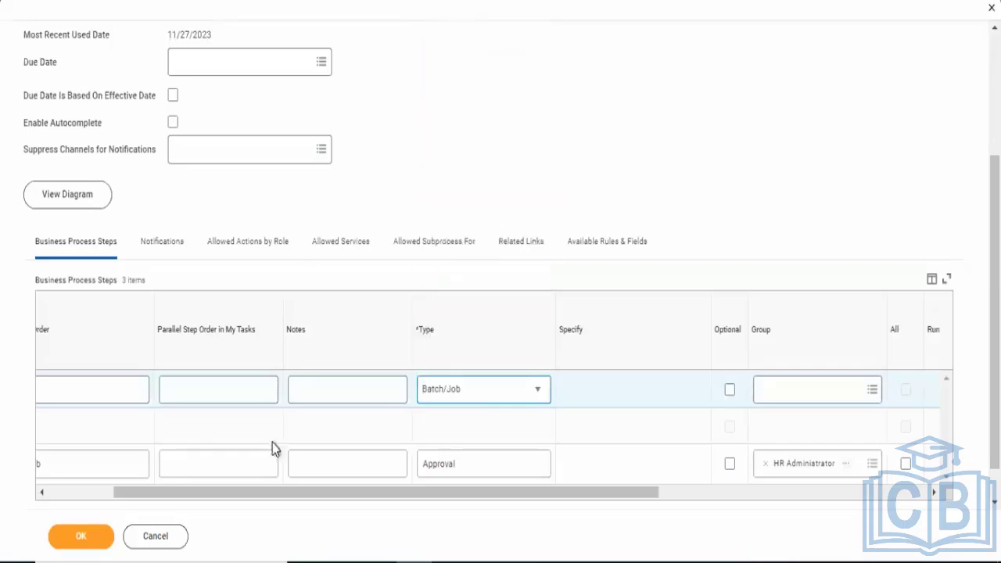
pyautogui.click(474, 401)
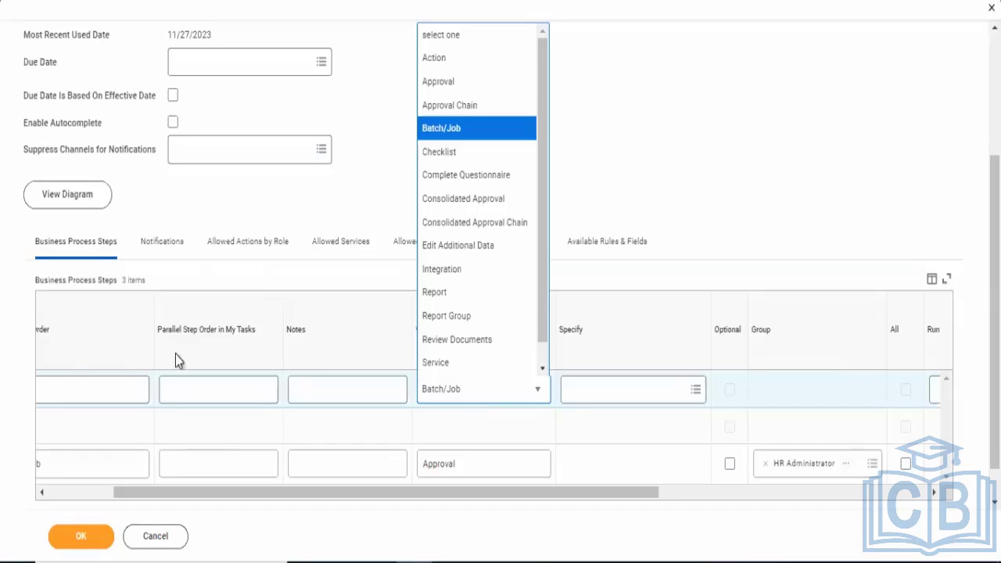
pyautogui.click(466, 408)
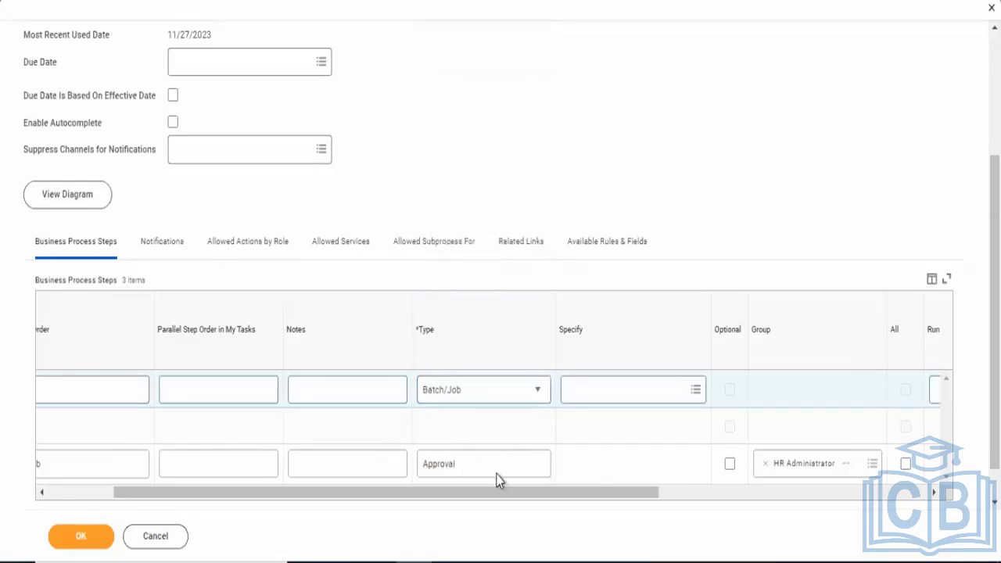
# Set the new business process step's type to Checklist and specify the New Hire checklist.
pyautogui.click(480, 403)
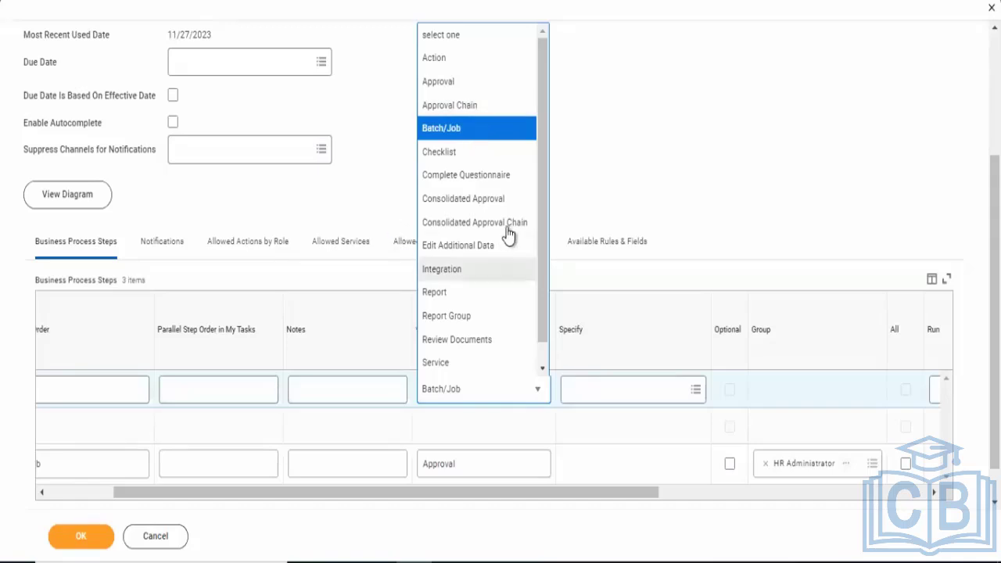
pyautogui.click(448, 155)
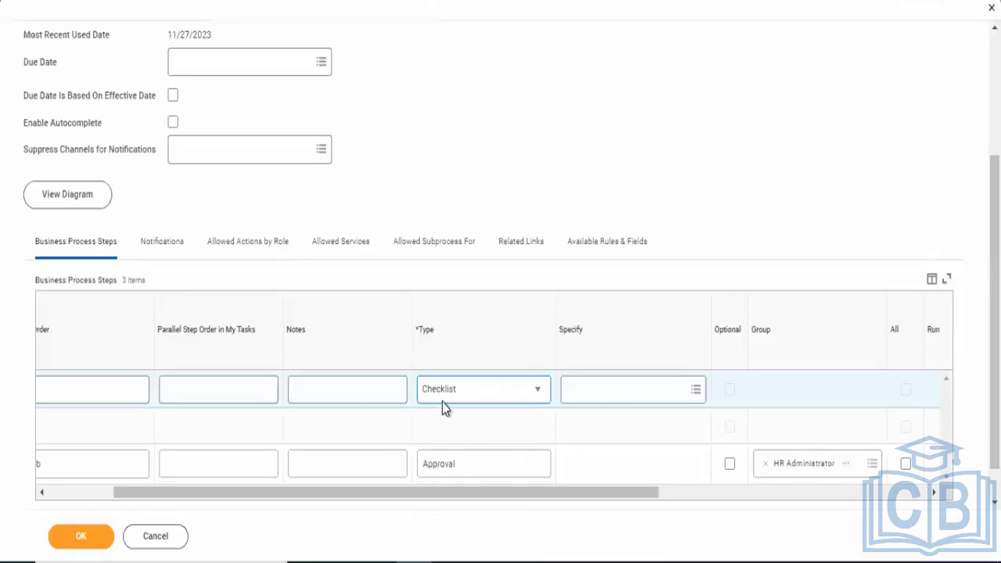
pyautogui.click(662, 399)
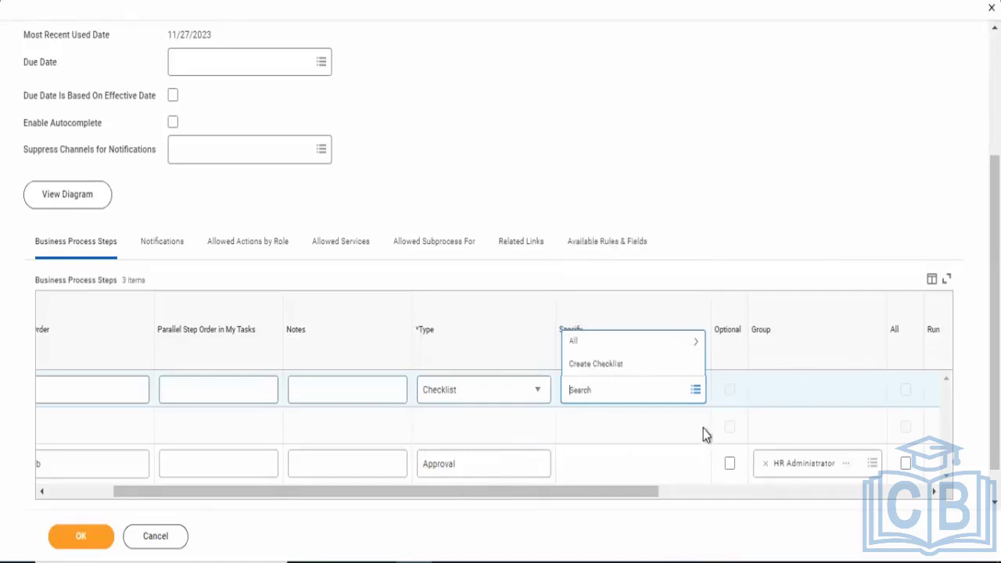
pyautogui.click(637, 346)
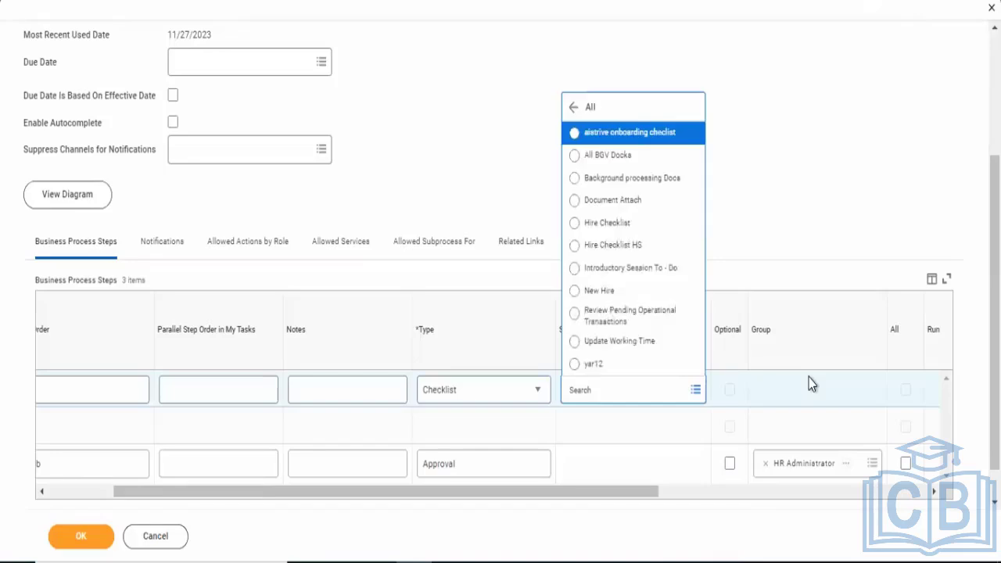
pyautogui.click(595, 293)
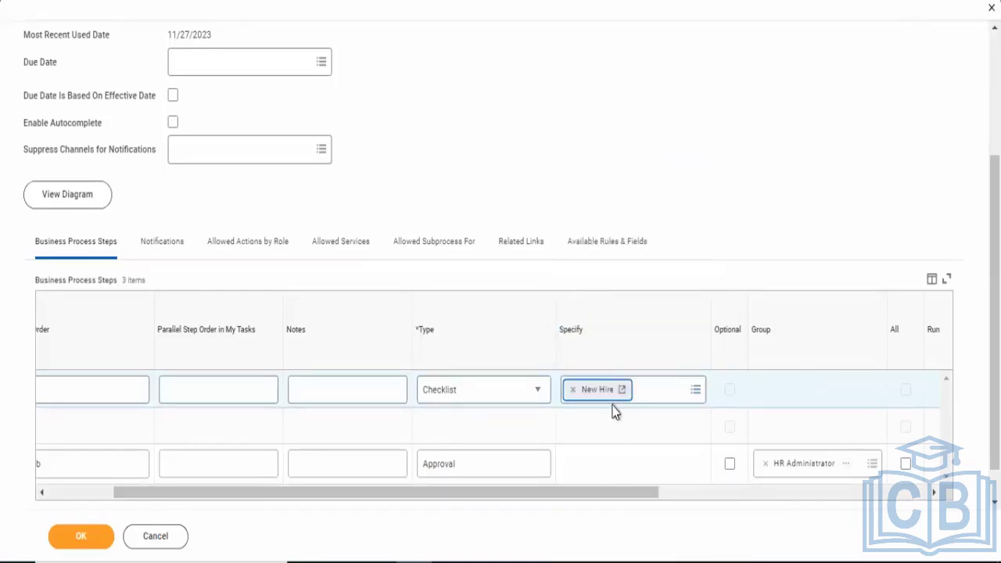
# View the New Hire checklist in a separate tab and examine its to-do items, due dates and security groups.
pyautogui.rightClick(611, 396)
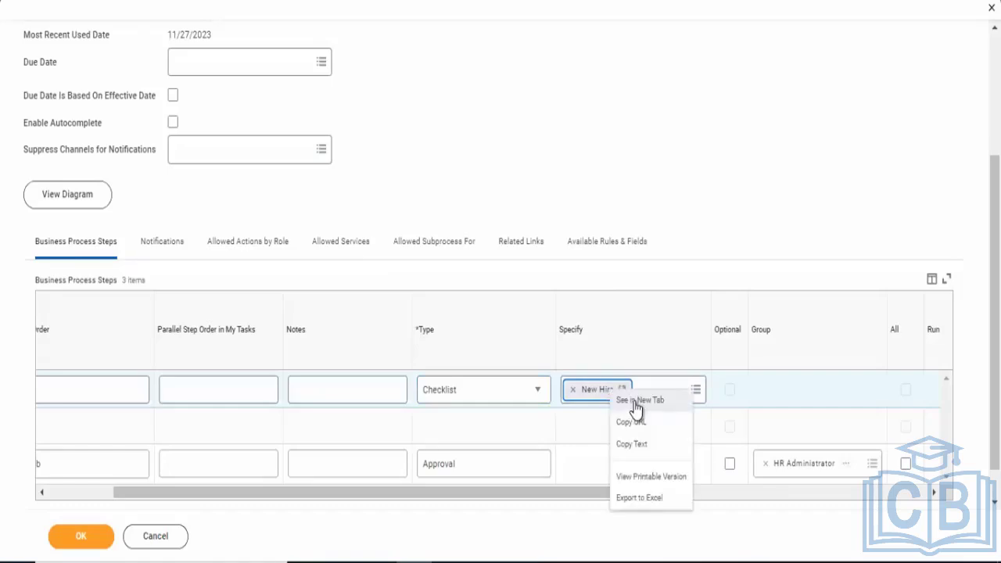
pyautogui.click(636, 402)
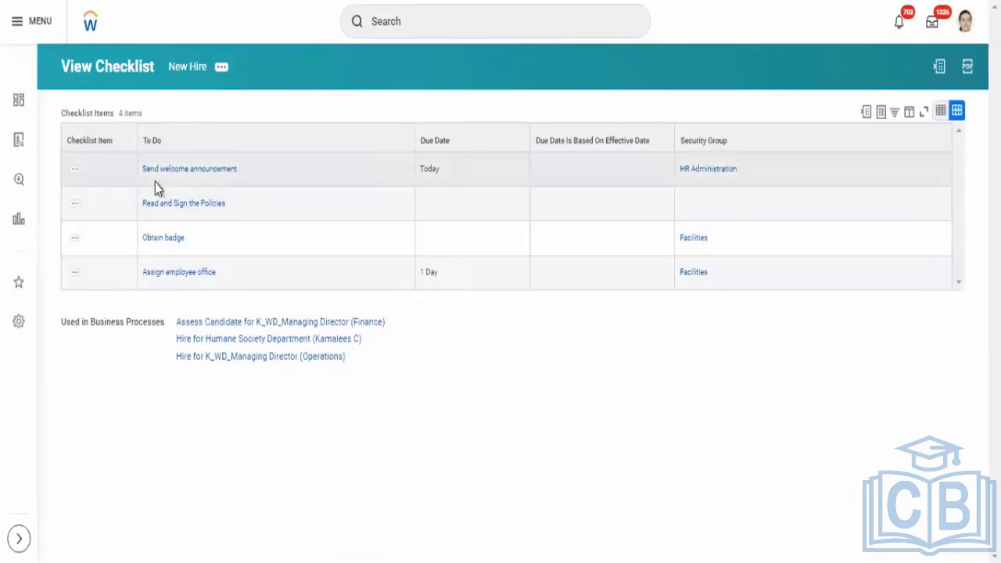
pyautogui.moveTo(141, 170); pyautogui.dragTo(303, 194)
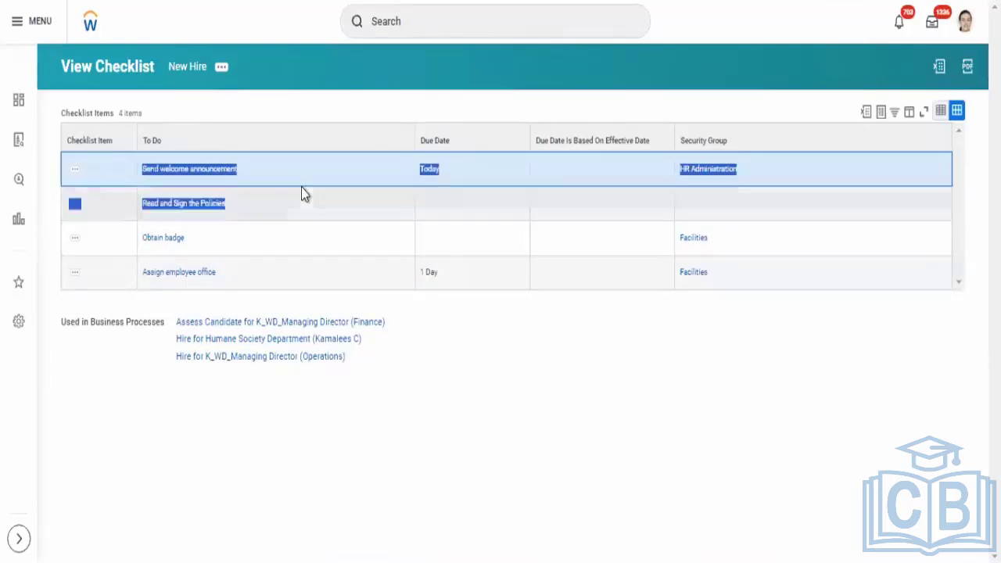
pyautogui.click(640, 177)
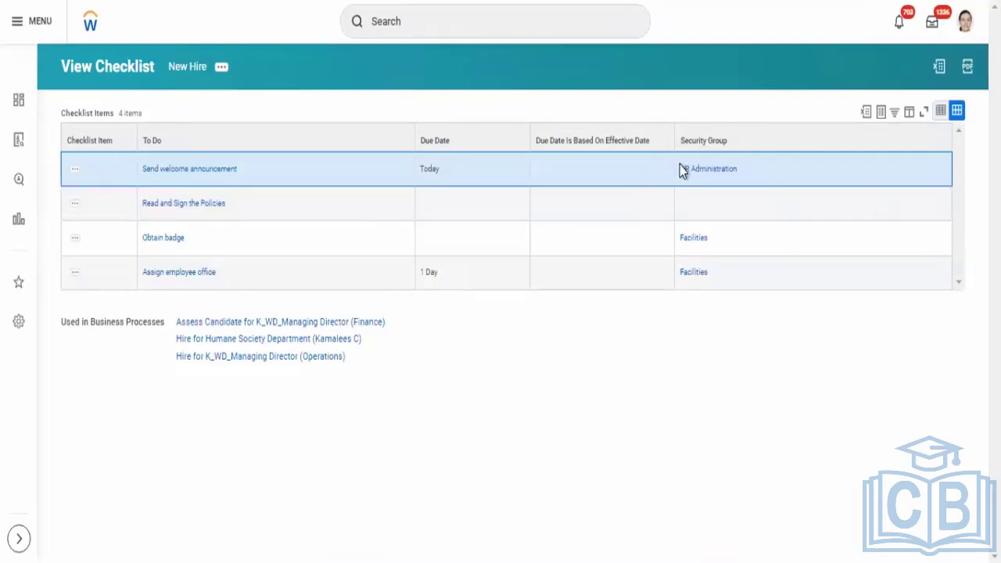
pyautogui.tripleClick(708, 169)
pyautogui.click(827, 320)
pyautogui.click(139, 215)
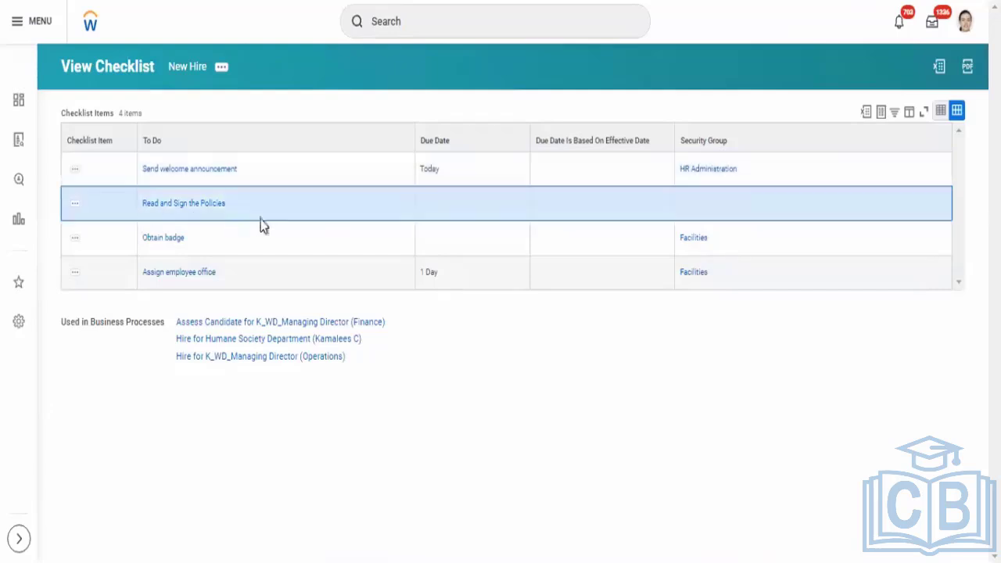
pyautogui.moveTo(262, 222); pyautogui.dragTo(409, 234)
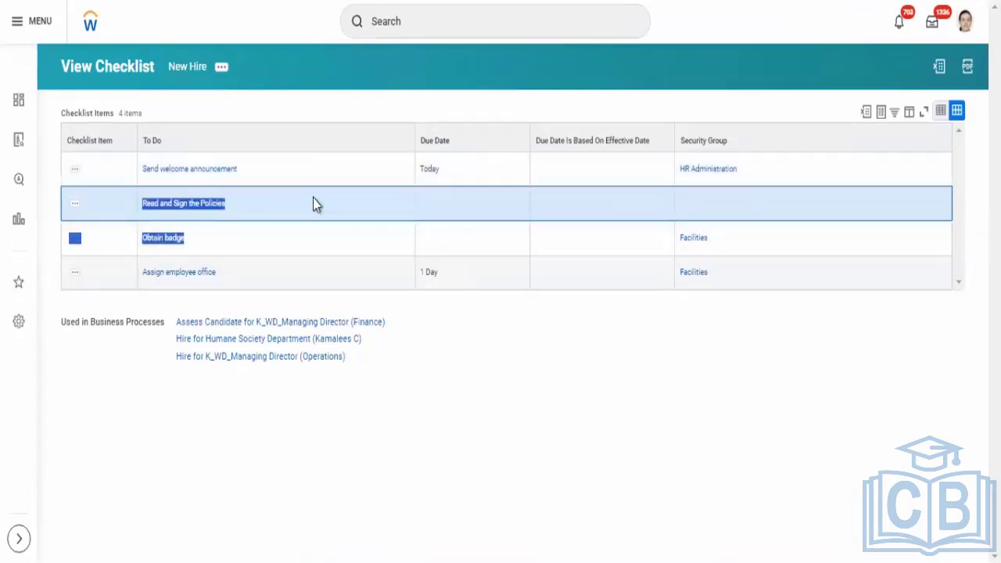
pyautogui.click(268, 100)
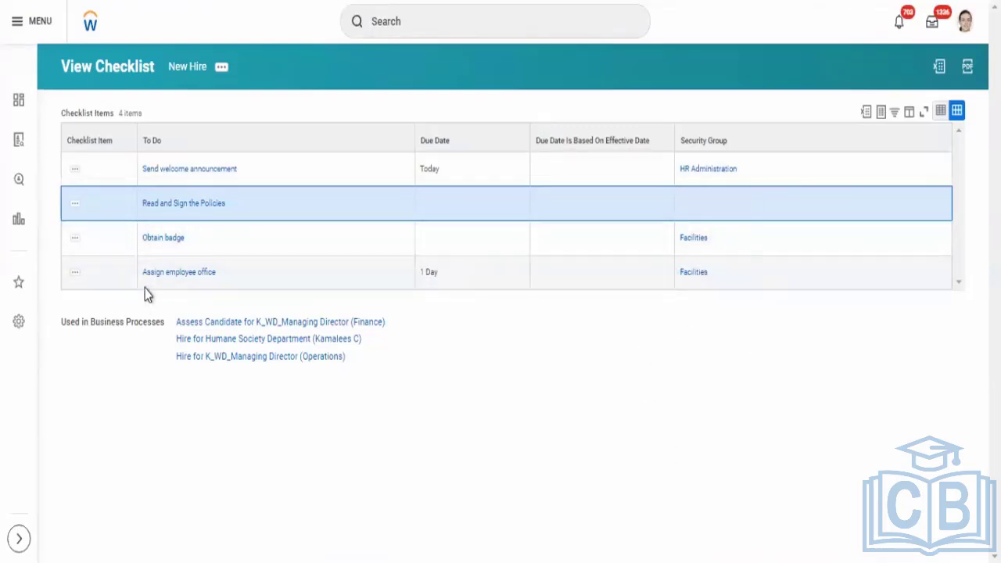
pyautogui.moveTo(140, 272); pyautogui.dragTo(234, 276)
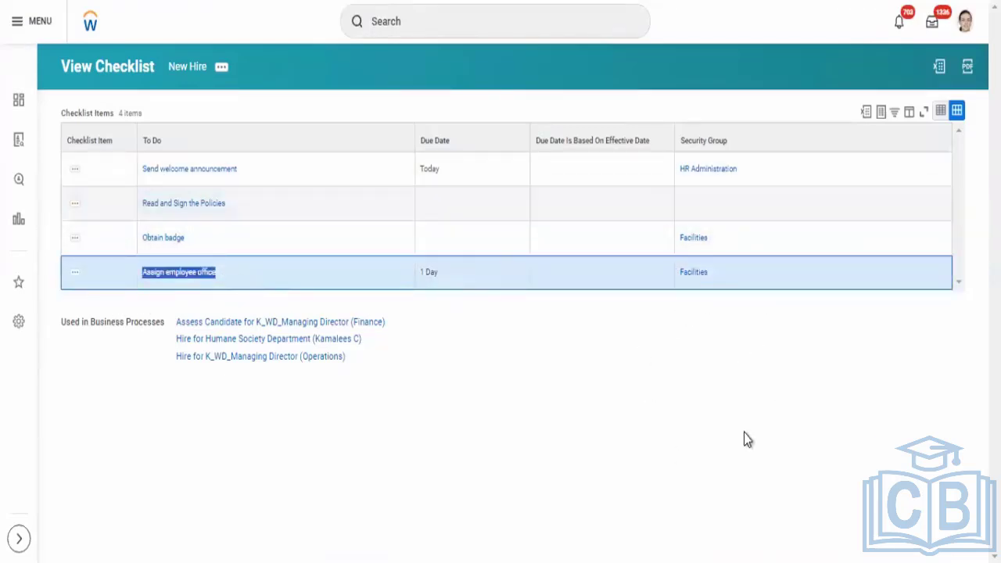
pyautogui.click(575, 84)
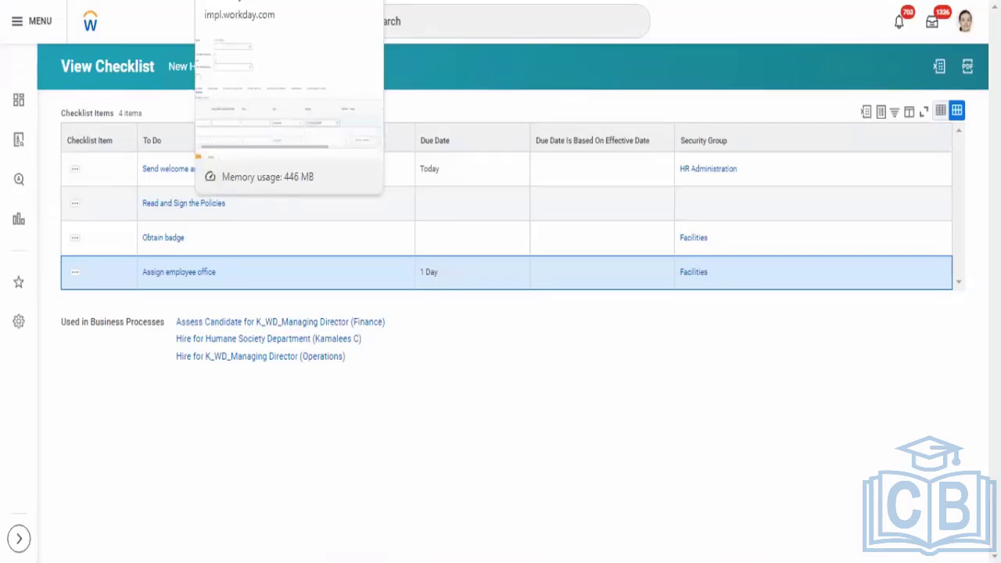
# Return to the business process definition and set the new step's type to Complete Questionnaire.
pyautogui.click(258, 2)
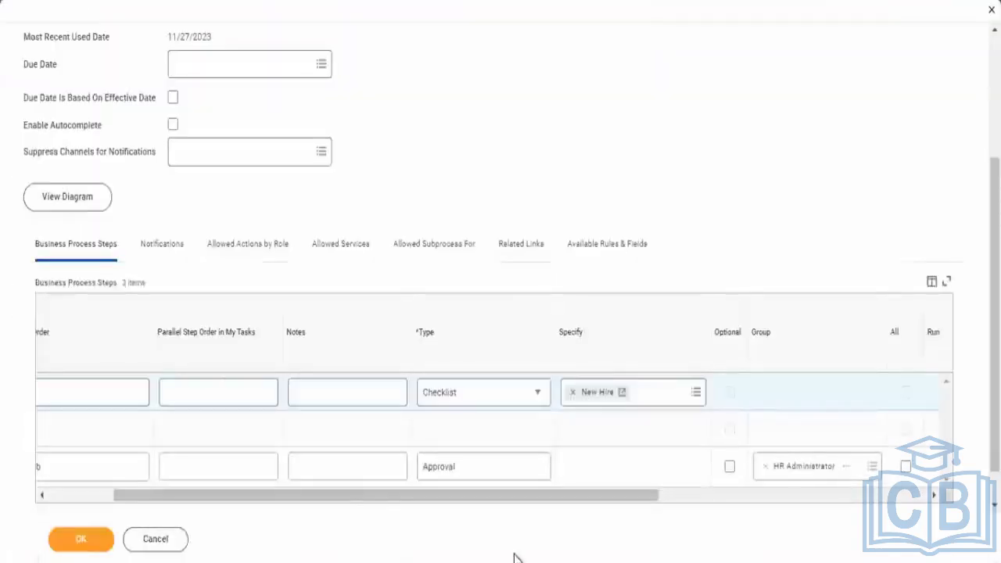
pyautogui.click(484, 404)
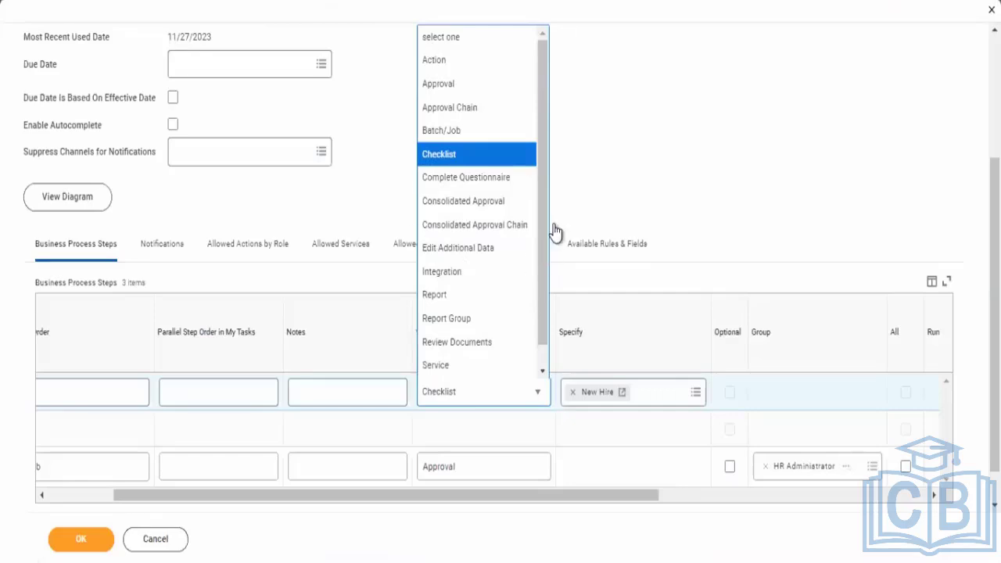
pyautogui.click(475, 188)
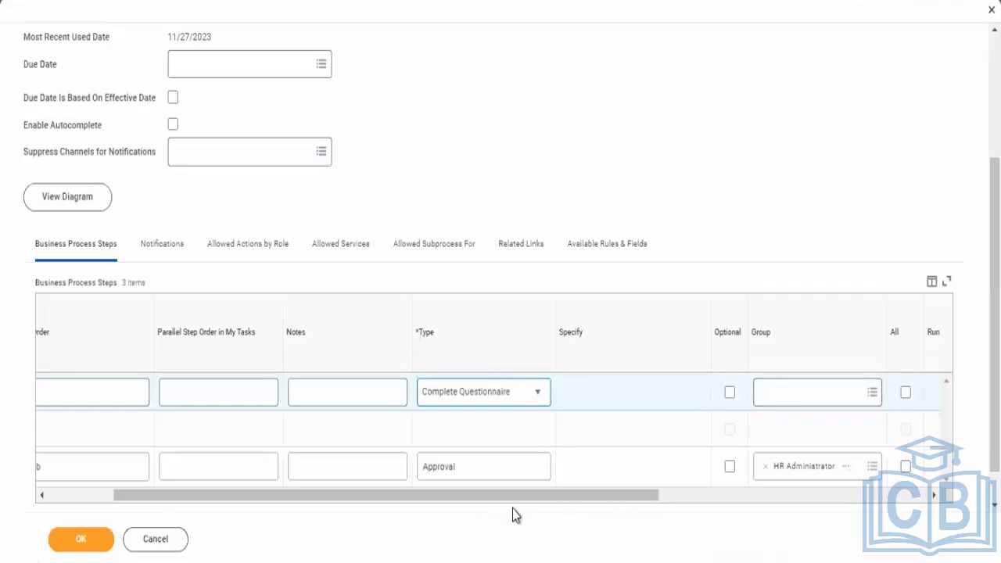
pyautogui.click(664, 493)
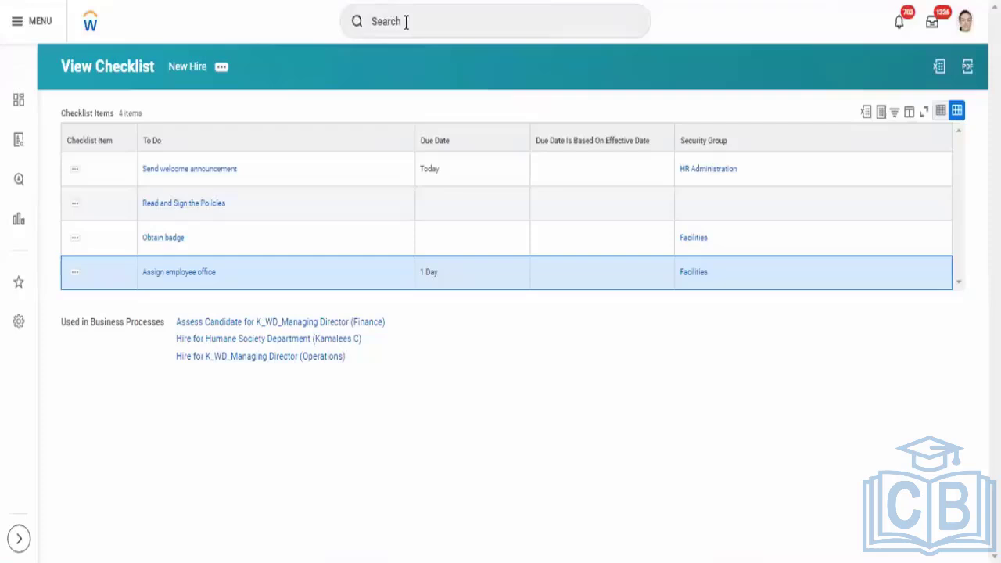
# From the New Hire checklist page, search Workday for "create questiona".
pyautogui.click(406, 22)
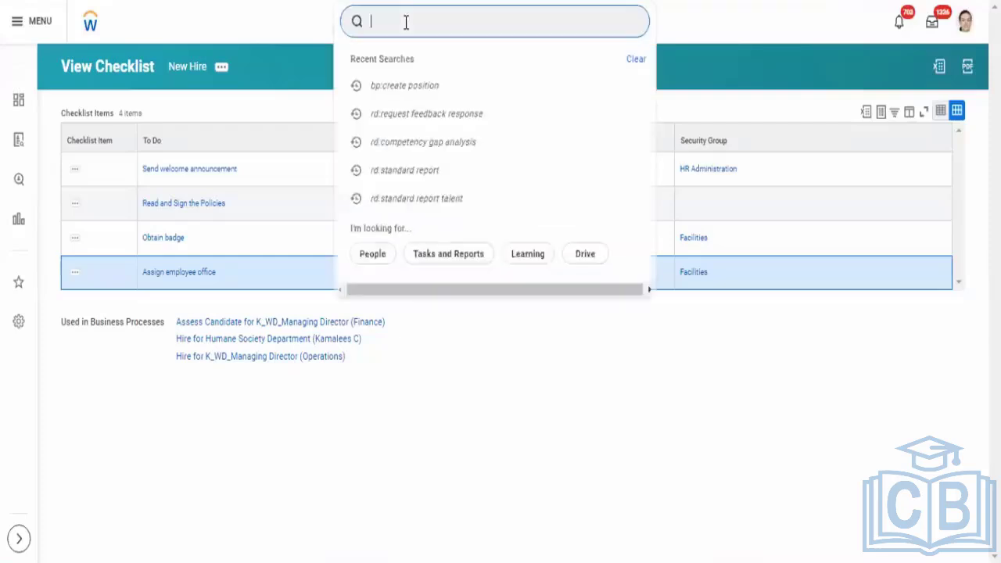
pyautogui.write('create ')
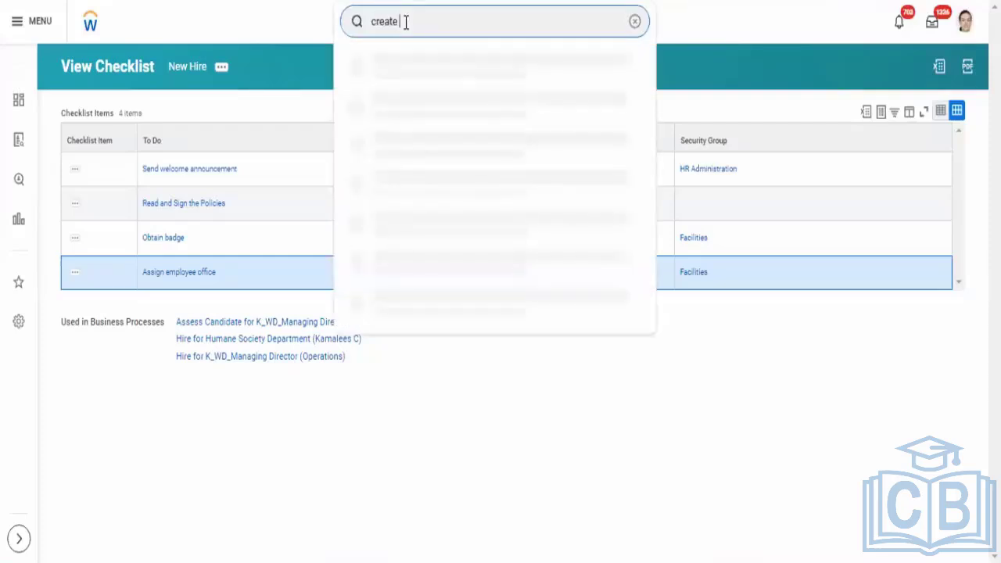
pyautogui.write('questiona')
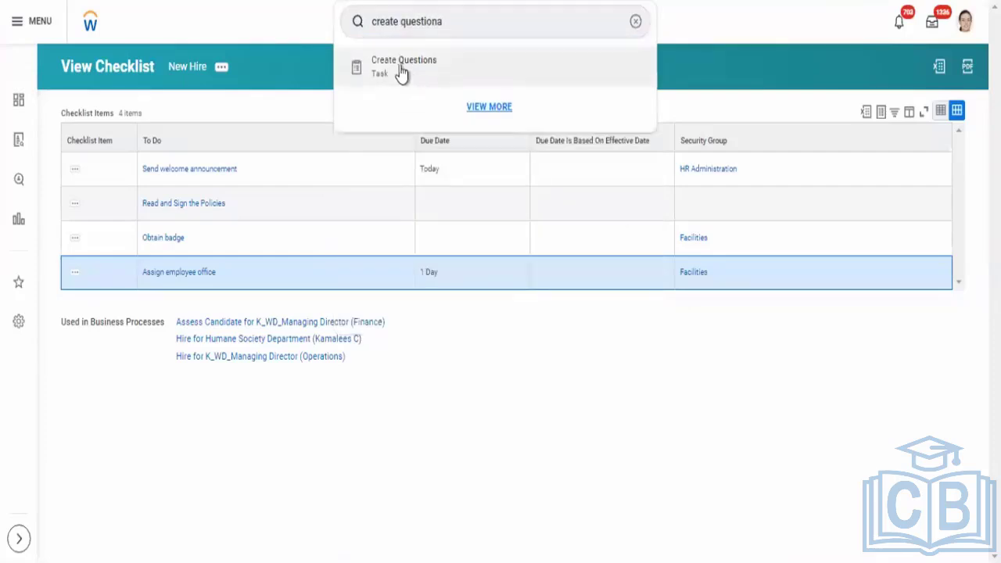
pyautogui.click(401, 72)
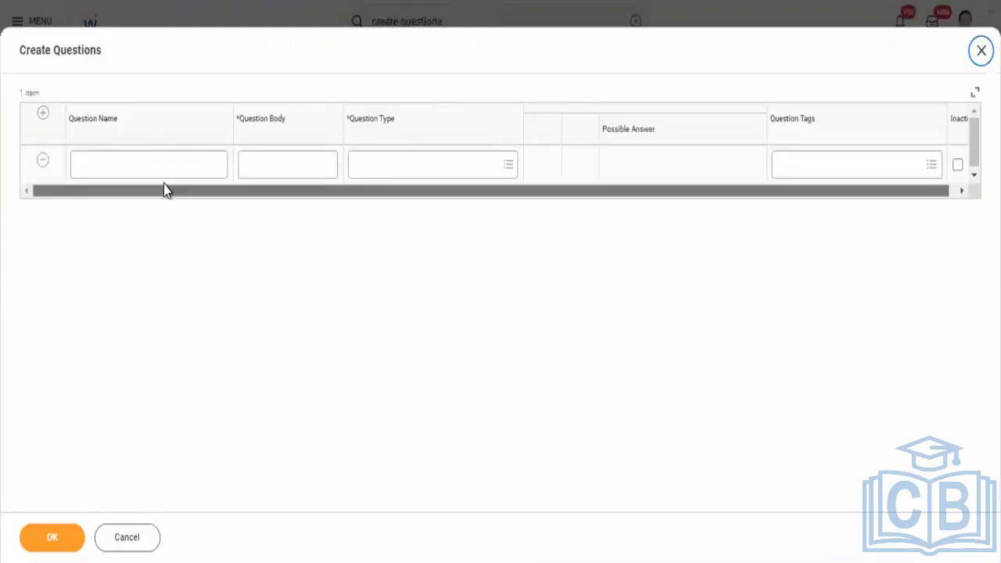
pyautogui.click(165, 164)
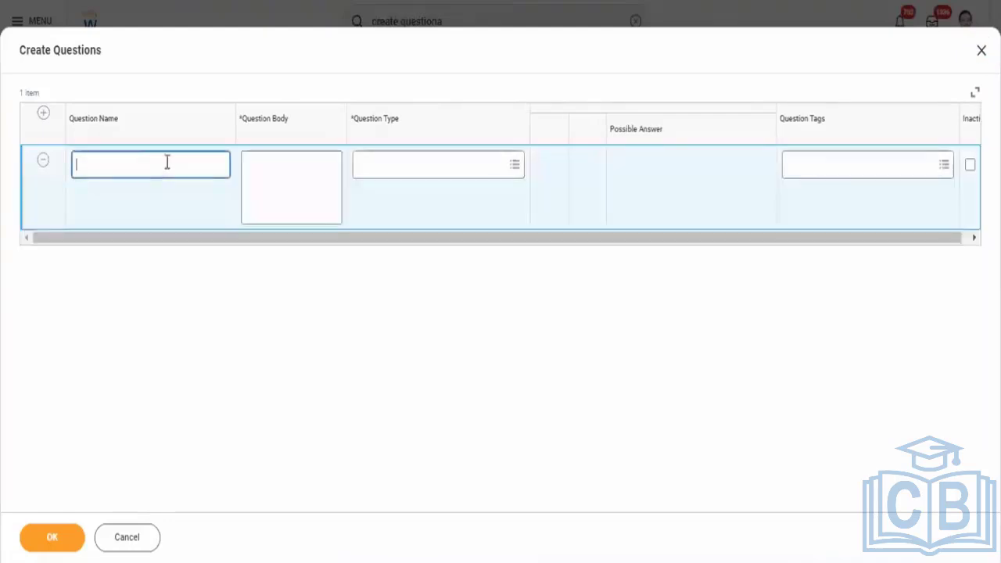
pyautogui.click(127, 537)
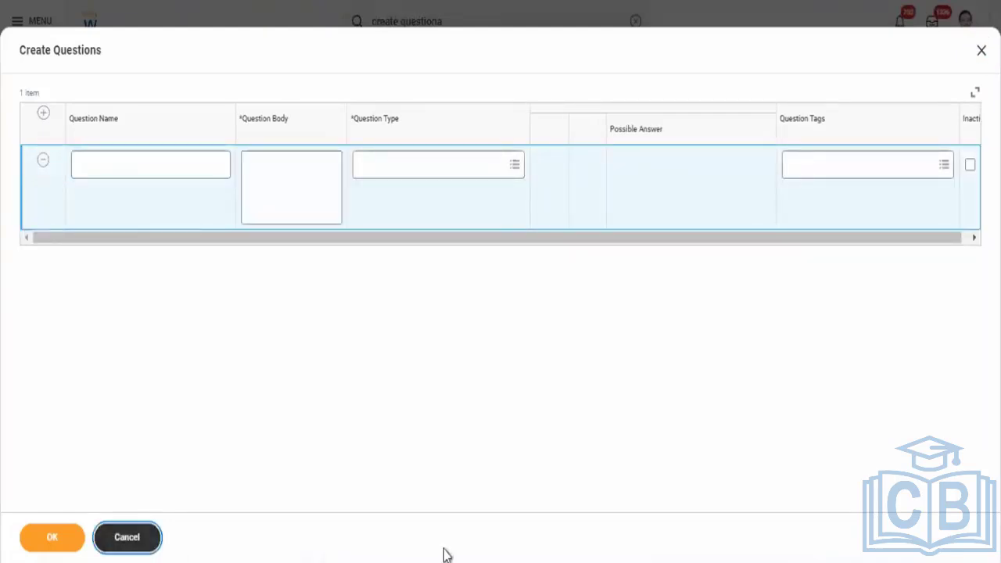
# Shorten the search to "create quest" and open the Create Questionnaire task.
pyautogui.click(447, 13)
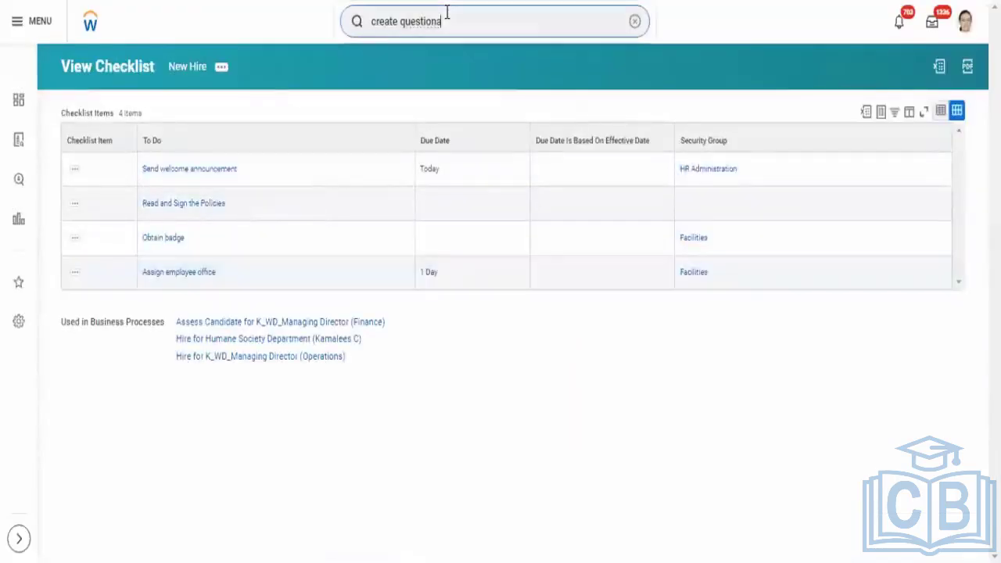
pyautogui.press('BackSpace')
pyautogui.press('BackSpace')
pyautogui.press('BackSpace')
pyautogui.press('BackSpace')
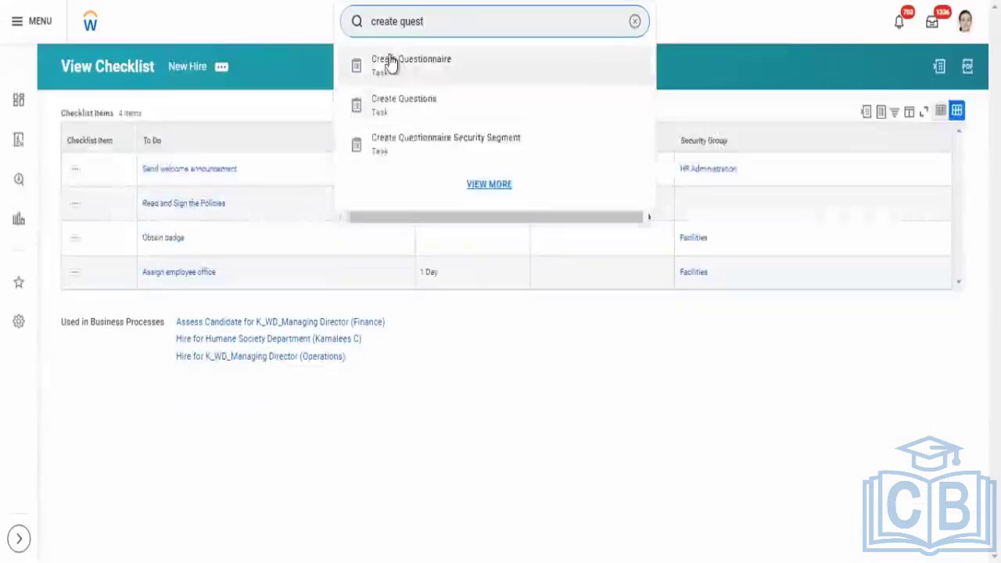
pyautogui.click(384, 63)
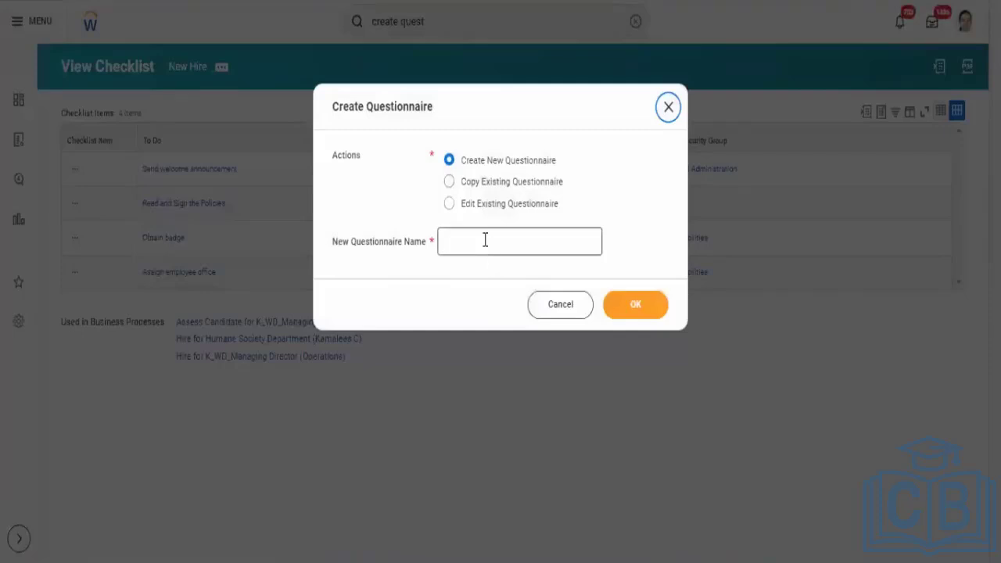
# Create a new questionnaire named "Test_Questionaire".
pyautogui.click(485, 240)
pyautogui.write('Test')
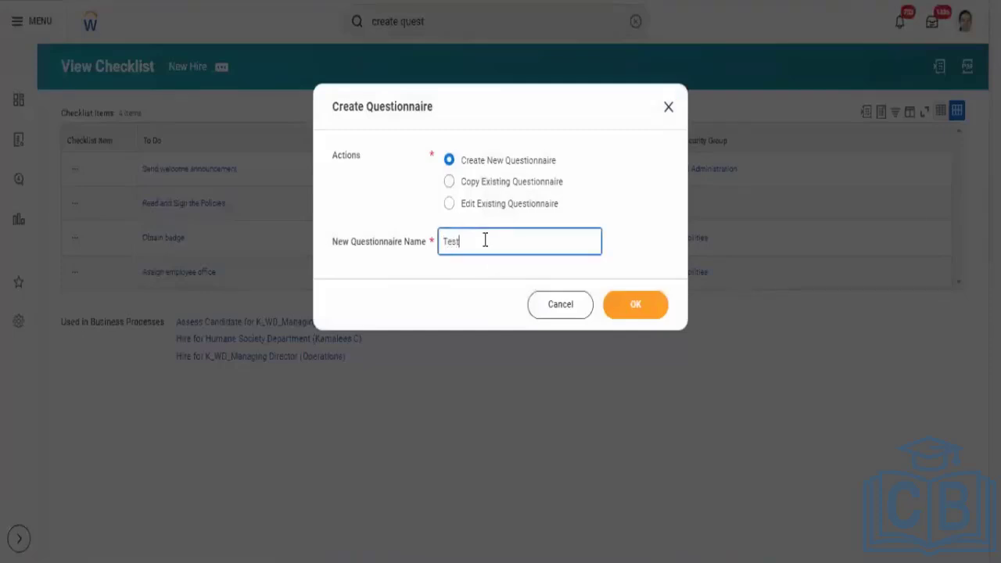
pyautogui.write('_Questio')
pyautogui.press('BackSpace')
pyautogui.write('onaire')
pyautogui.click(635, 313)
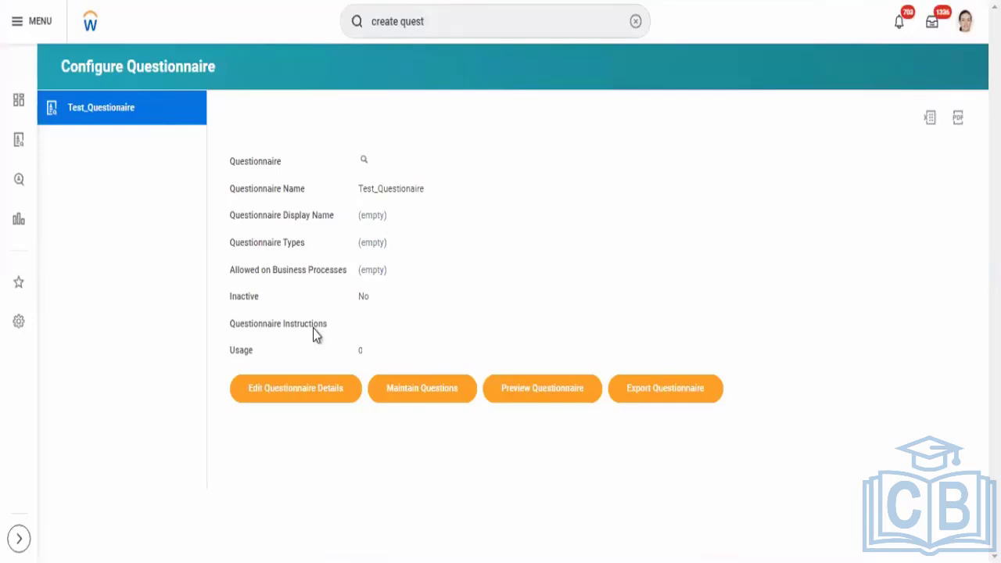
# Start a new question in the questionnaire's question maintenance and name it "What is your preferred Family Name".
pyautogui.click(424, 398)
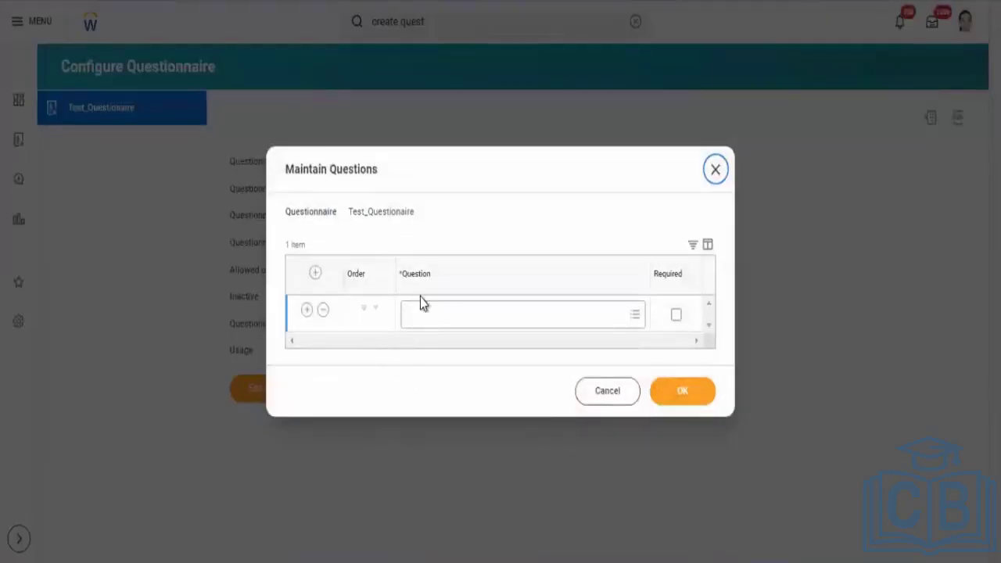
pyautogui.click(430, 312)
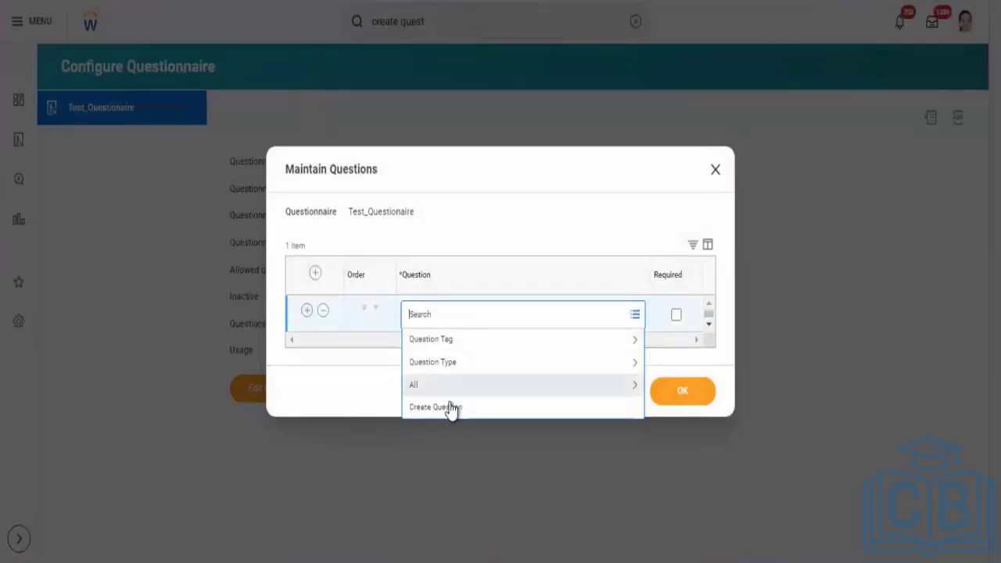
pyautogui.click(452, 408)
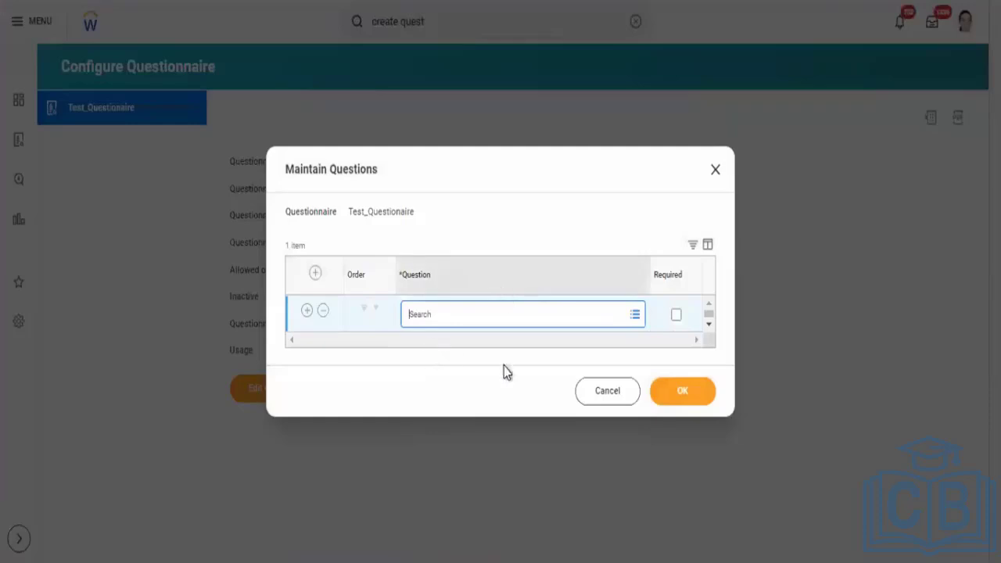
pyautogui.click(472, 196)
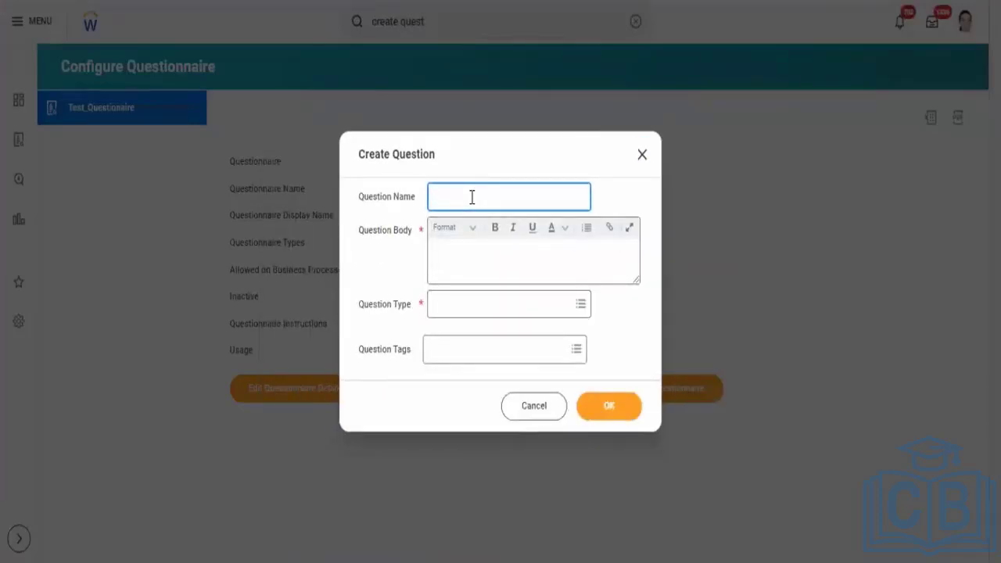
pyautogui.write('What is your preferred Family Name')
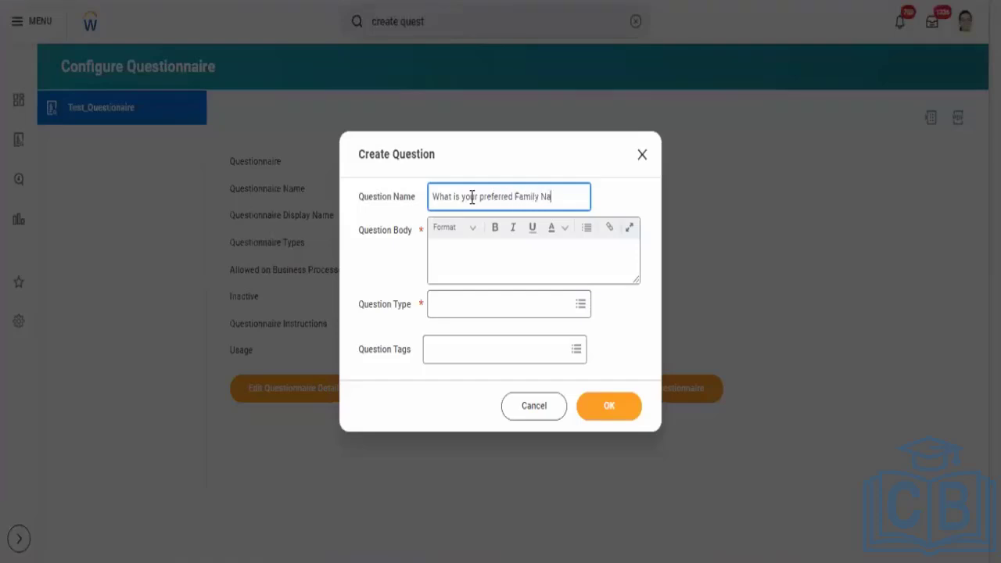
# Copy the question name "What is your preferred Family Name" into the Question Body.
pyautogui.click(464, 261)
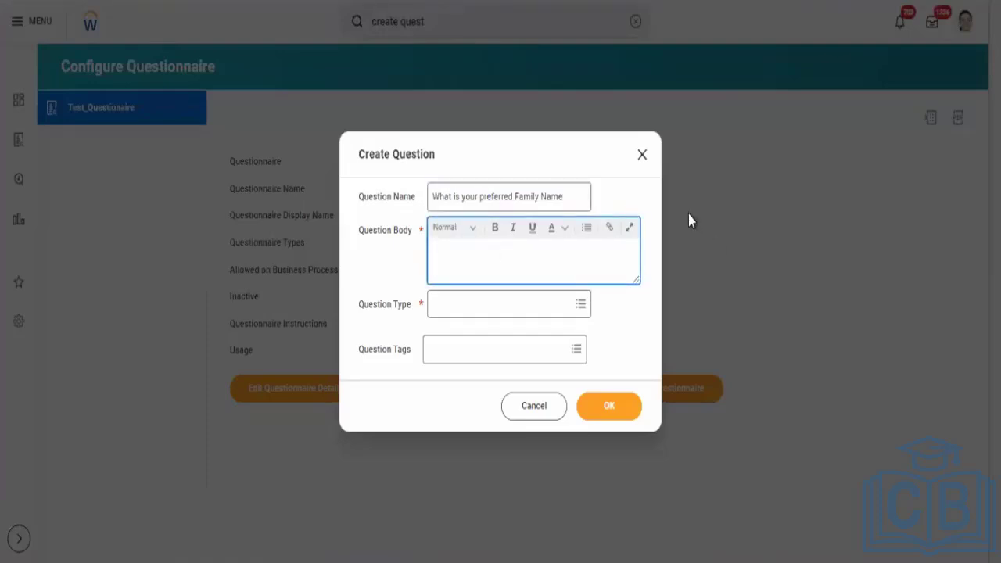
pyautogui.moveTo(570, 197); pyautogui.dragTo(295, 160)
pyautogui.hotkey('ctrl', 'c')
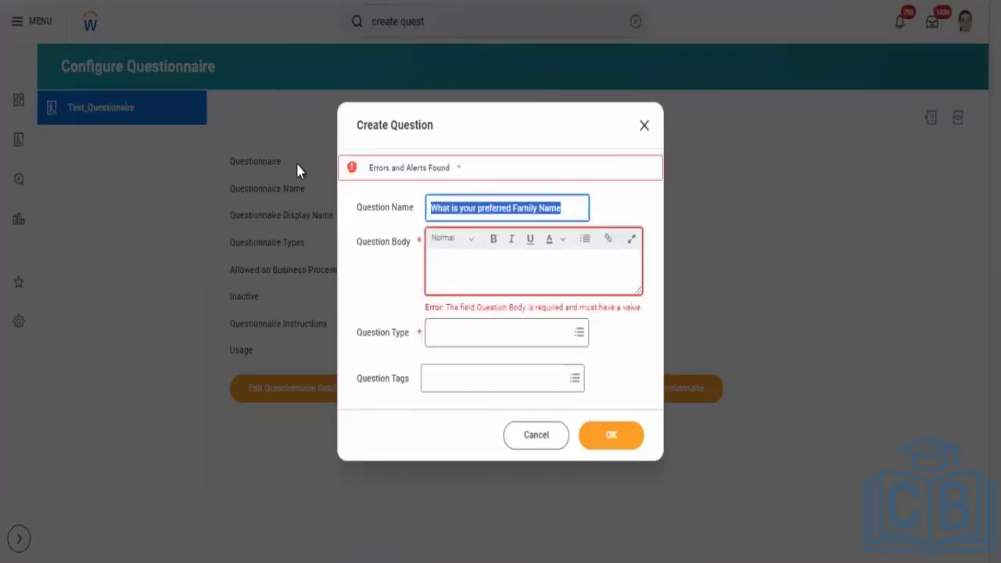
pyautogui.click(492, 269)
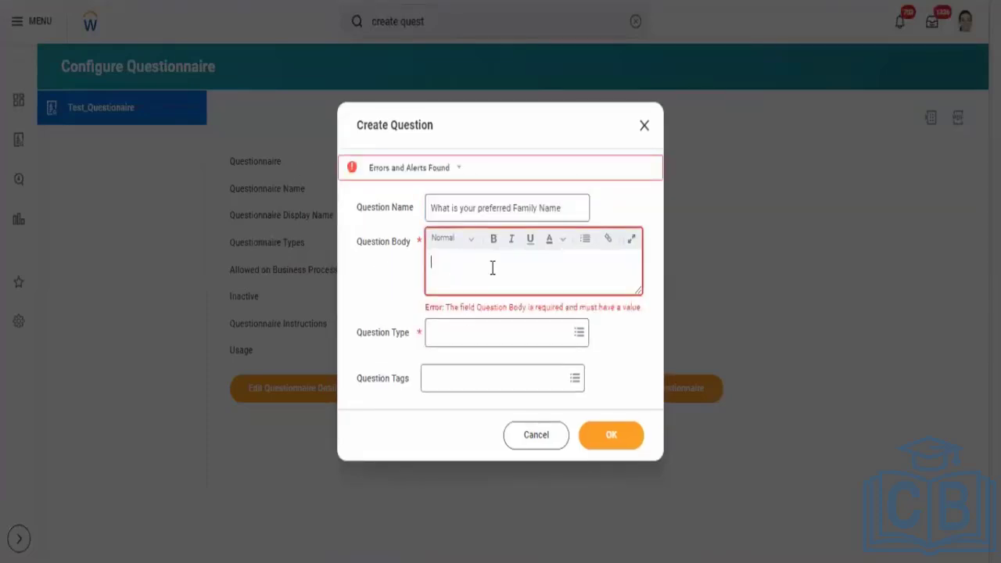
pyautogui.hotkey('ctrl', 'v')
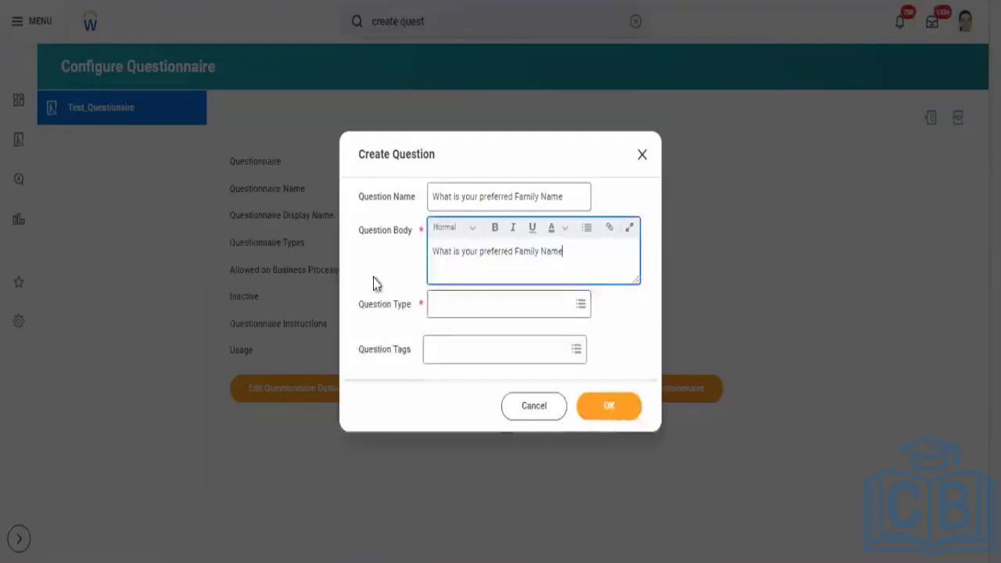
# Set the question type to Multiple Choice - Multi Select.
pyautogui.click(474, 313)
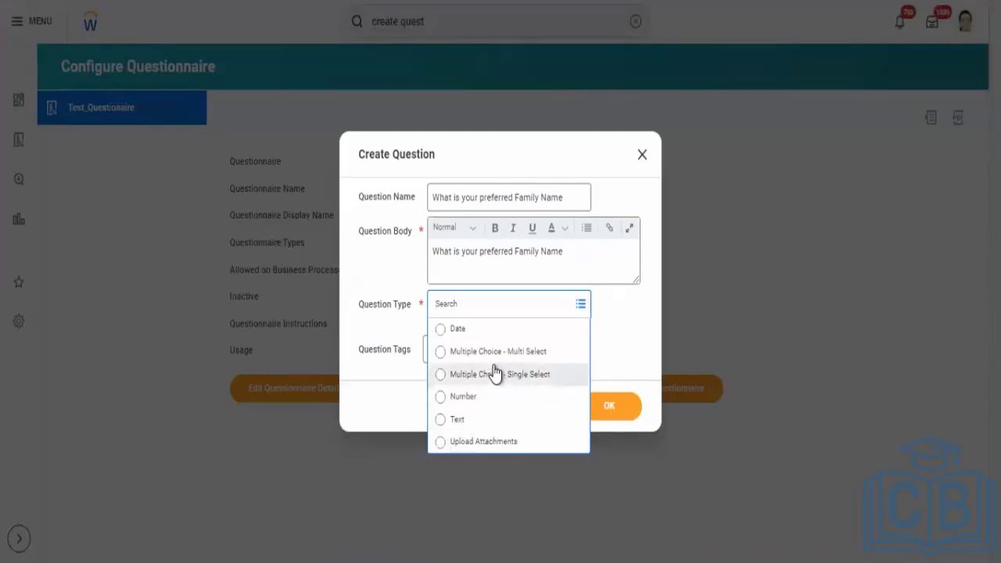
pyautogui.click(463, 353)
pyautogui.click(465, 344)
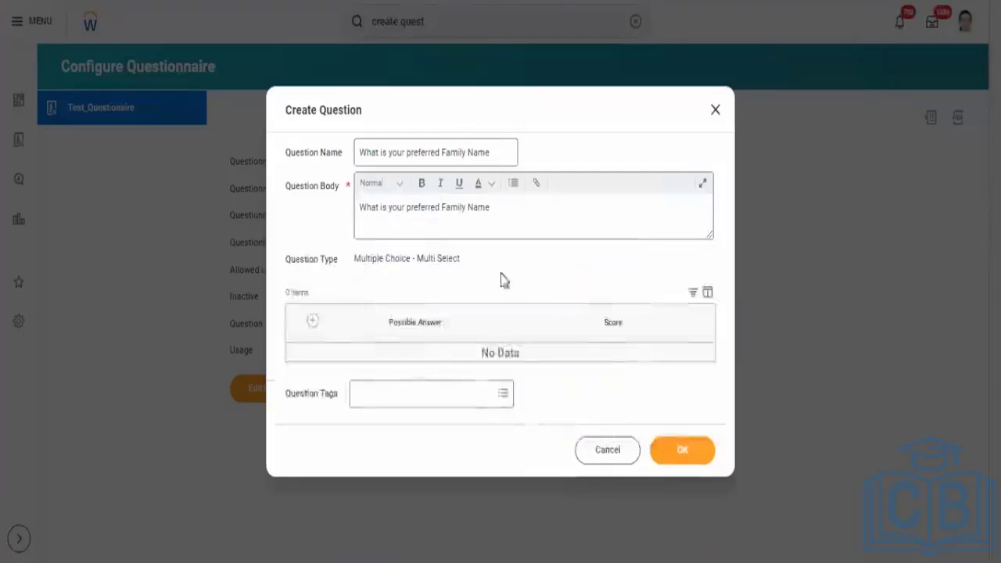
pyautogui.click(291, 423)
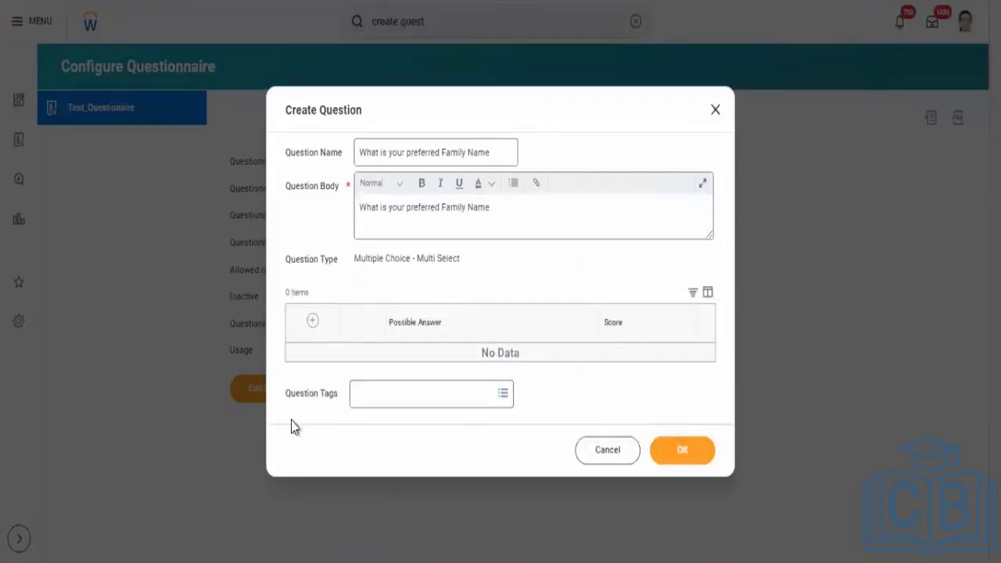
# Add two possible answer rows and enter "Same as my Legal Family Name" as the first answer.
pyautogui.click(313, 322)
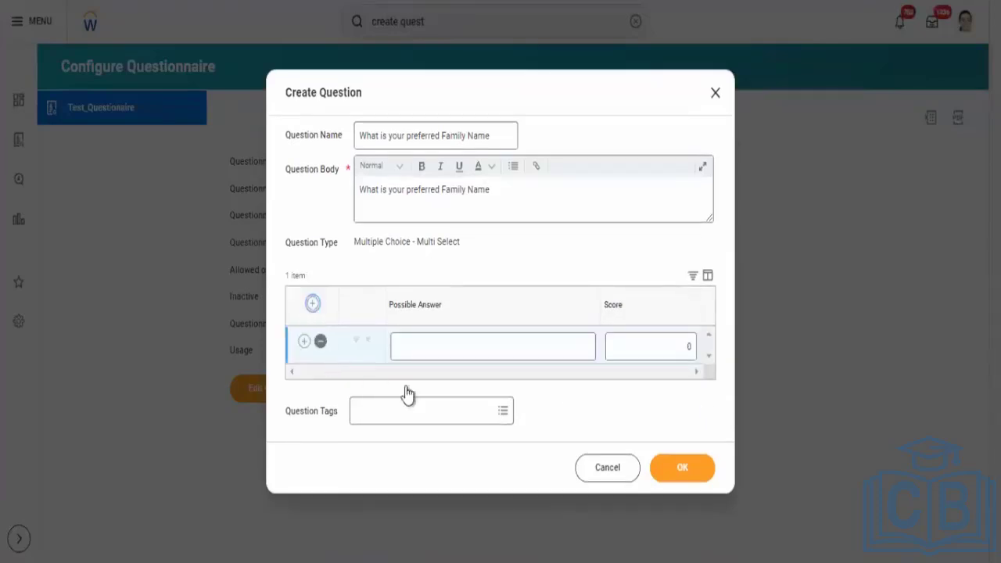
pyautogui.click(409, 357)
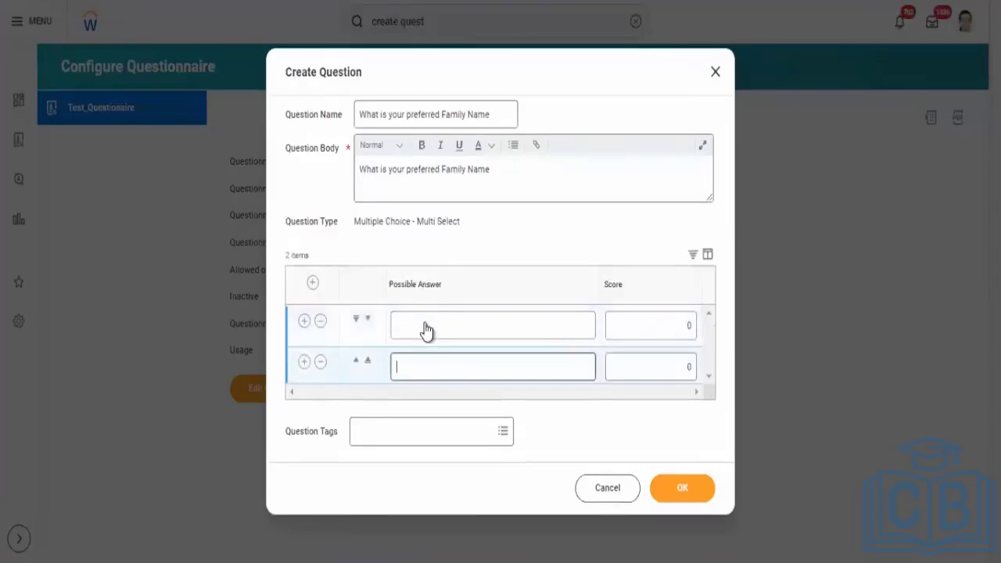
pyautogui.click(425, 323)
pyautogui.write('Same as my')
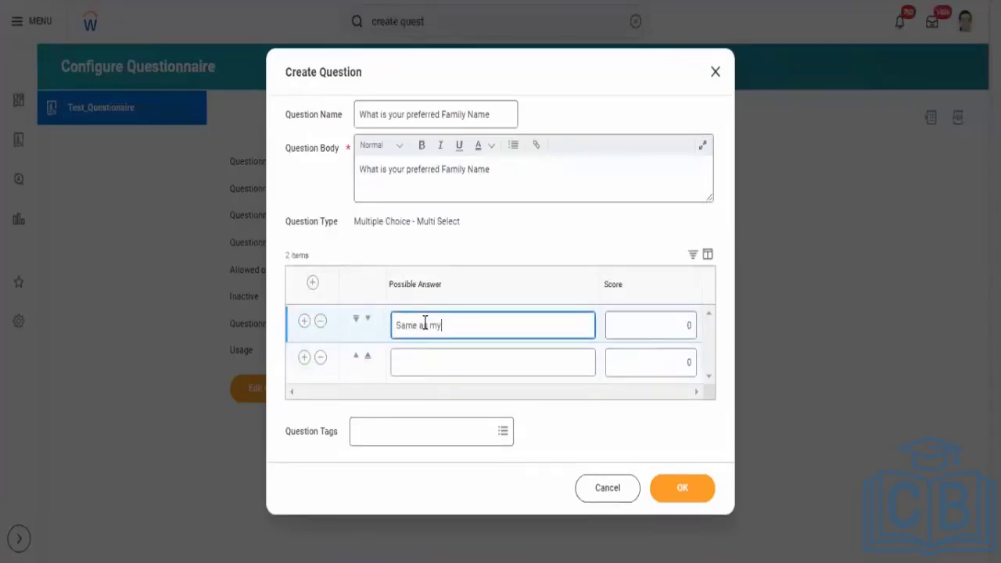
pyautogui.write(' Legal Name')
pyautogui.click(464, 325)
pyautogui.write('Family')
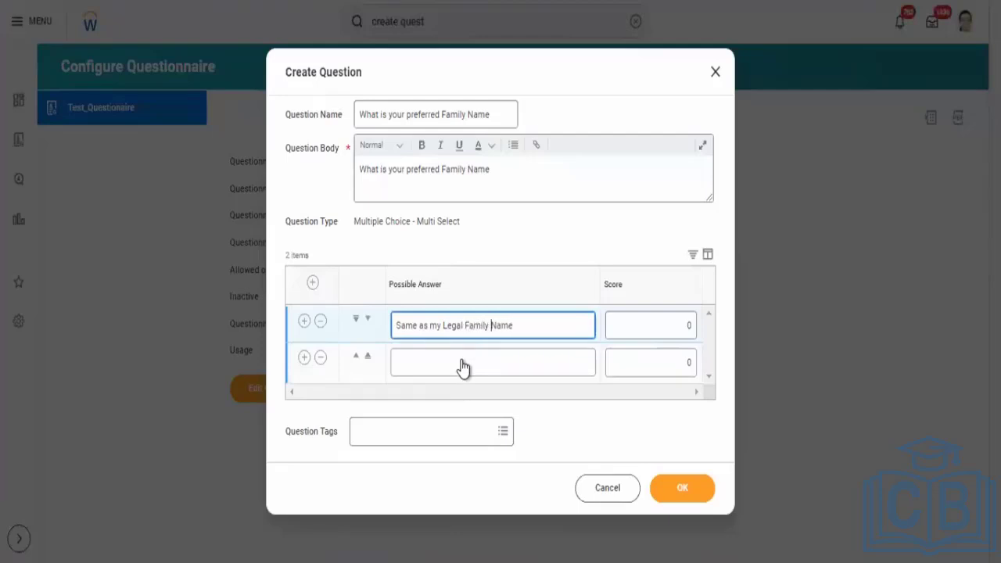
# Enter "specify" as the second possible answer, then save the question and the questionnaire's question list.
pyautogui.click(462, 362)
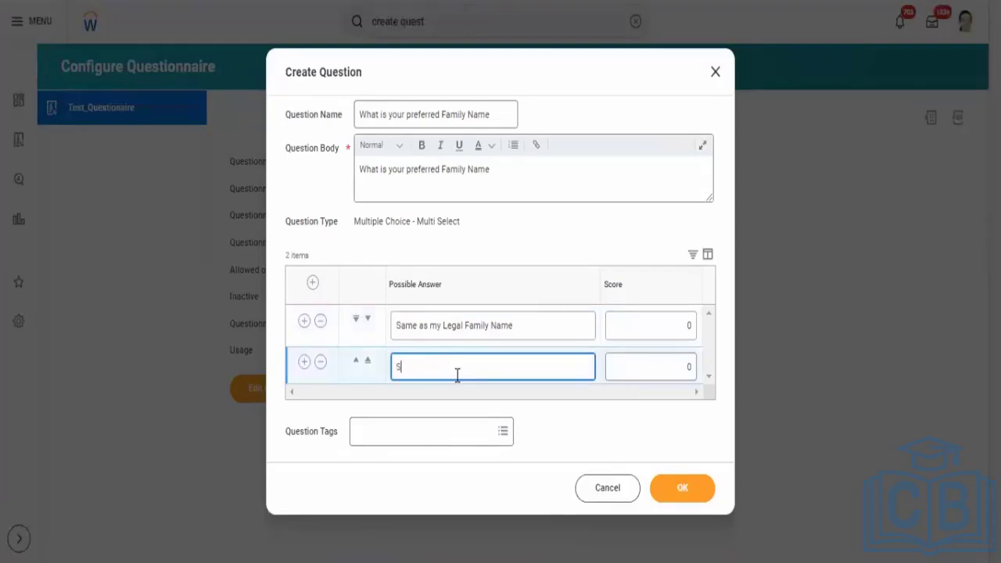
pyautogui.press('BackSpace')
pyautogui.write('specify')
pyautogui.click(680, 491)
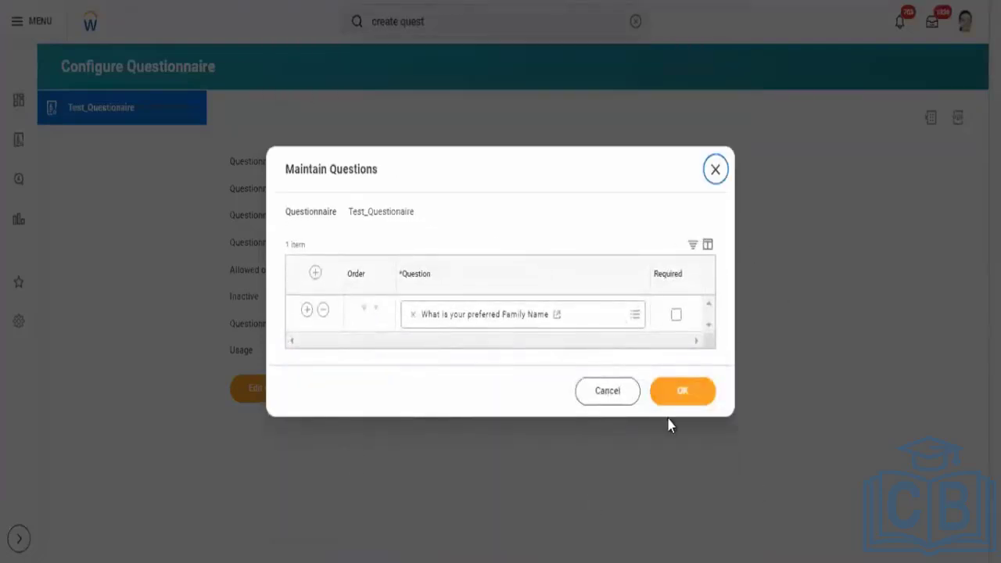
pyautogui.click(679, 395)
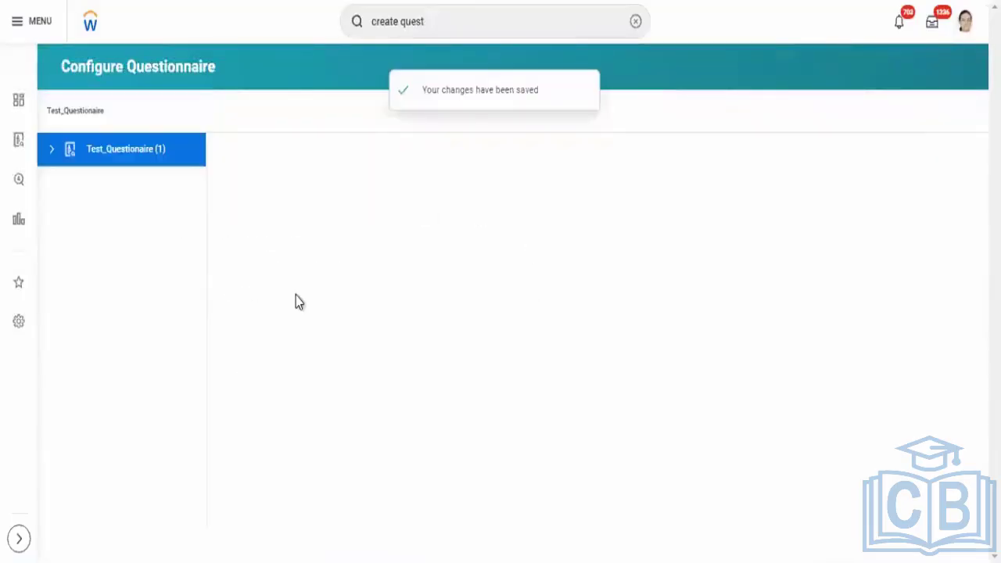
# Expand Test_Questionaire in the questionnaire outline to view the question it contains.
pyautogui.rightClick(142, 155)
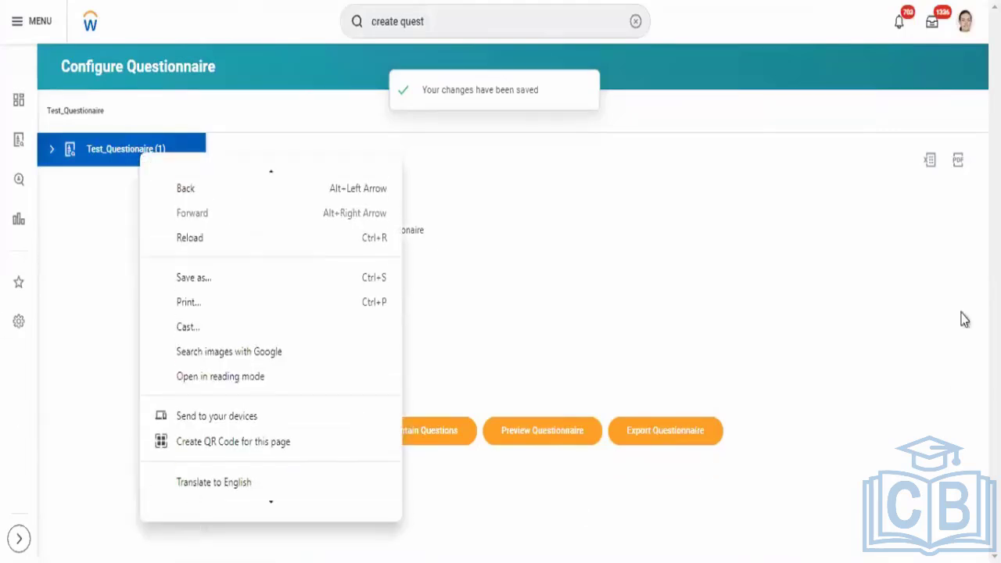
pyautogui.click(110, 351)
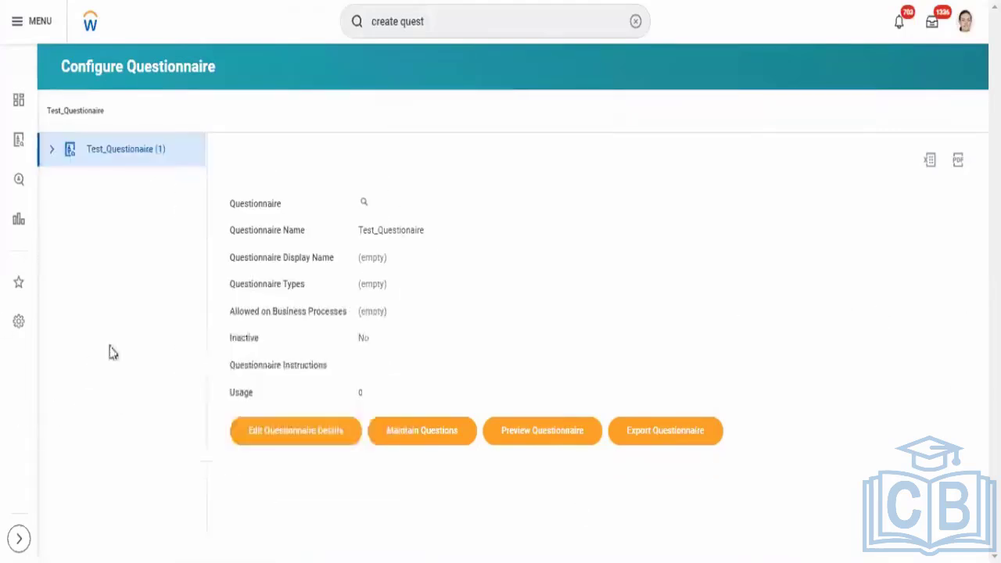
pyautogui.click(53, 151)
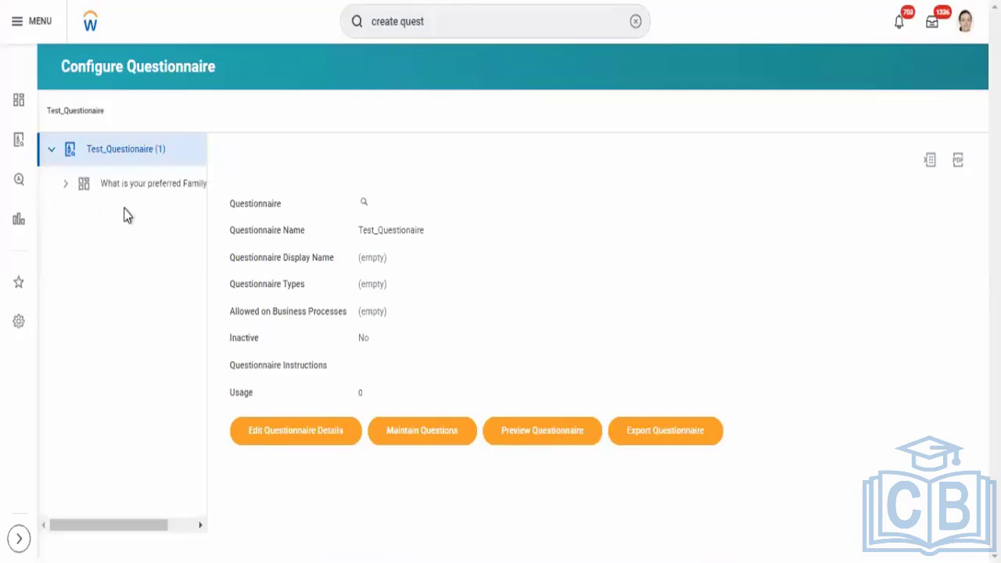
pyautogui.rightClick(130, 146)
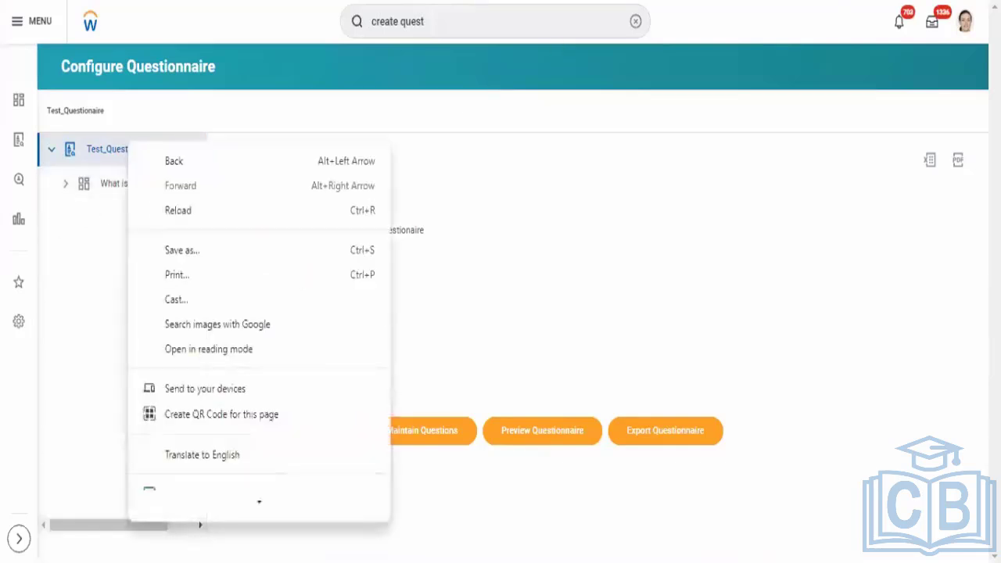
pyautogui.press('Escape')
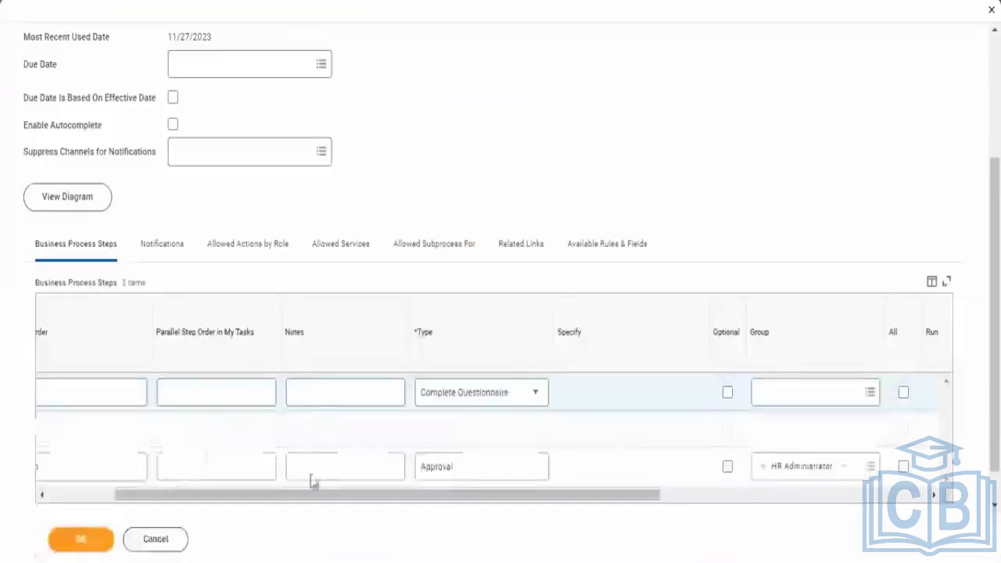
# Return to the business process definition, set the Complete Questionnaire step's order to c, and try to save the definition.
pyautogui.click(79, 540)
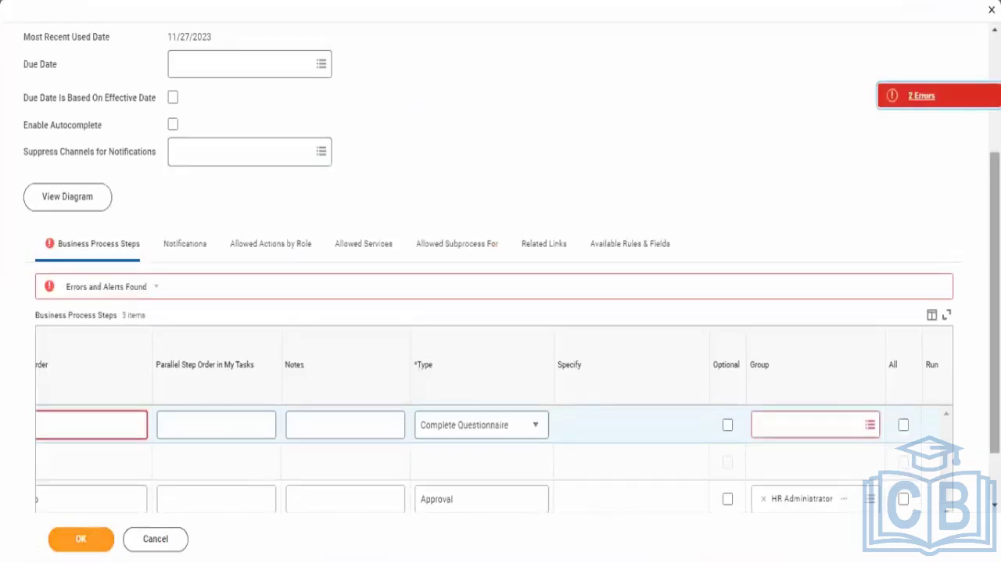
pyautogui.scroll(-1, 587, 469)
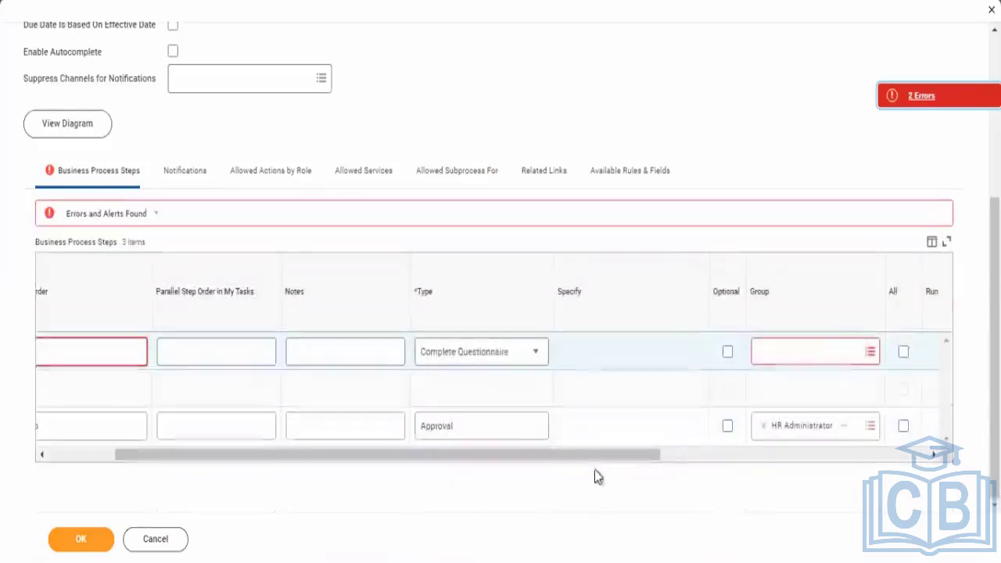
pyautogui.click(139, 358)
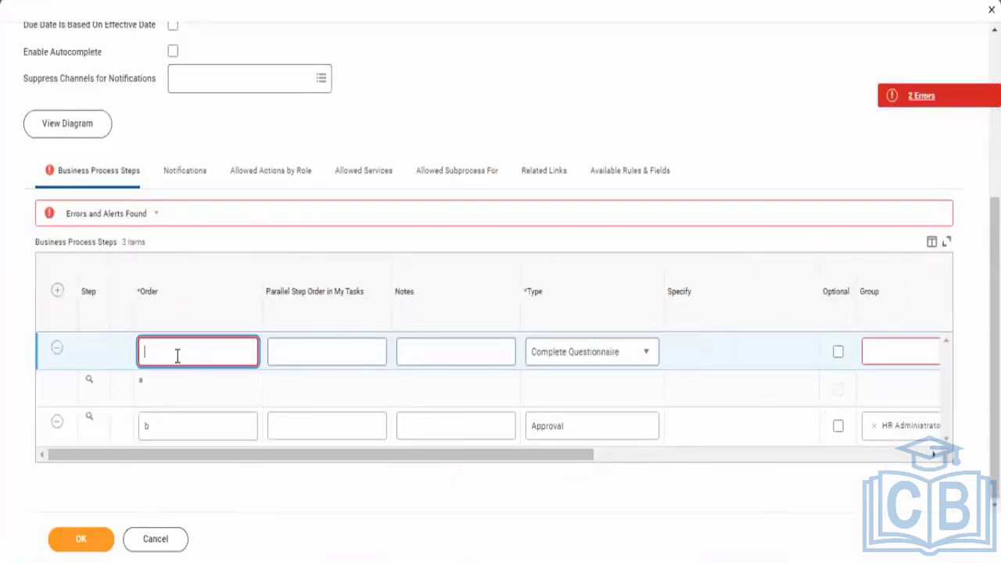
pyautogui.write('c')
pyautogui.click(85, 539)
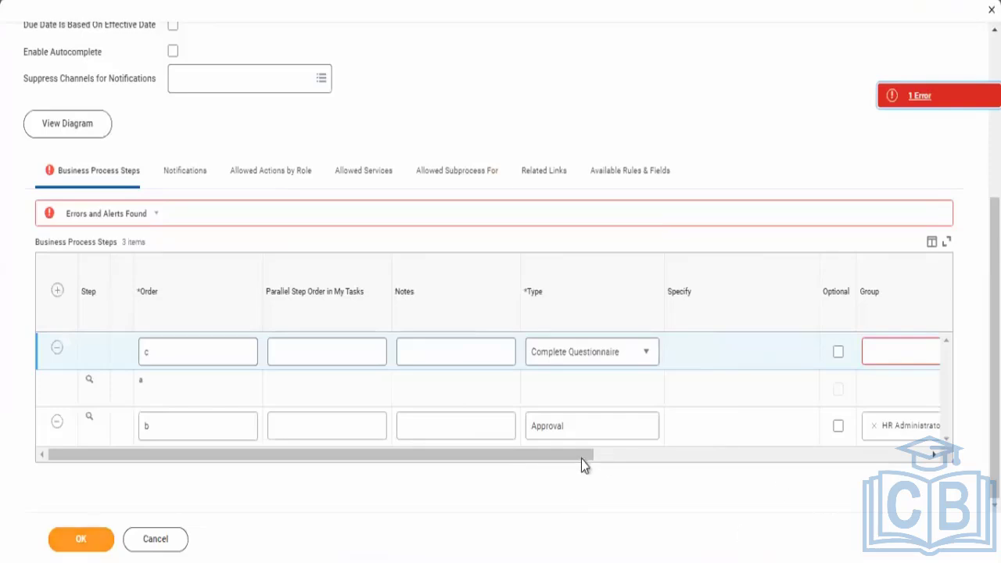
# Try to find the group for the Complete Questionnaire step by searching for "HR admi" in its Group field.
pyautogui.hscroll(5, 649, 382)
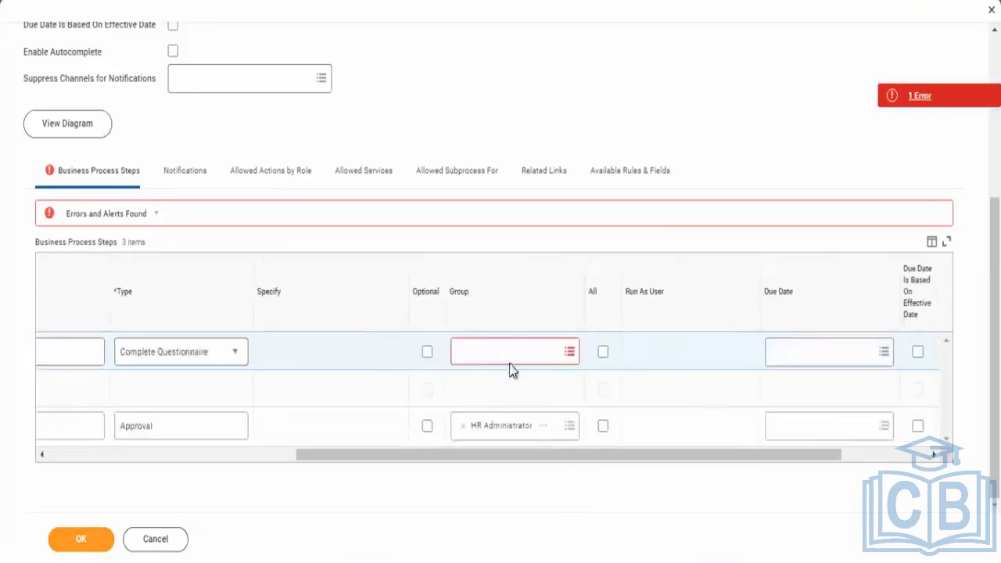
pyautogui.click(492, 352)
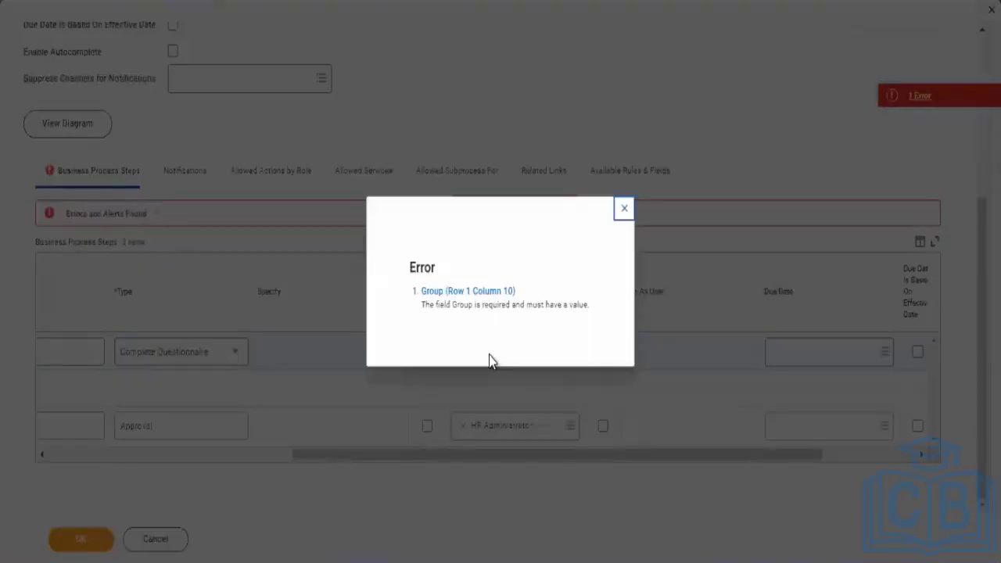
pyautogui.click(624, 210)
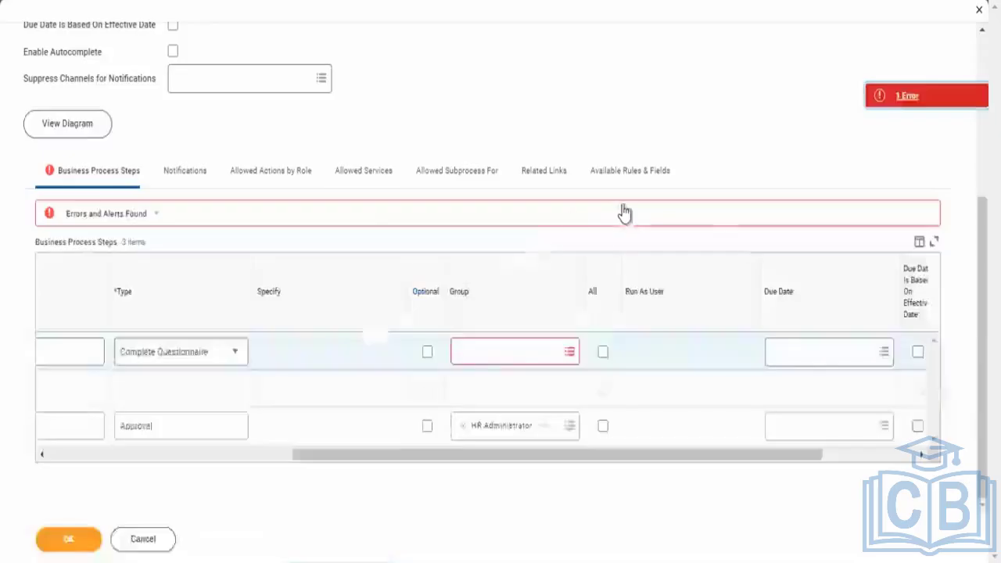
pyautogui.click(510, 351)
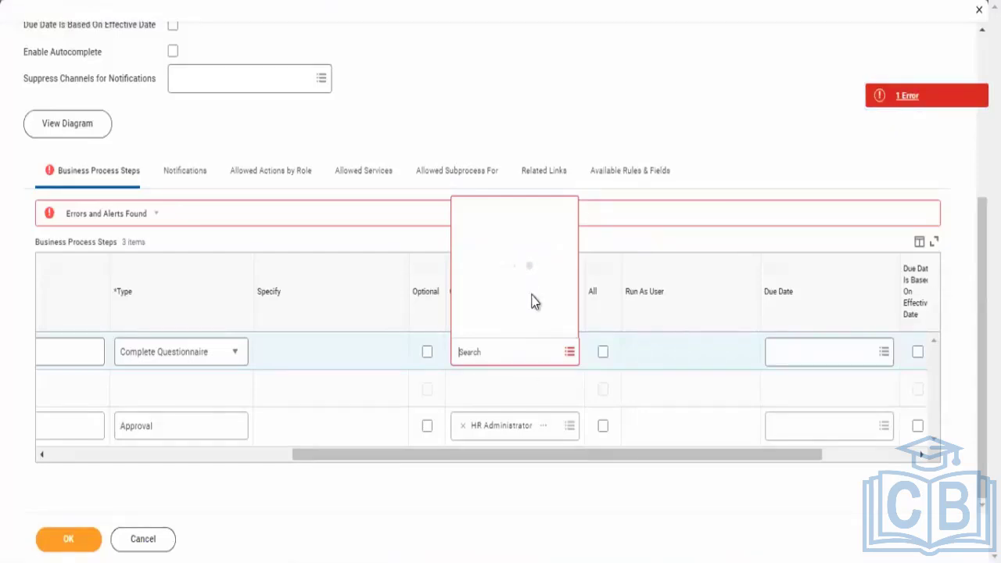
pyautogui.write('HR admi')
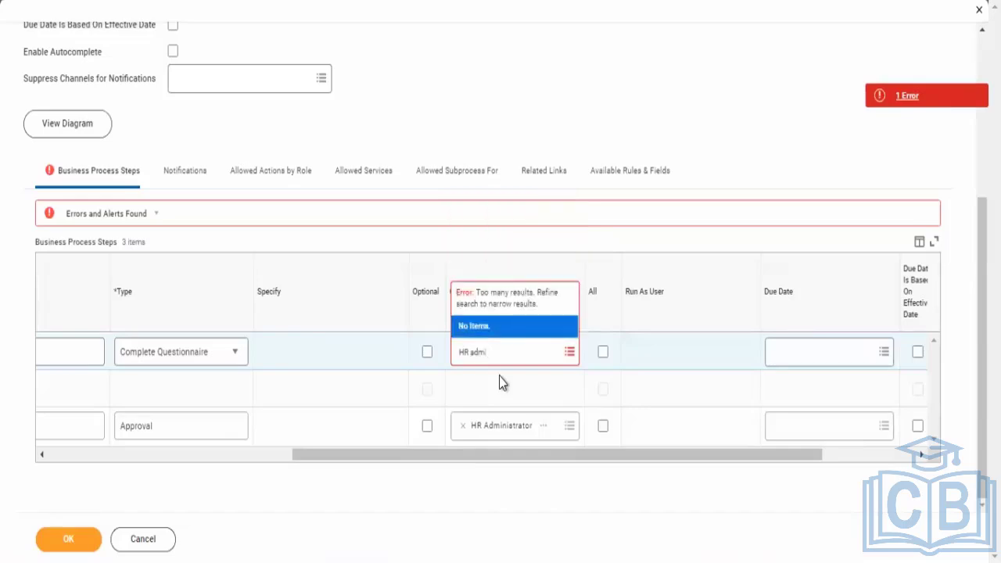
pyautogui.press('BackSpace')
pyautogui.press('BackSpace')
pyautogui.press('BackSpace')
pyautogui.press('BackSpace')
pyautogui.press('BackSpace')
pyautogui.press('BackSpace')
pyautogui.press('BackSpace')
pyautogui.click(501, 350)
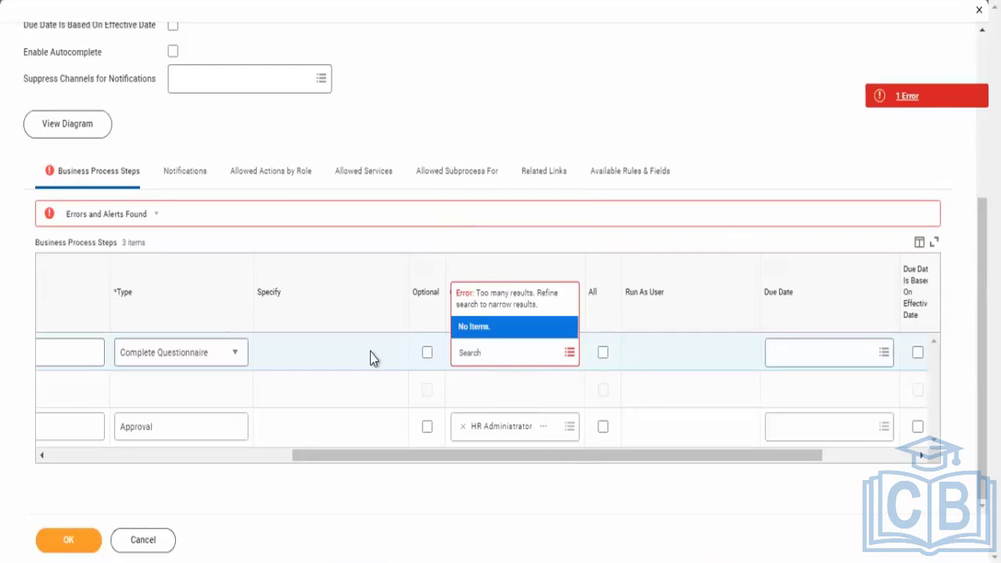
pyautogui.click(471, 383)
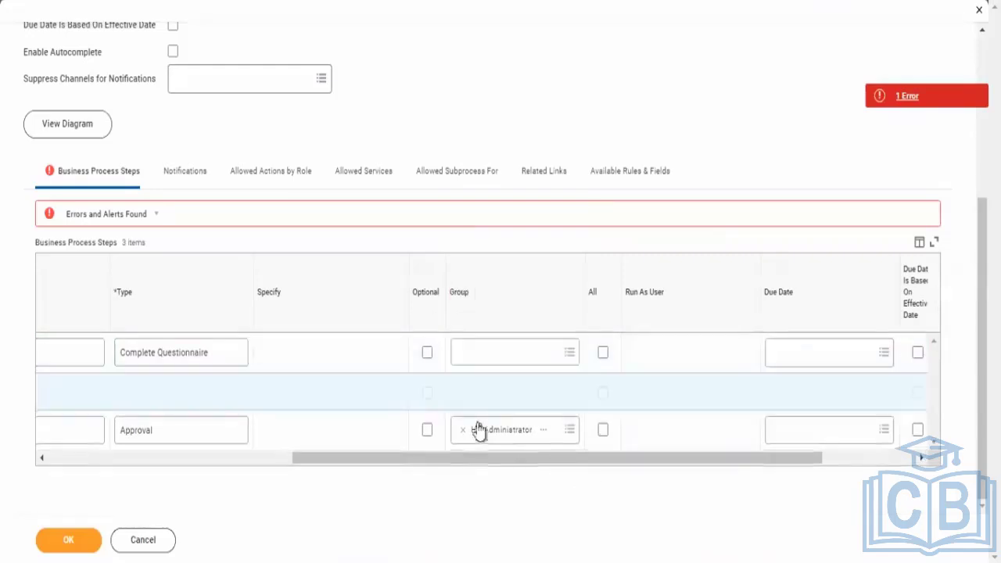
pyautogui.click(493, 361)
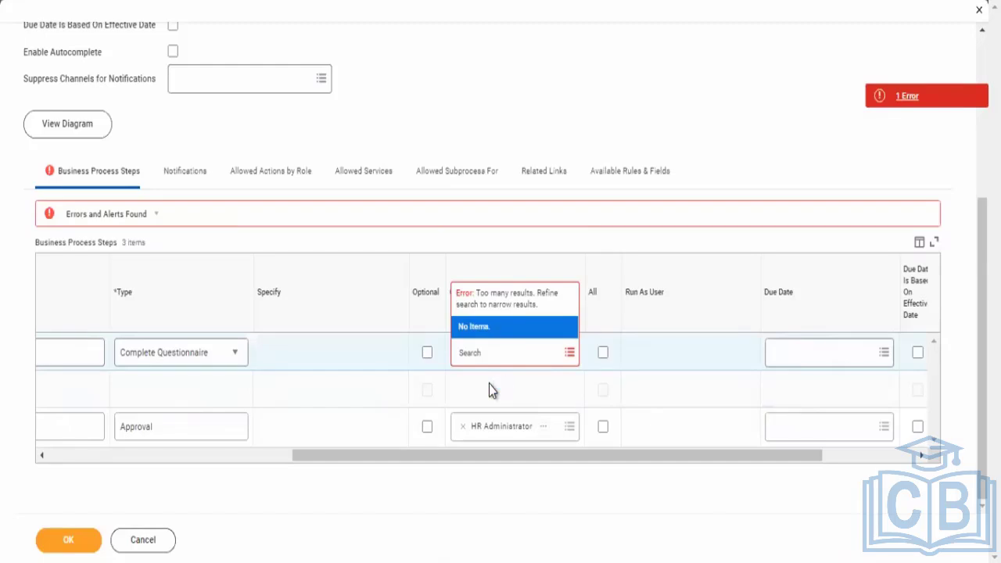
pyautogui.click(389, 400)
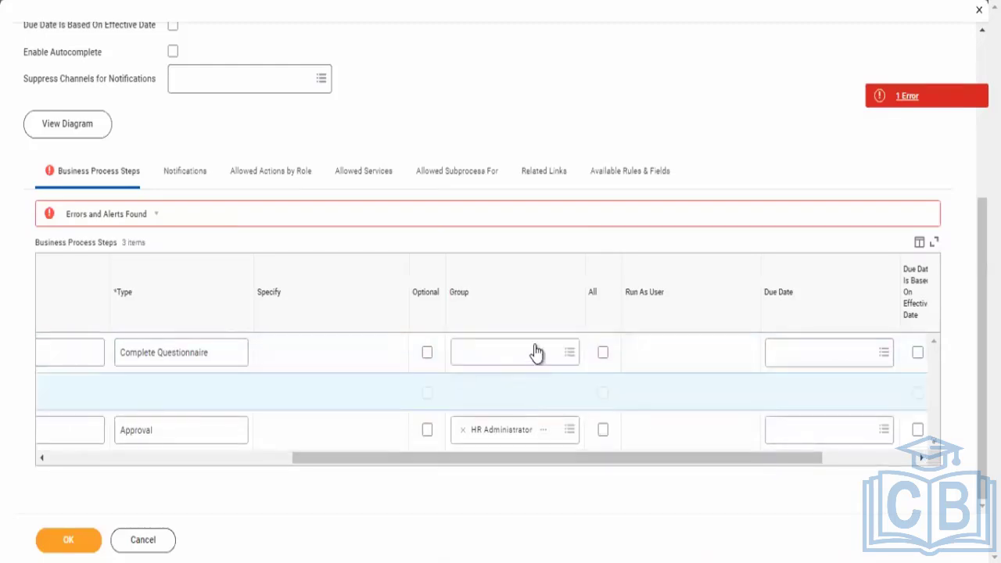
# Search the groups for "HR", assign HR Administrator to the Complete Questionnaire step, and save the business process definition.
pyautogui.click(536, 354)
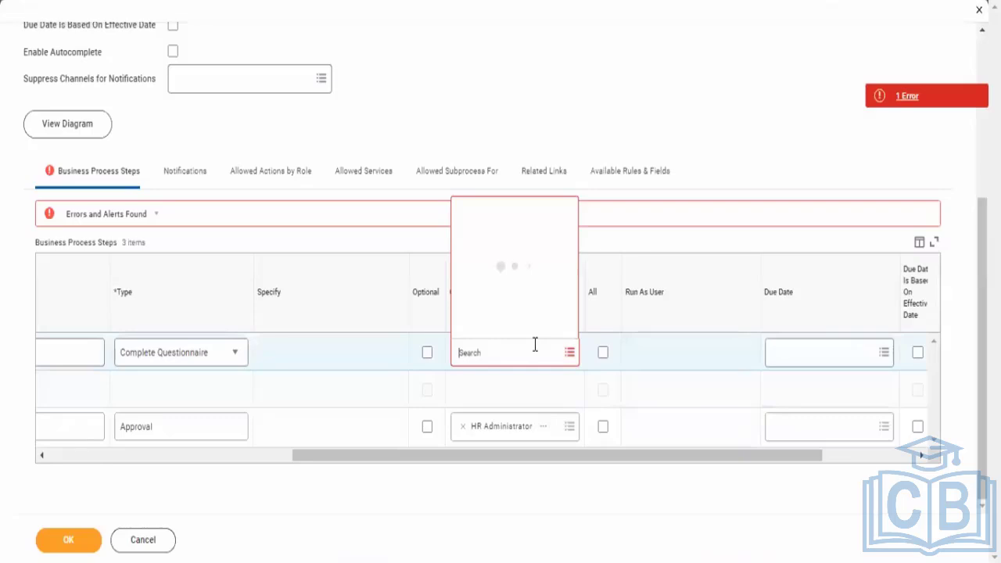
pyautogui.write('HR')
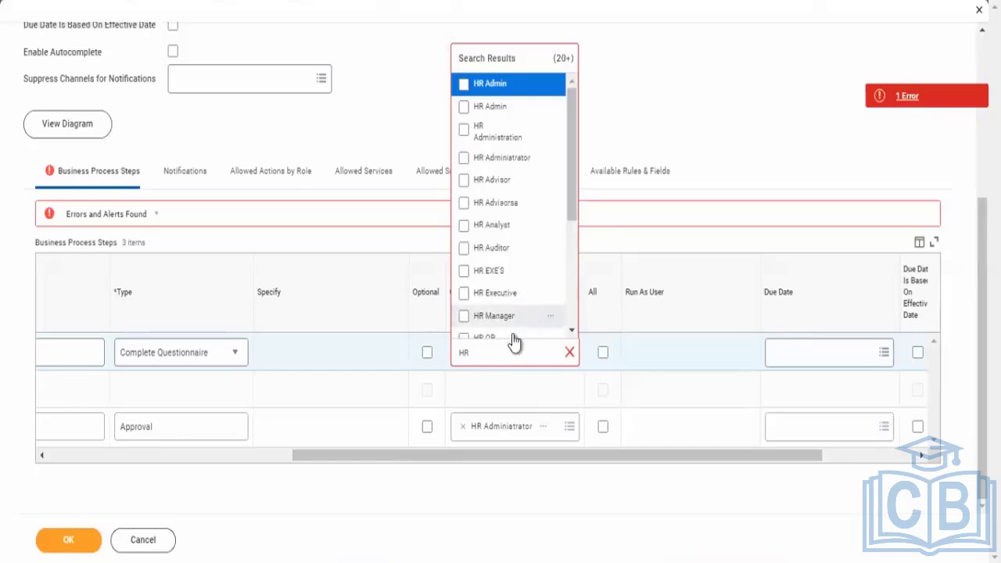
pyautogui.click(548, 159)
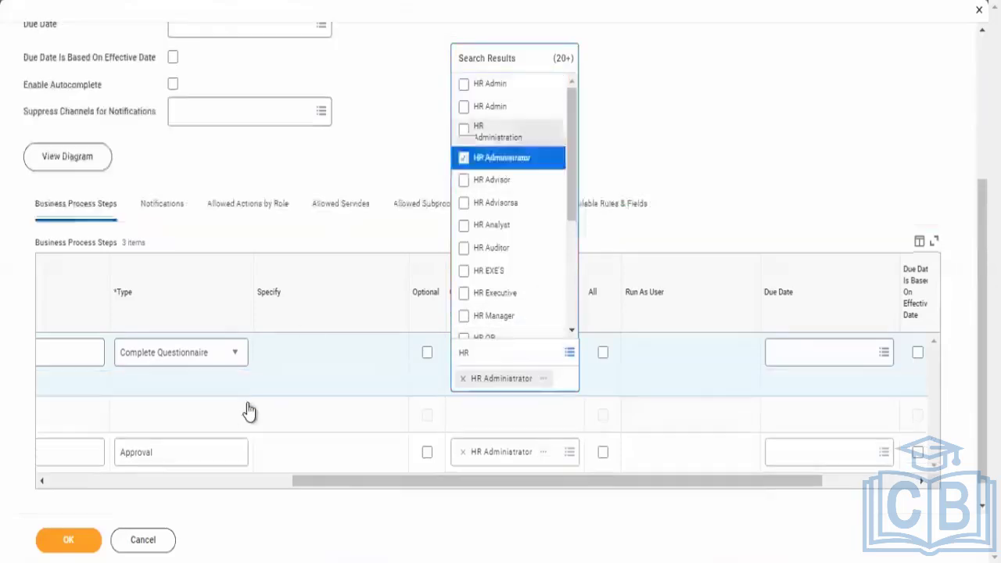
pyautogui.click(339, 371)
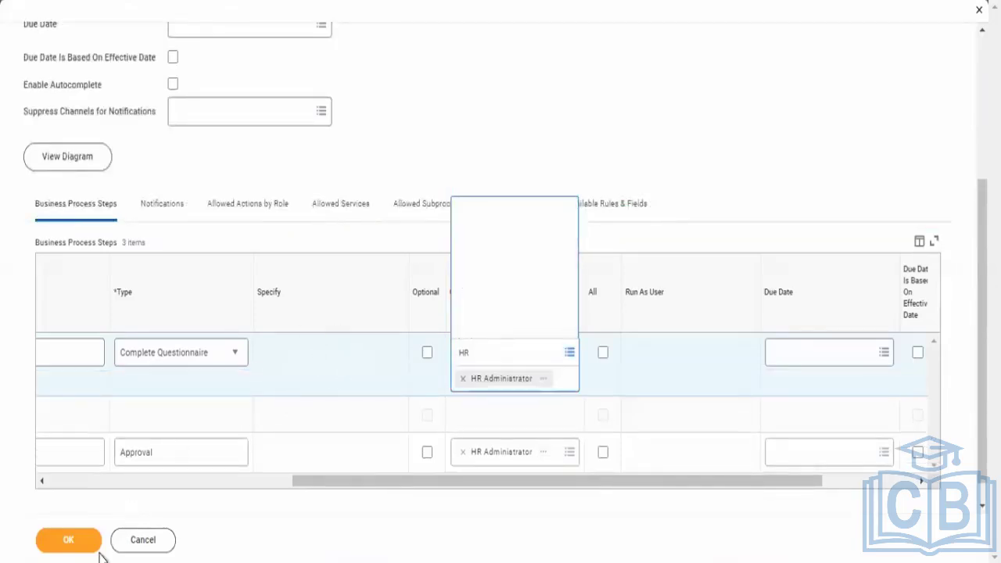
pyautogui.click(65, 548)
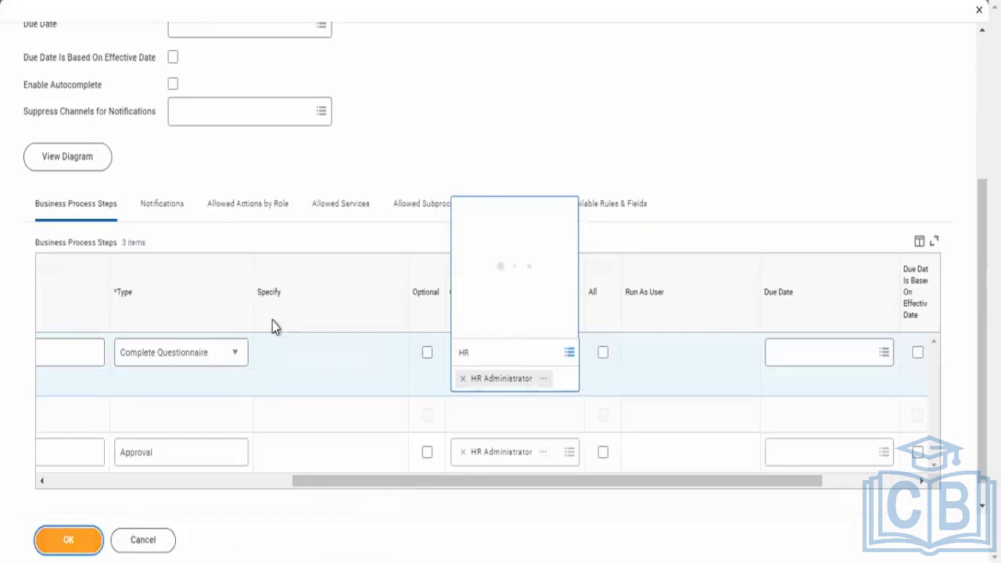
pyautogui.click(47, 549)
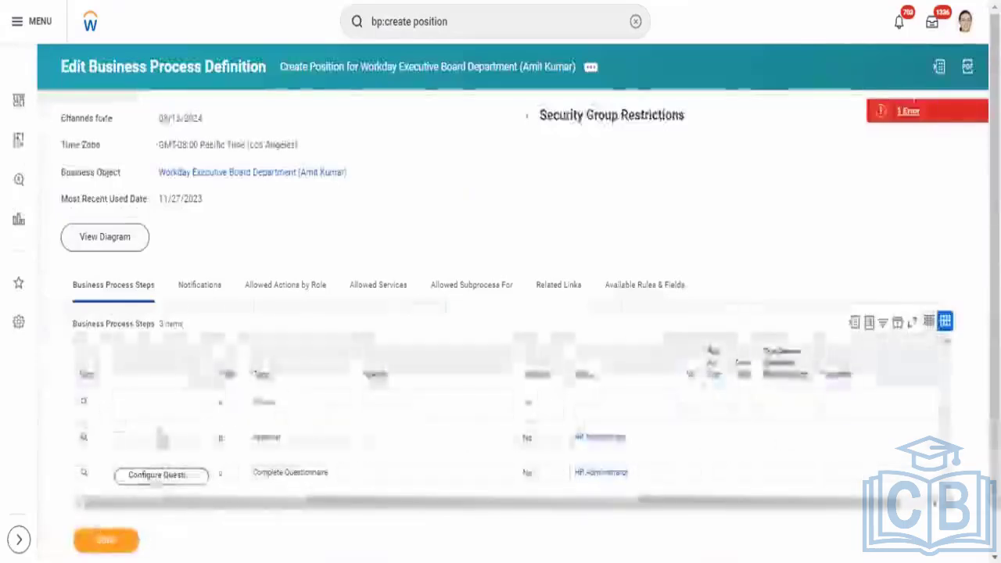
# Start configuring the questionnaire for step c with the preset effective date and time zone, and check the Test_Questionaire name in its configuration page.
pyautogui.click(161, 475)
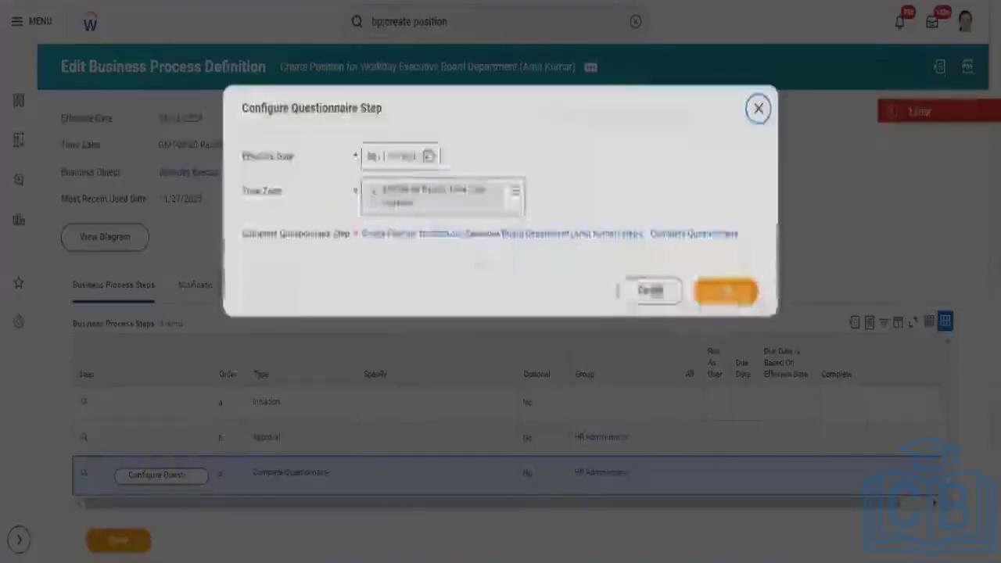
pyautogui.click(732, 297)
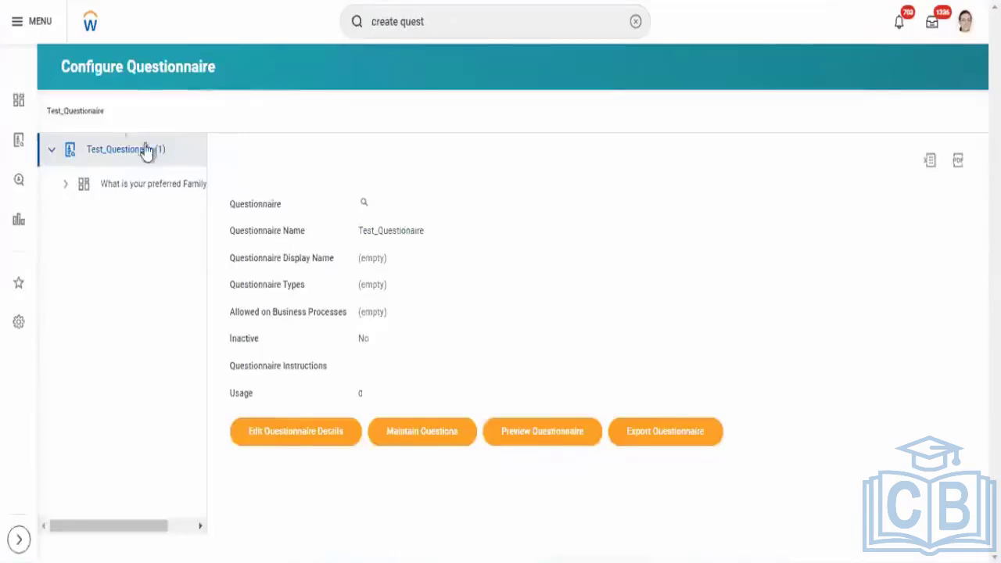
pyautogui.rightClick(110, 157)
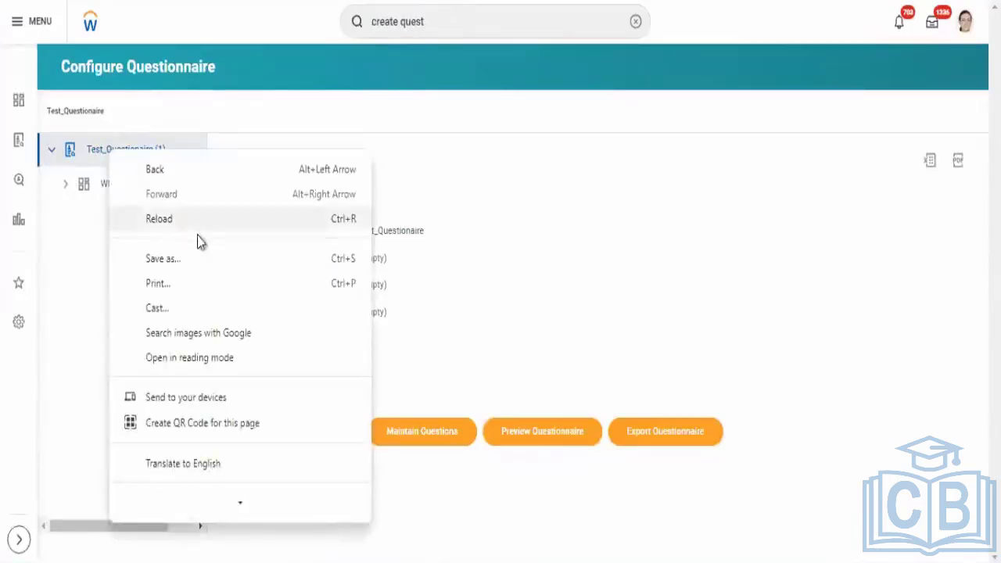
pyautogui.press('Escape')
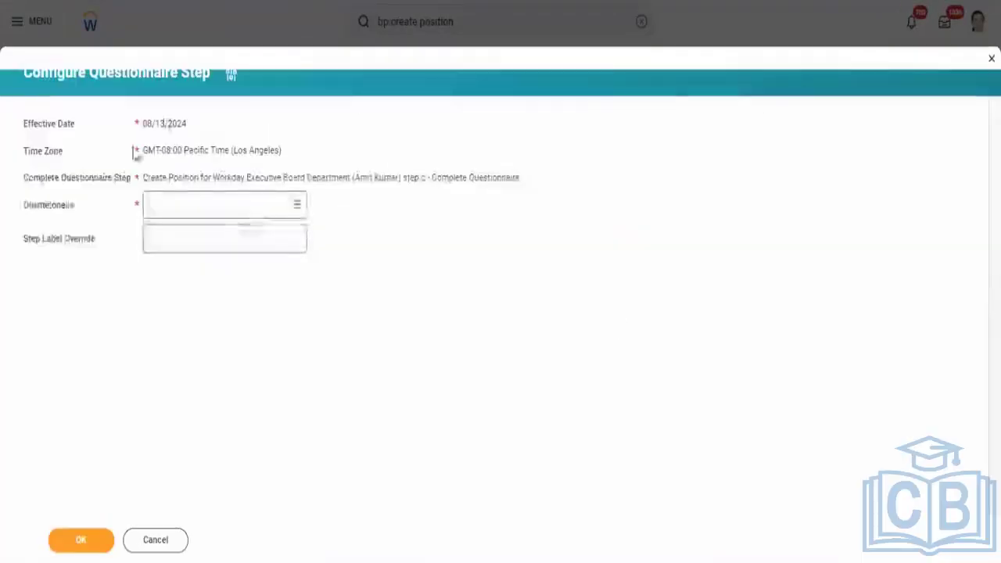
# Try to find Test_Questionaire for the step's Questionnaire field by searching for "Test_Quest" and "Test".
pyautogui.click(190, 208)
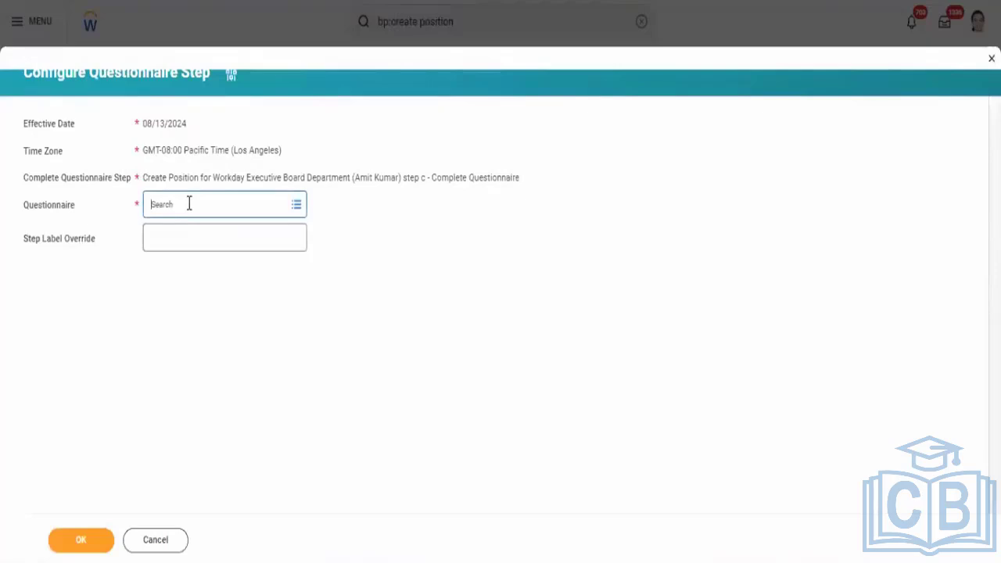
pyautogui.write('Test_')
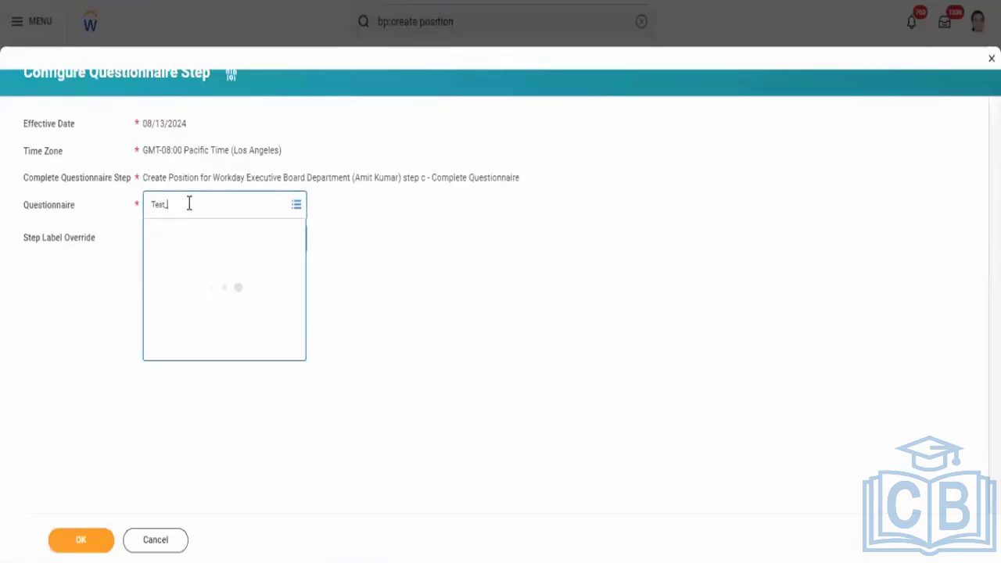
pyautogui.write('qUEST')
pyautogui.click(211, 200)
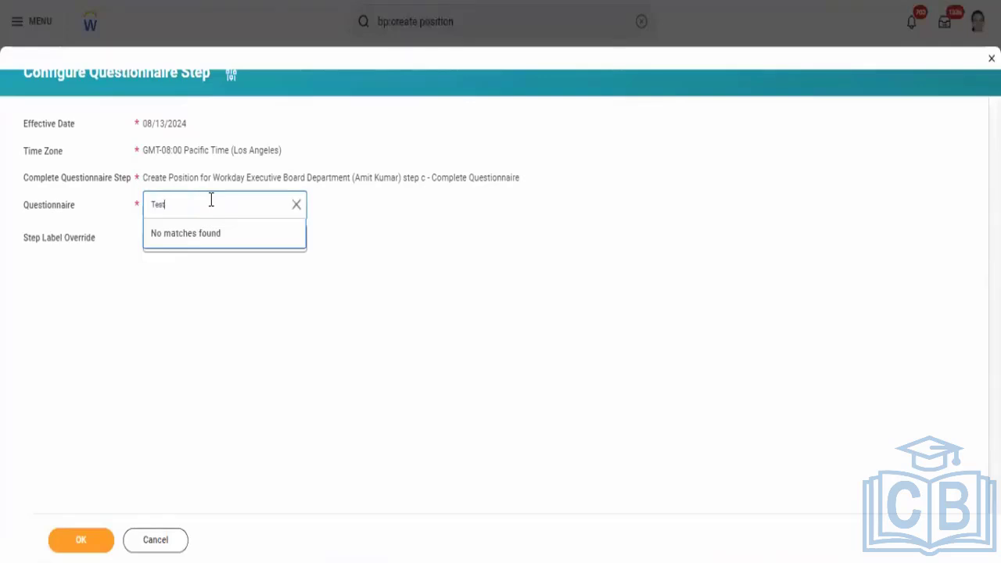
pyautogui.write('T')
pyautogui.press('BackSpace')
pyautogui.press('BackSpace')
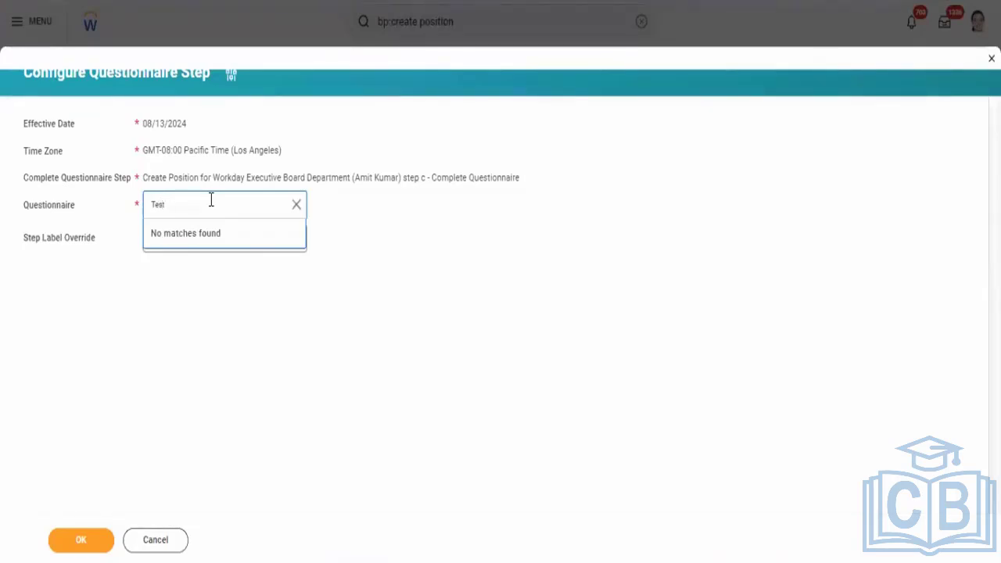
pyautogui.press('Return')
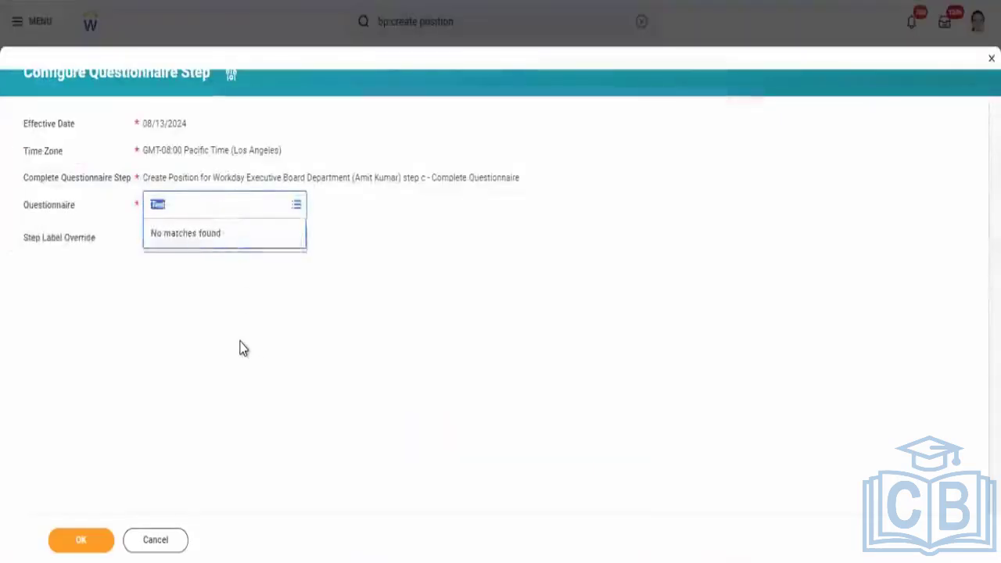
pyautogui.write('tion')
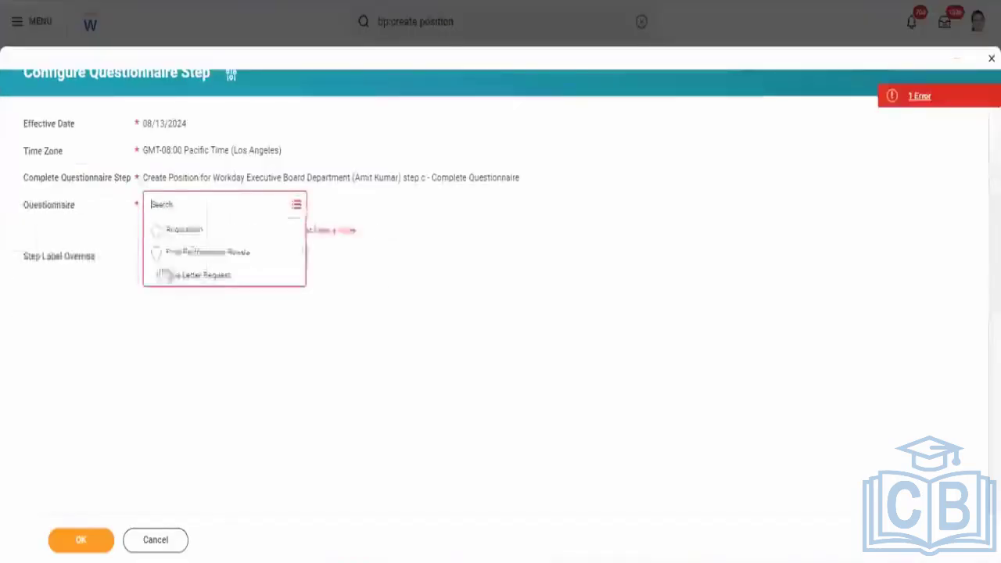
# Search the questionnaires for "pre", select Post Performance Review, and remove that selection again.
pyautogui.click(188, 203)
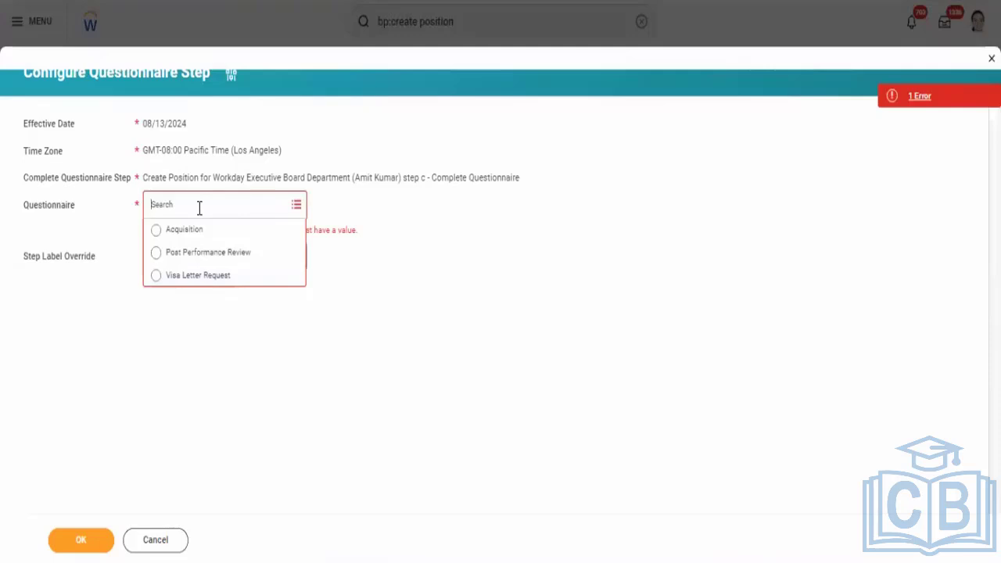
pyautogui.write('pre')
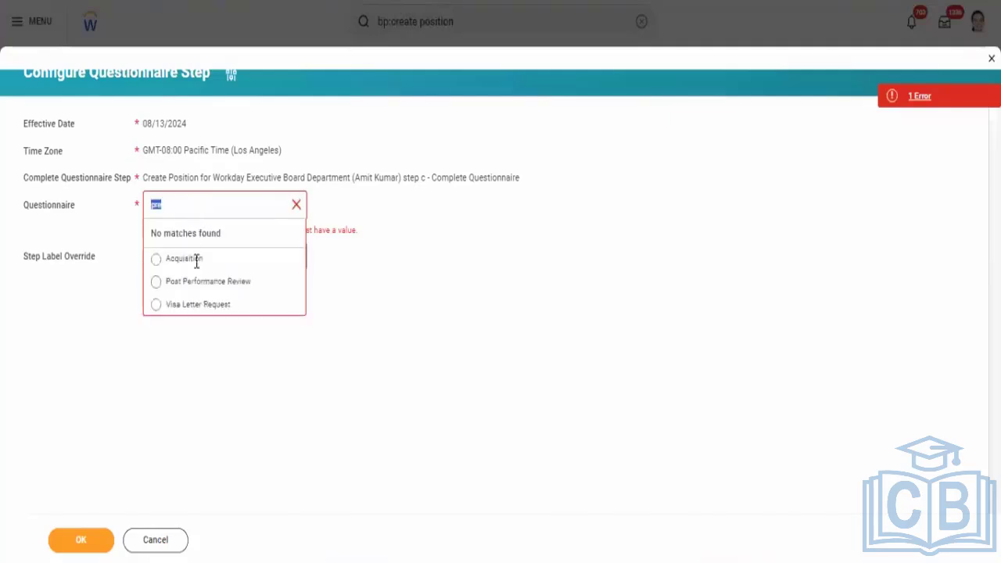
pyautogui.click(225, 283)
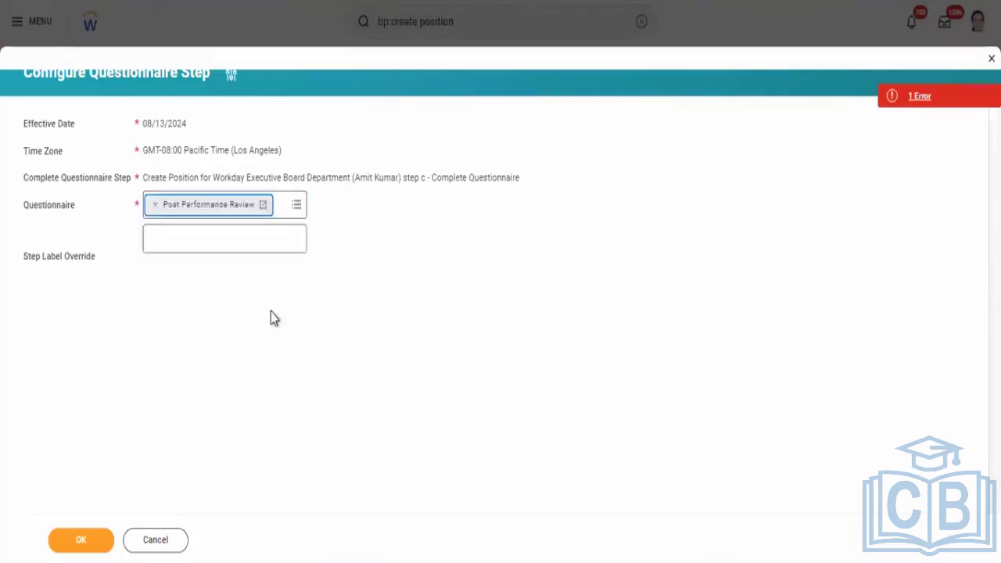
pyautogui.click(263, 207)
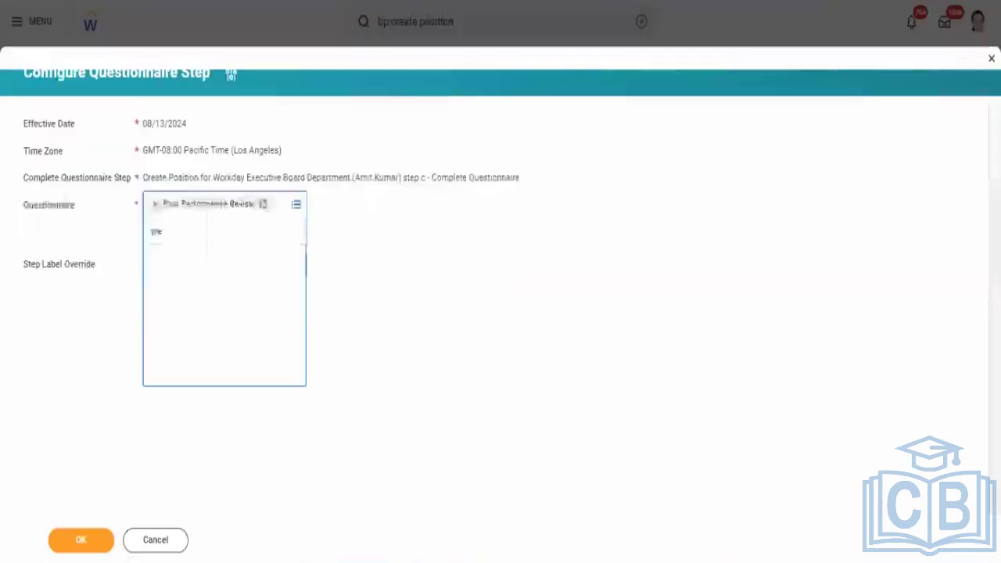
pyautogui.click(155, 205)
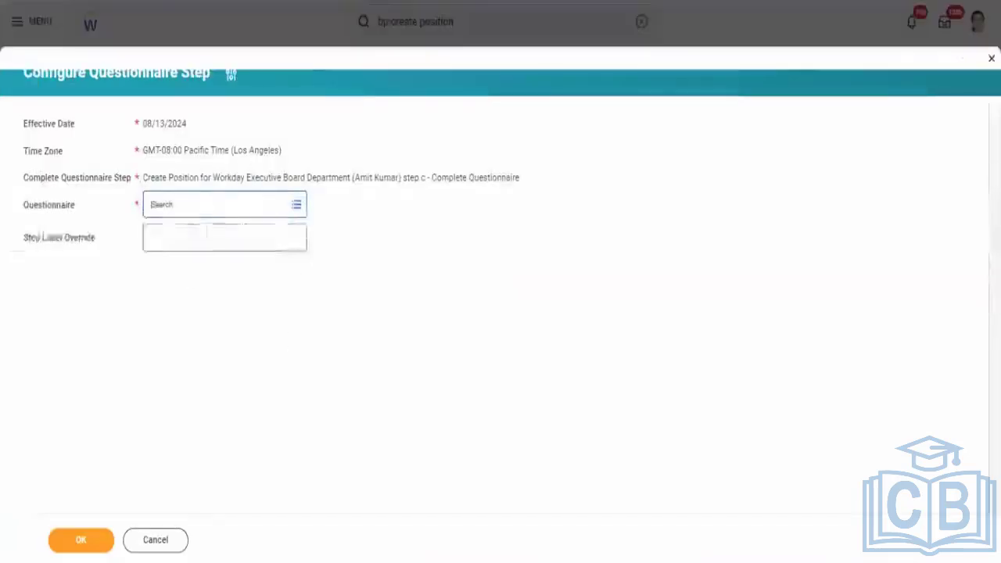
# Set the step's questionnaire to Acquisition, save the questionnaire step configuration, and close its summary.
pyautogui.click(198, 207)
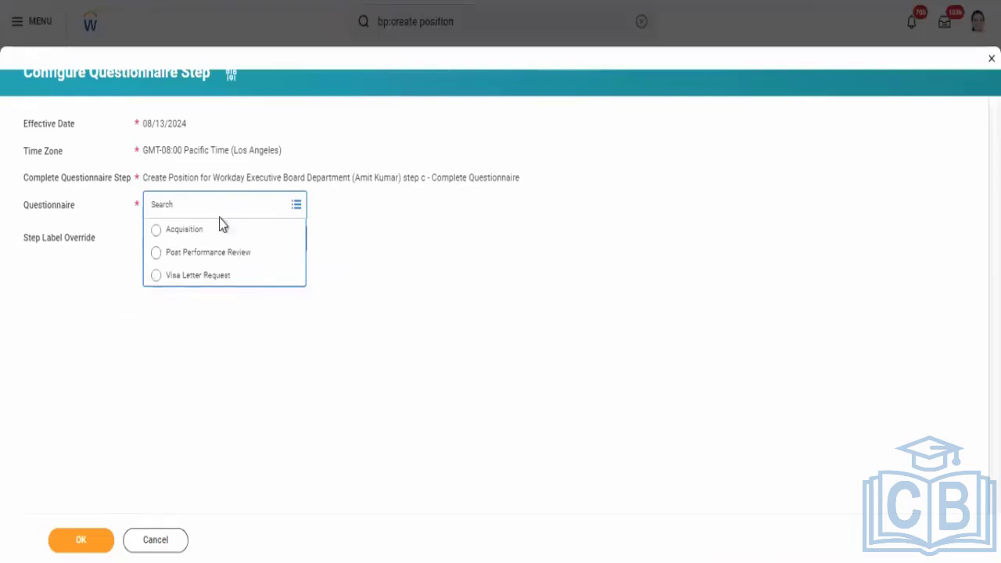
pyautogui.click(179, 232)
pyautogui.click(85, 544)
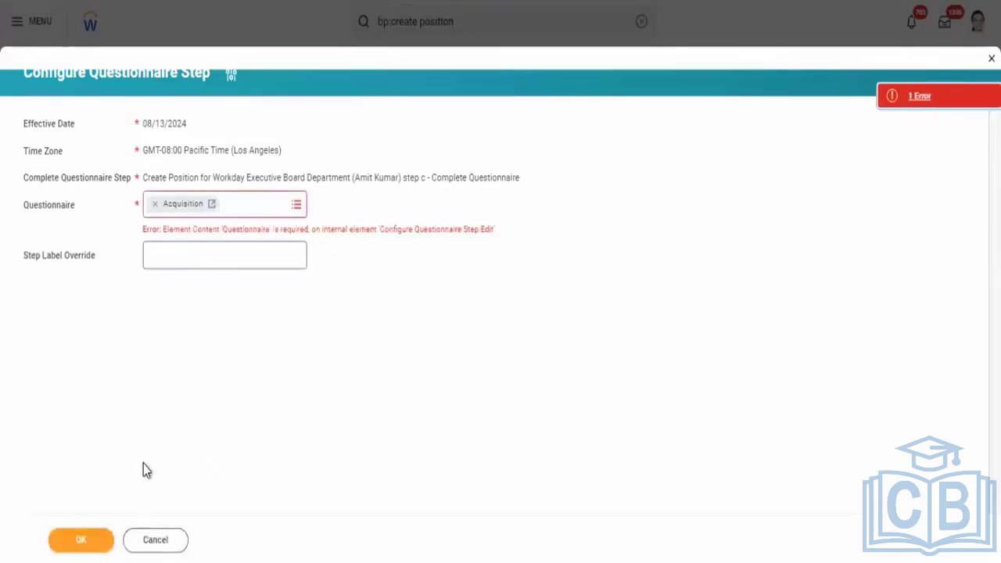
pyautogui.click(83, 541)
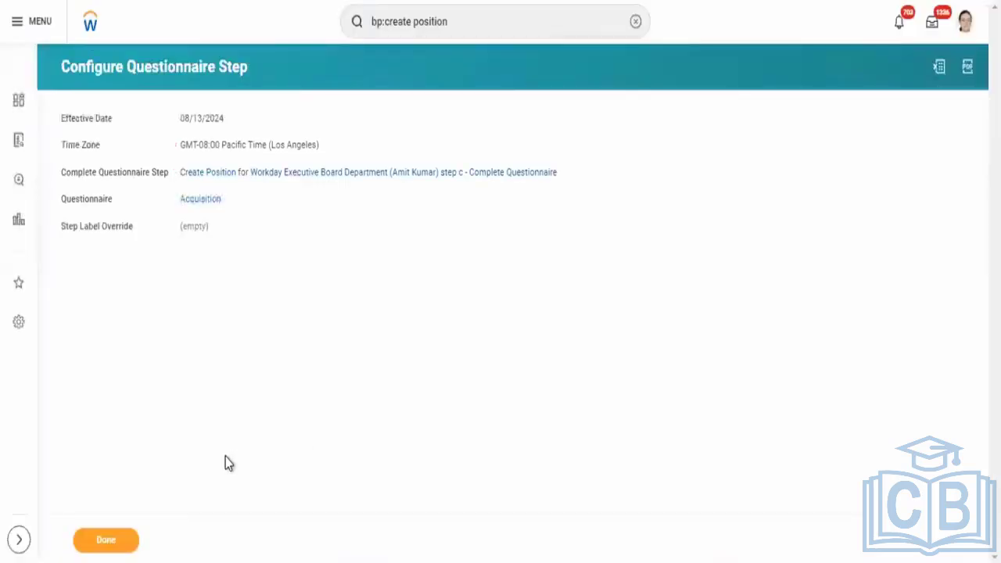
pyautogui.click(108, 548)
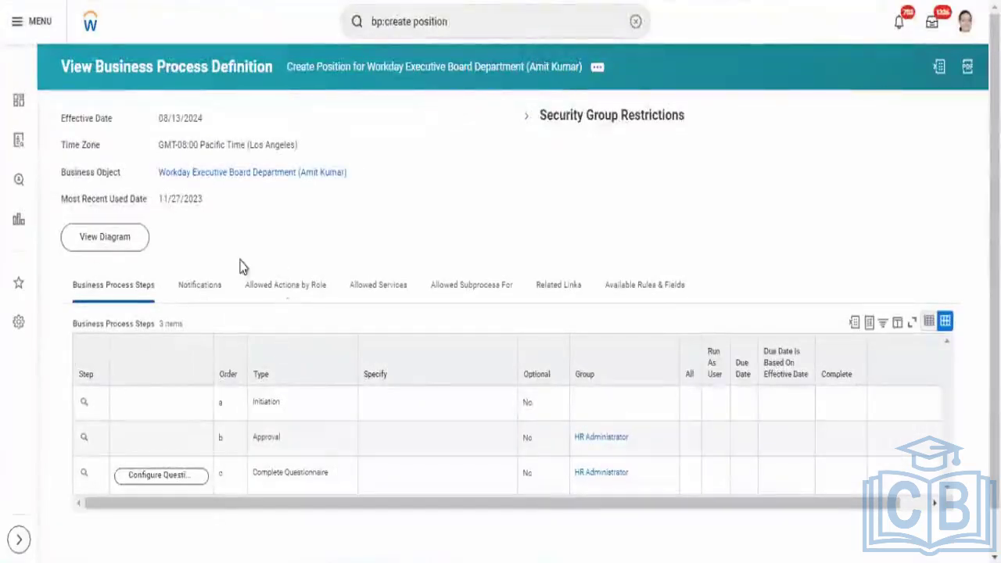
# Open the Create Position definition for editing, accepting the preset effective date and time zone.
pyautogui.click(597, 68)
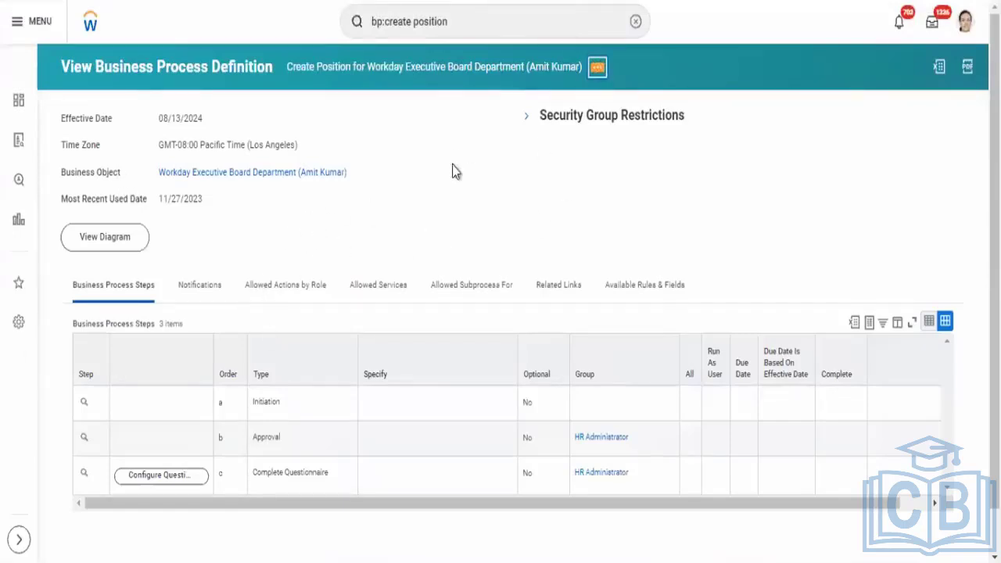
pyautogui.click(598, 69)
pyautogui.click(598, 69)
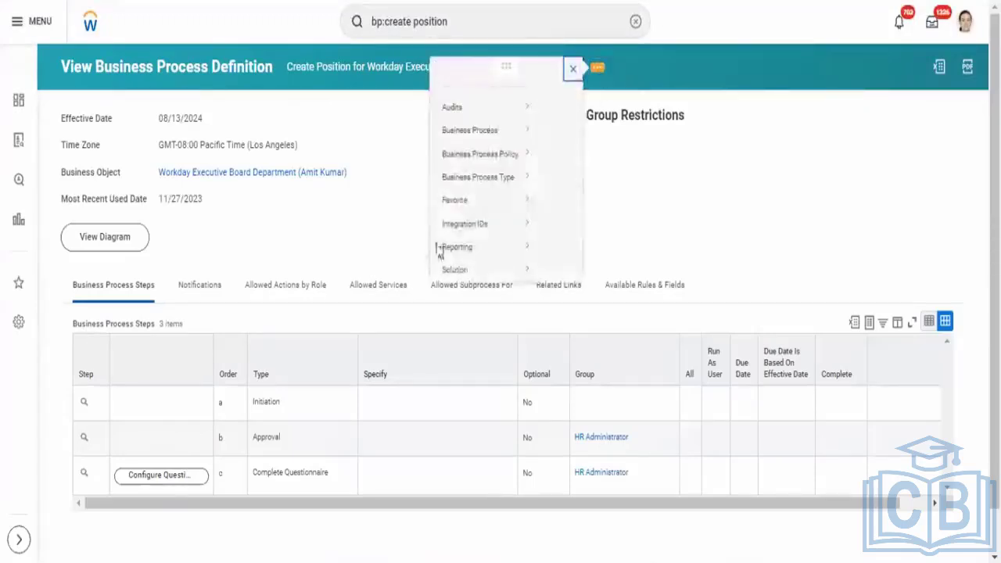
pyautogui.moveTo(93, 148)
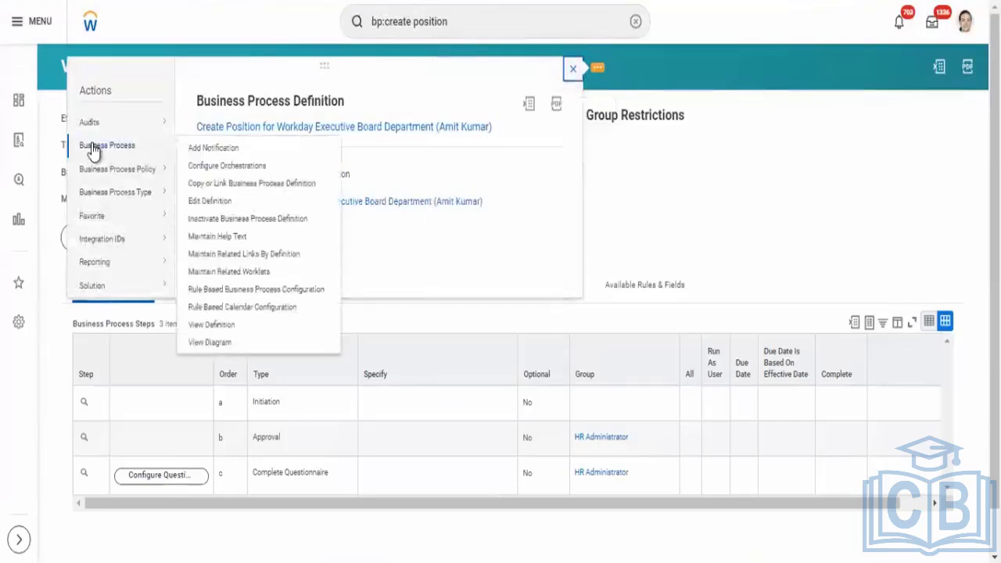
pyautogui.click(209, 202)
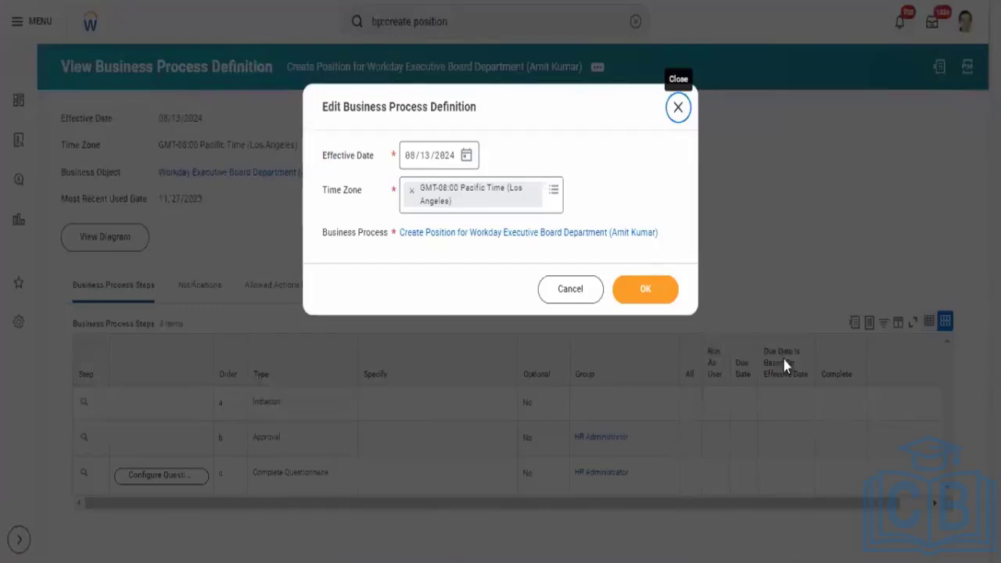
pyautogui.click(652, 286)
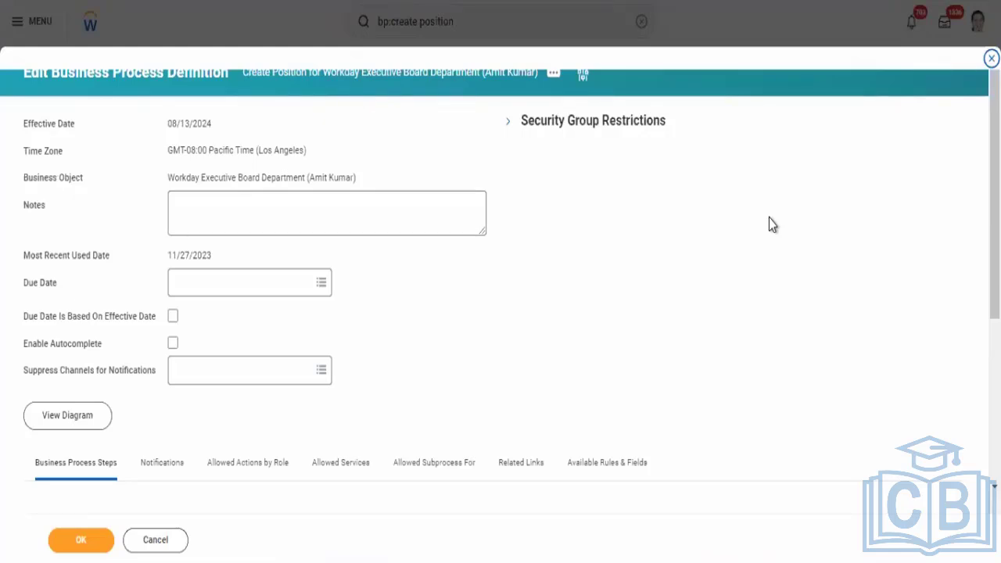
# Add a new row to the business process steps and set its type to Checklist.
pyautogui.scroll(-4, 974, 215)
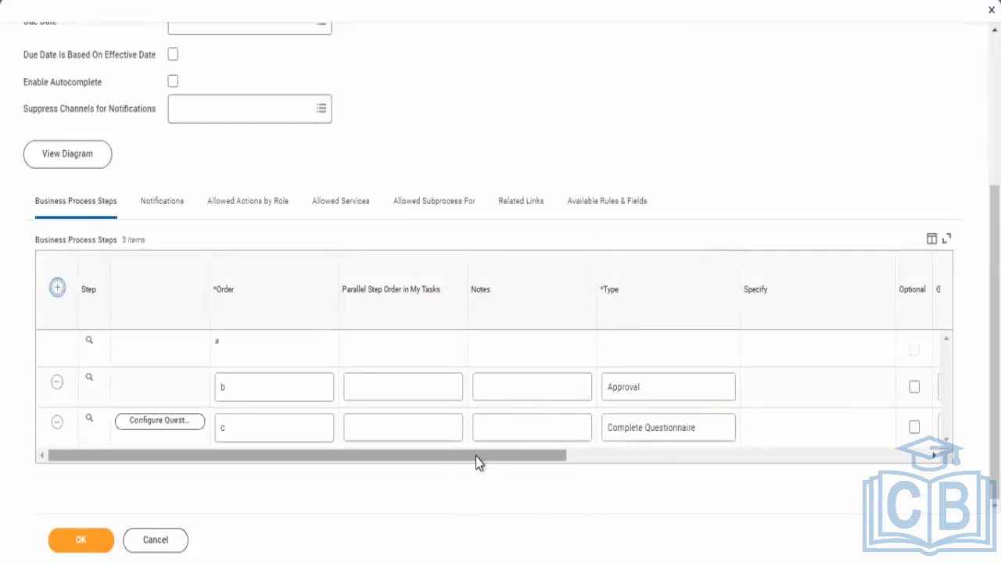
pyautogui.hscroll(3, 563, 455)
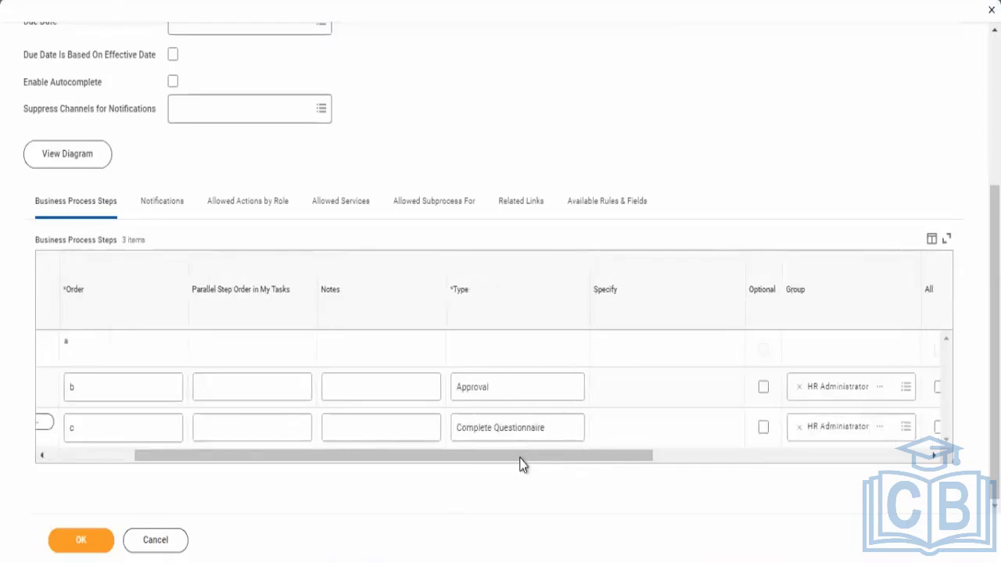
pyautogui.hscroll(-3, 346, 474)
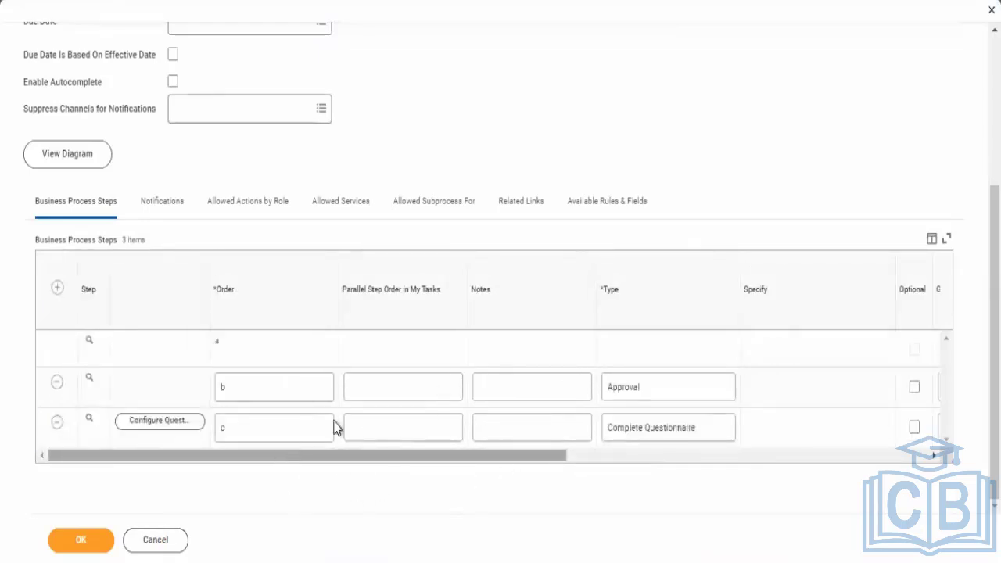
pyautogui.click(89, 376)
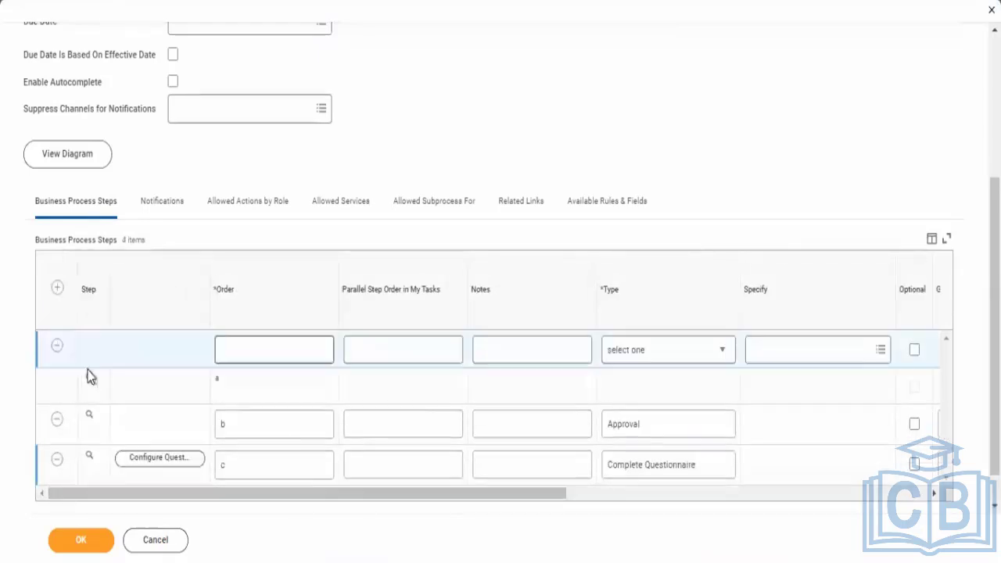
pyautogui.click(639, 363)
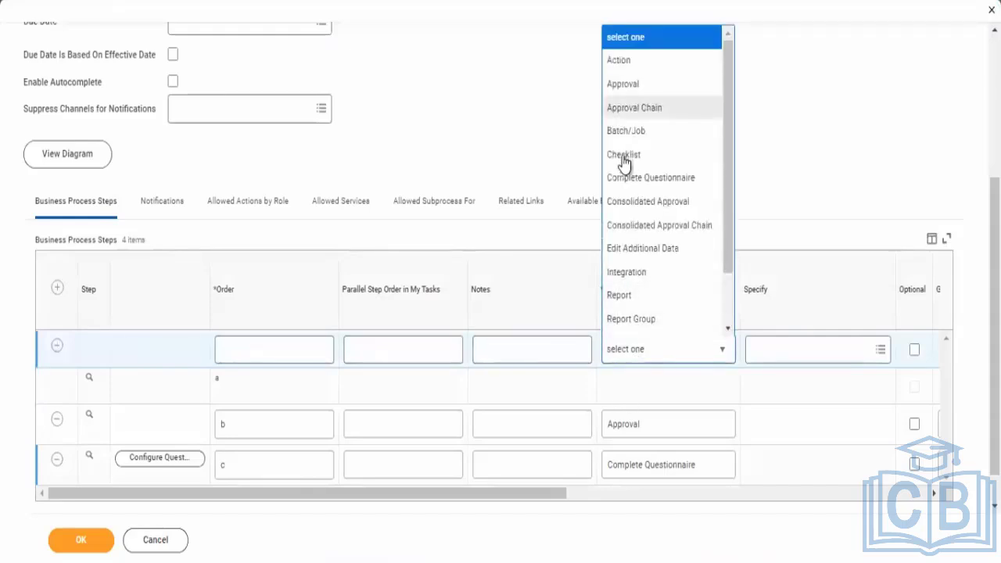
pyautogui.click(622, 157)
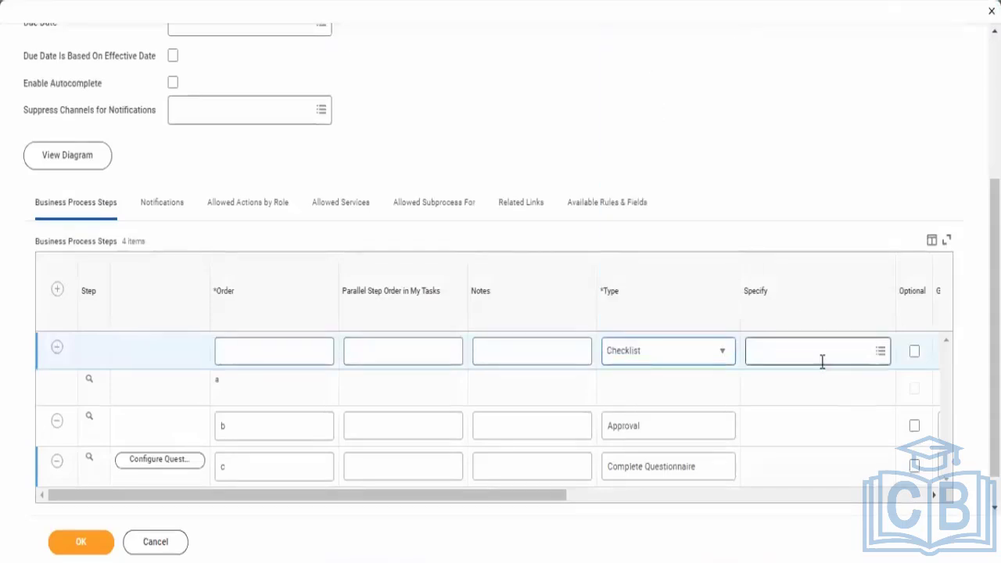
# Specify the New Hire checklist for the new step from all checklists, and view that checklist's details.
pyautogui.click(821, 368)
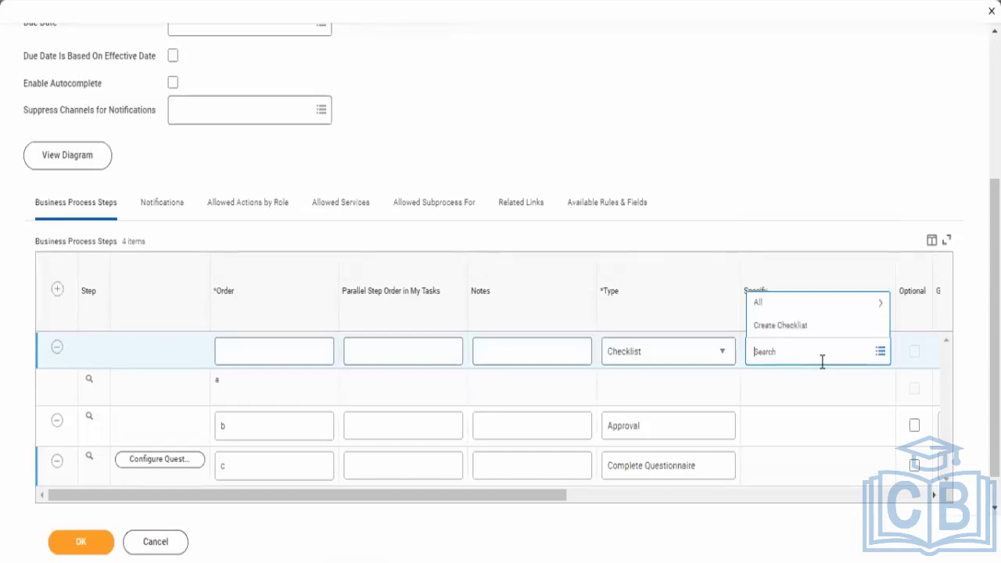
pyautogui.click(785, 305)
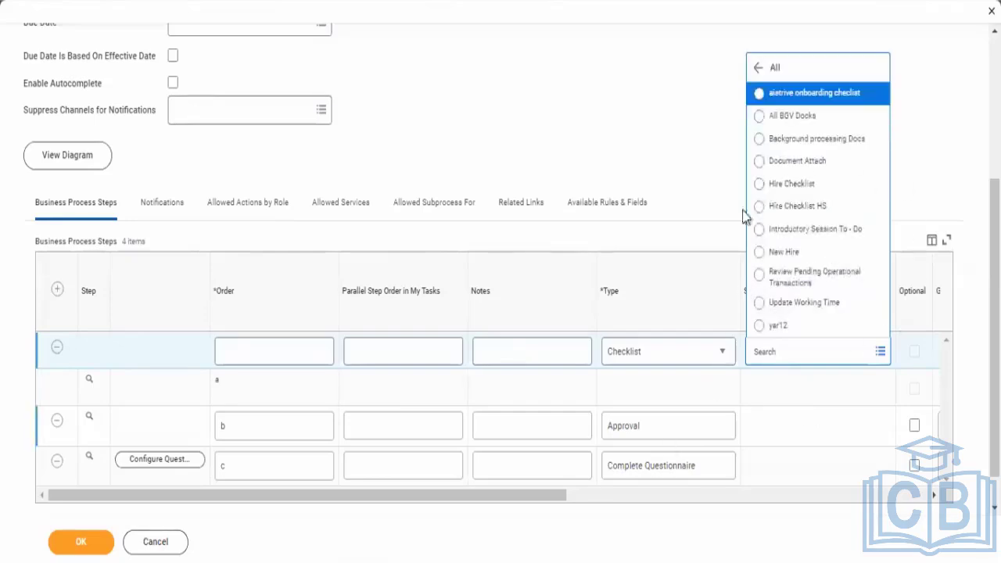
pyautogui.rightClick(786, 254)
pyautogui.press('Escape')
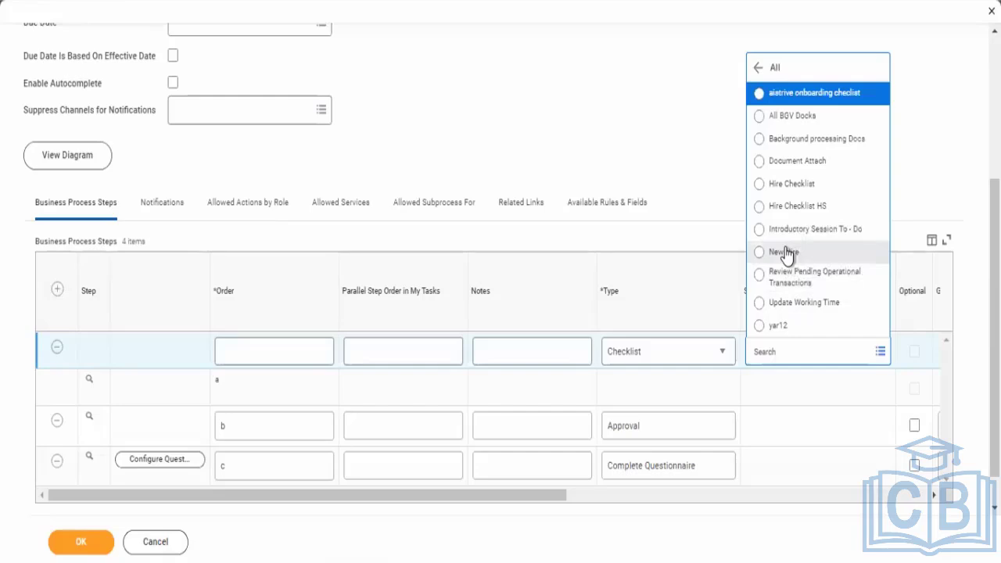
pyautogui.click(797, 255)
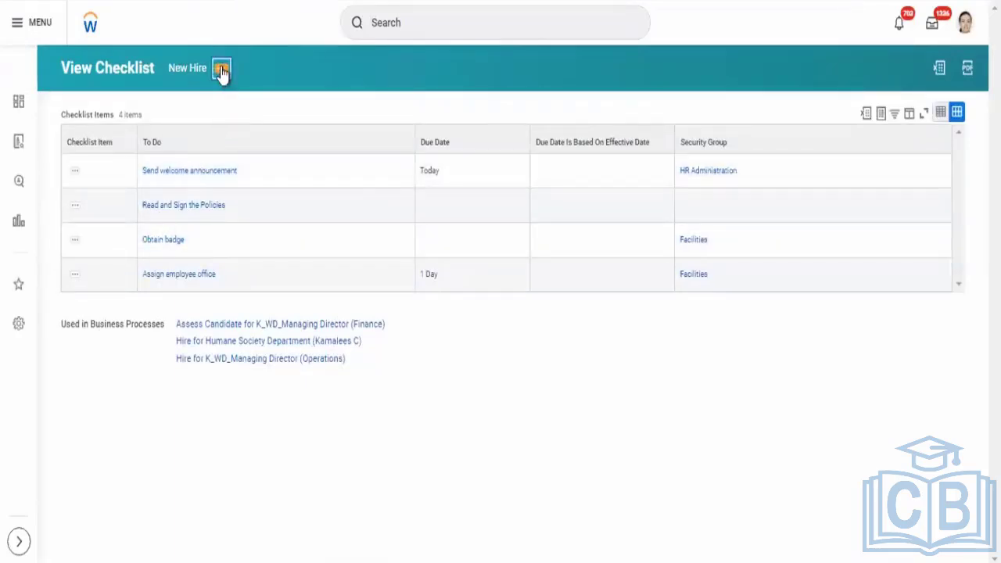
# Look through the related actions of the New Hire checklist and of its Send welcome announcement item.
pyautogui.click(223, 71)
pyautogui.moveTo(268, 127)
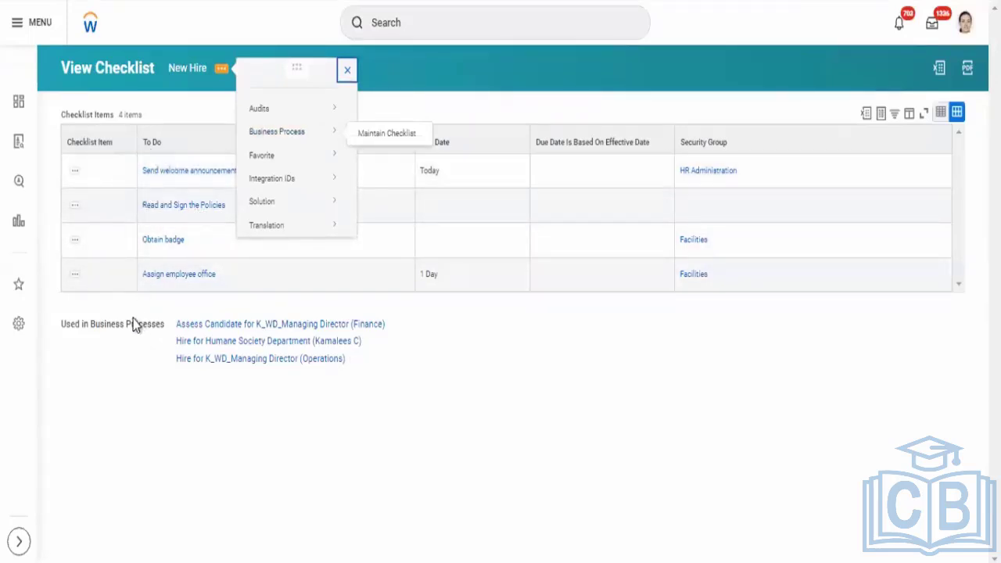
pyautogui.click(74, 171)
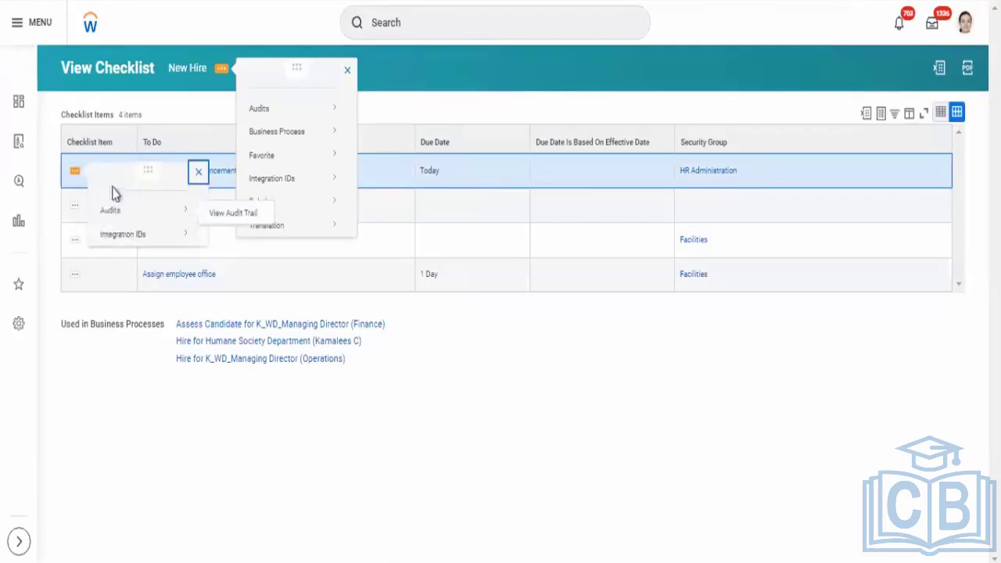
pyautogui.click(127, 311)
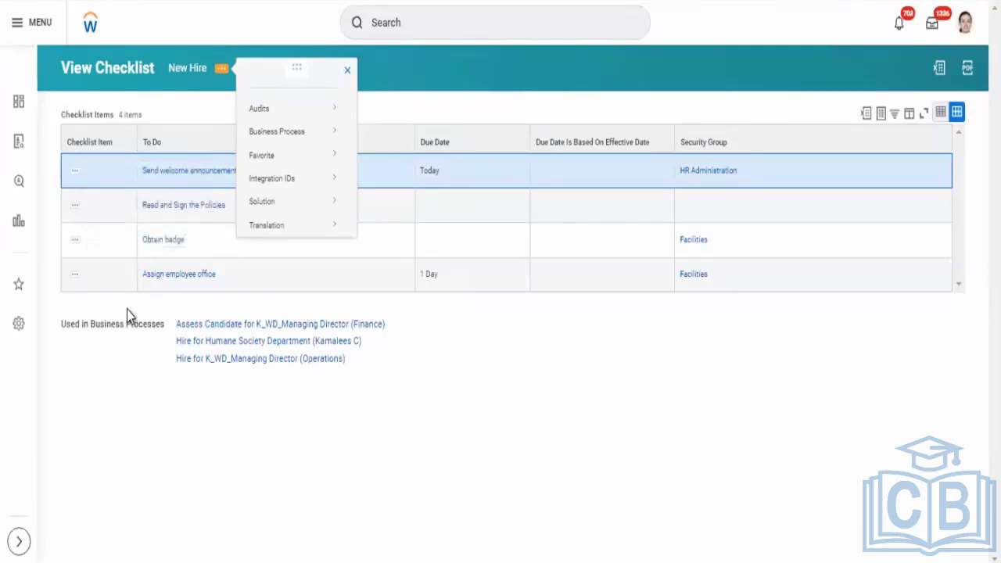
pyautogui.doubleClick(127, 310)
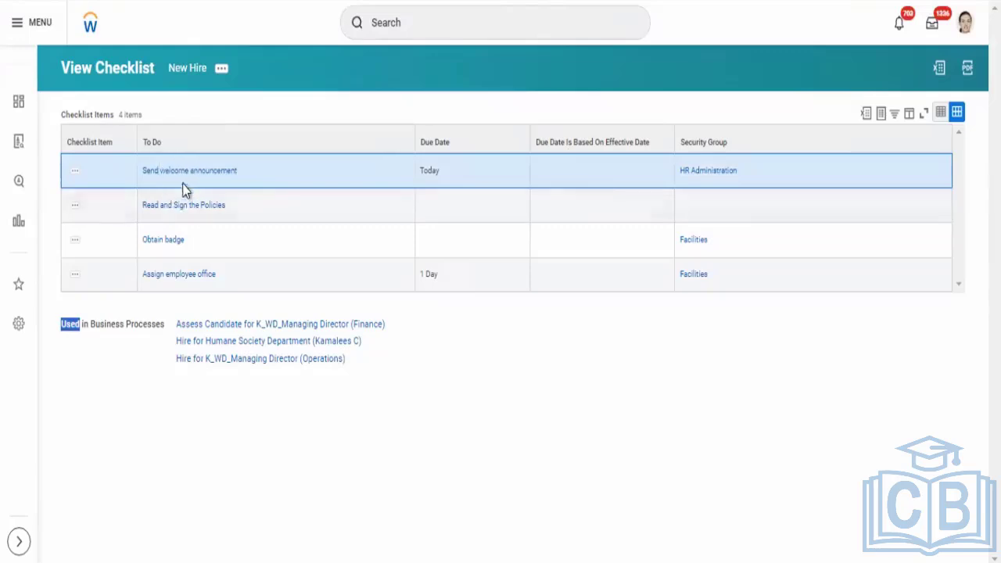
# View the Send welcome announcement to-do in a new tab and look through its related actions.
pyautogui.rightClick(187, 176)
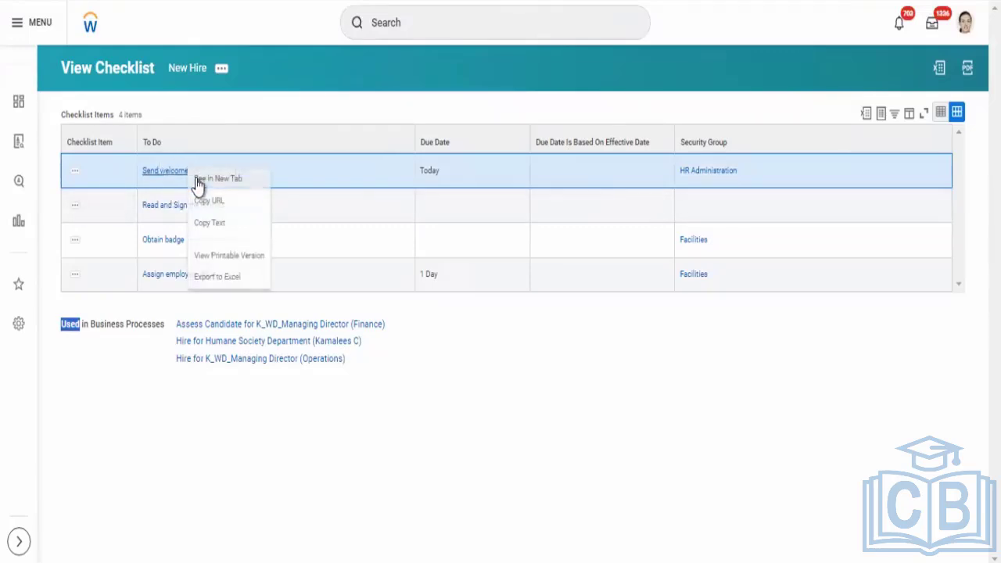
pyautogui.click(202, 179)
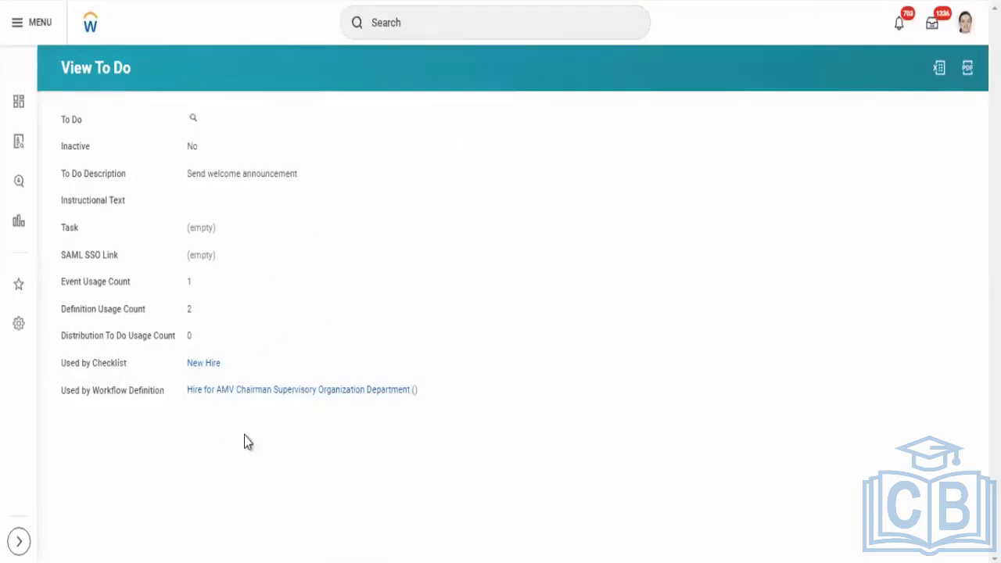
pyautogui.click(202, 118)
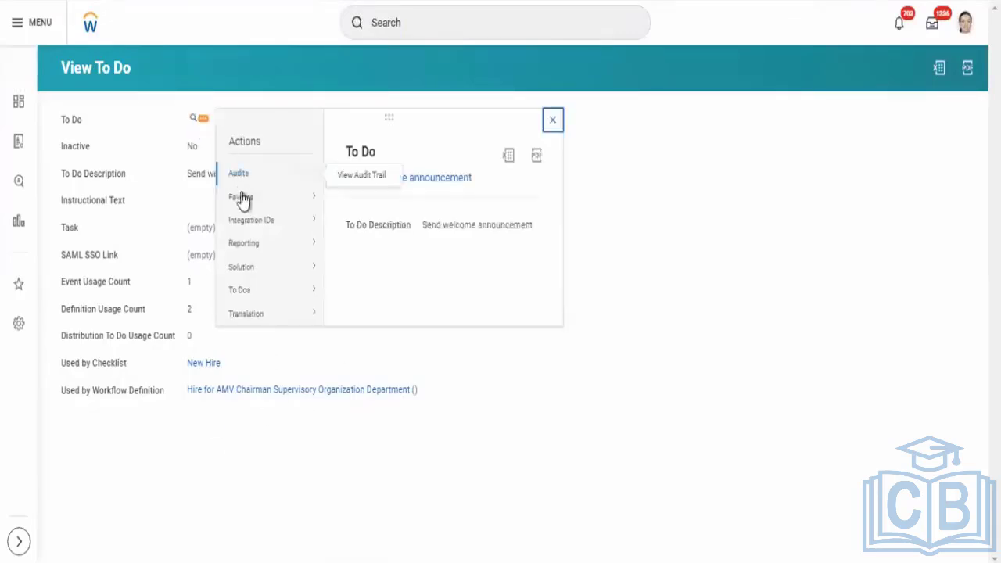
pyautogui.moveTo(264, 298)
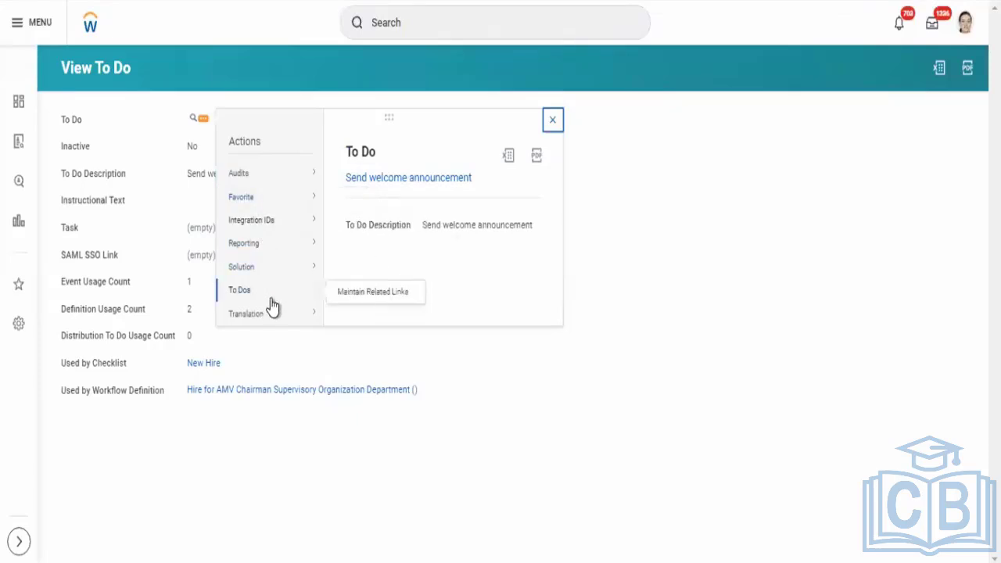
pyautogui.click(209, 434)
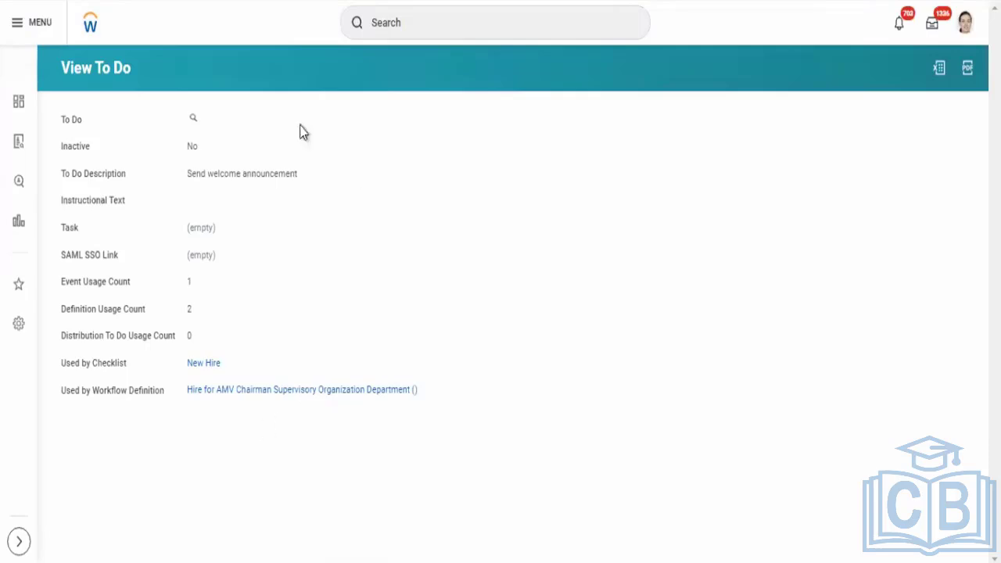
# Examine the to-do's description and its Used by Checklist entry.
pyautogui.click(447, 29)
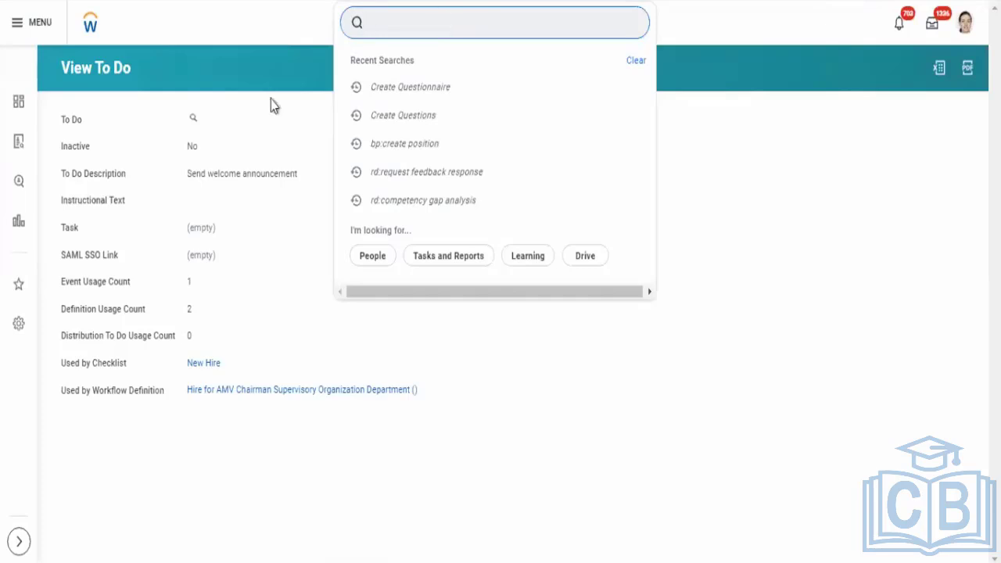
pyautogui.click(183, 201)
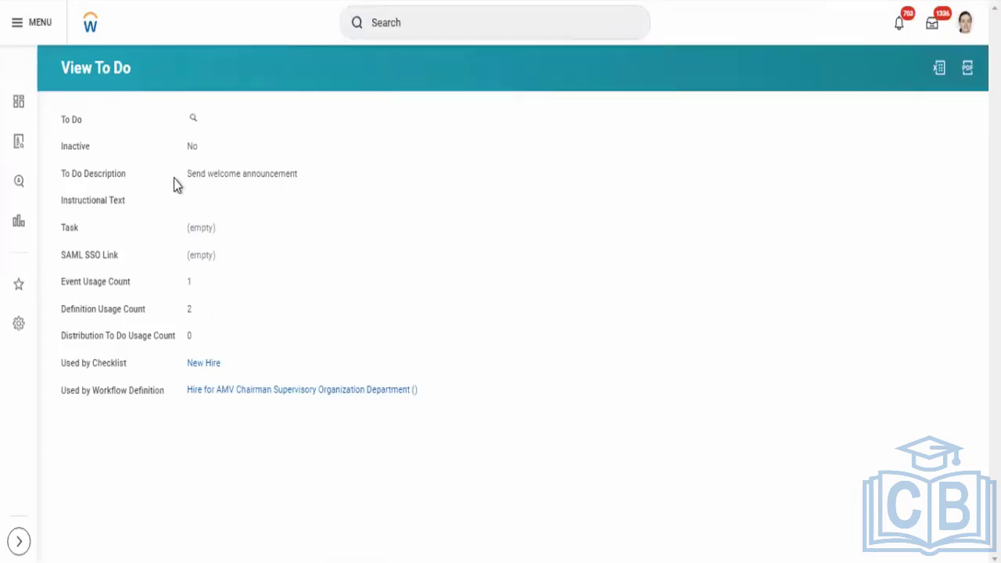
pyautogui.tripleClick(334, 188)
pyautogui.click(334, 193)
pyautogui.moveTo(180, 176); pyautogui.dragTo(319, 179)
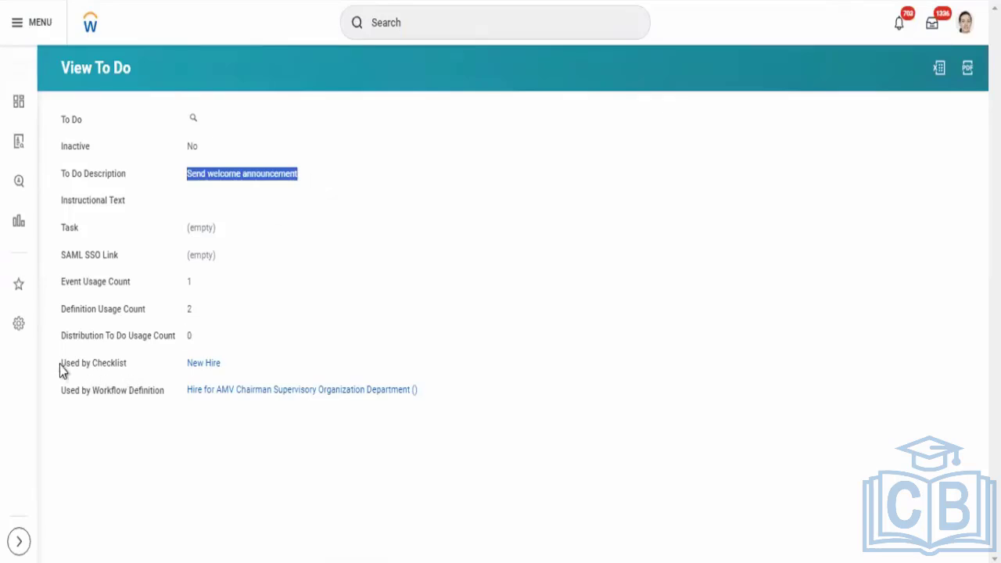
pyautogui.click(102, 366)
pyautogui.moveTo(245, 371); pyautogui.dragTo(191, 116)
pyautogui.click(219, 184)
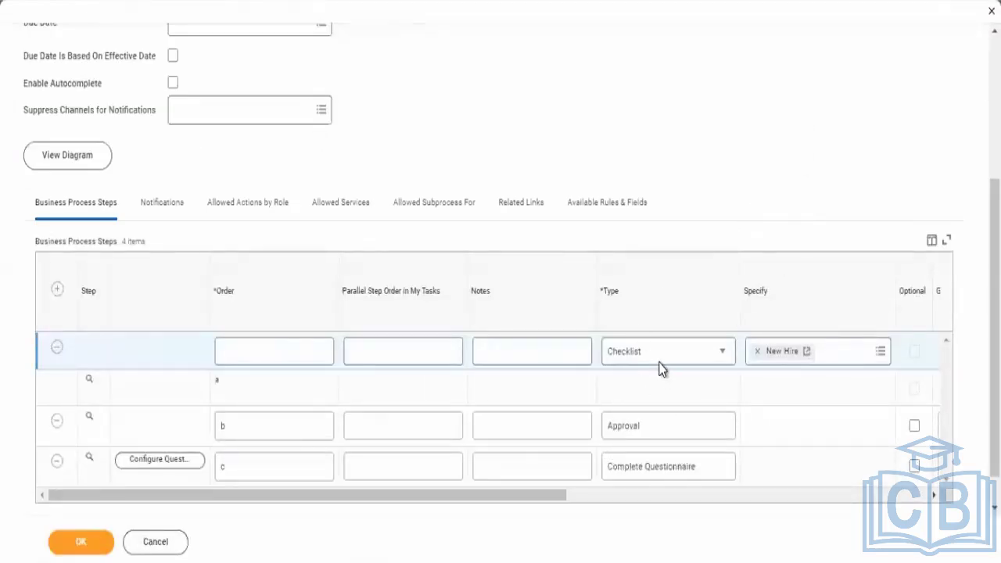
# Change the new step's type from Checklist to Consolidated Approval.
pyautogui.scroll(3, 662, 369)
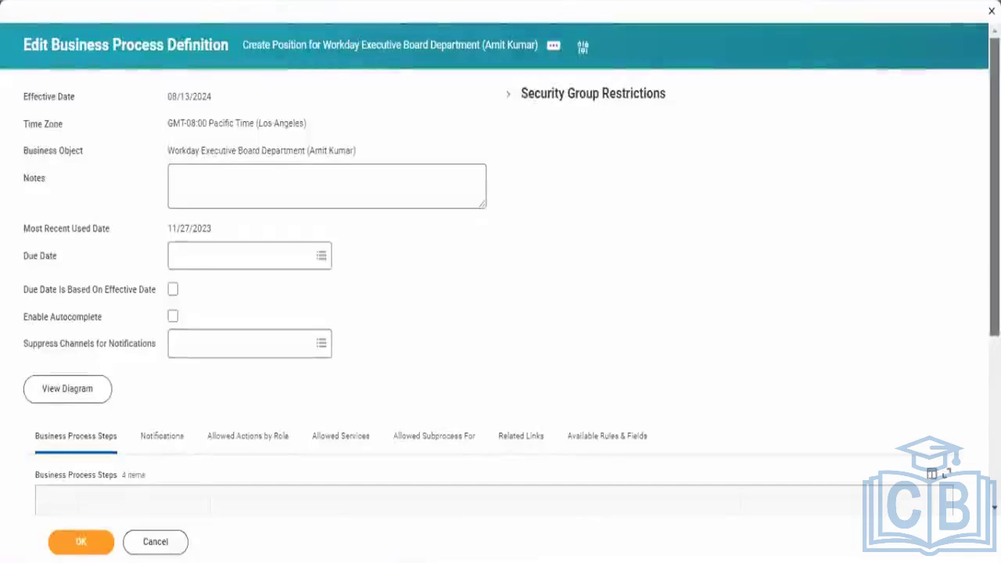
pyautogui.scroll(-3, 555, 284)
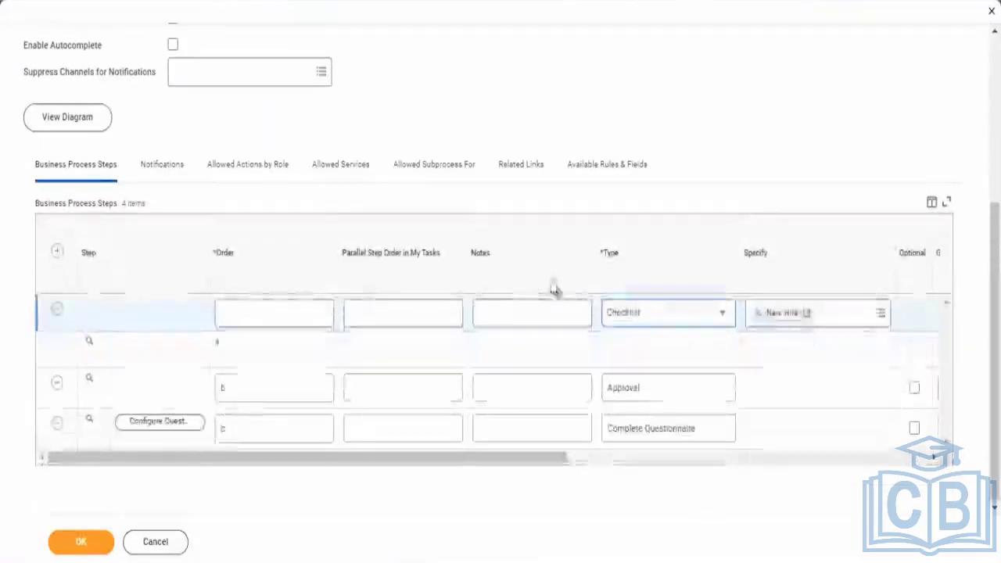
pyautogui.click(646, 326)
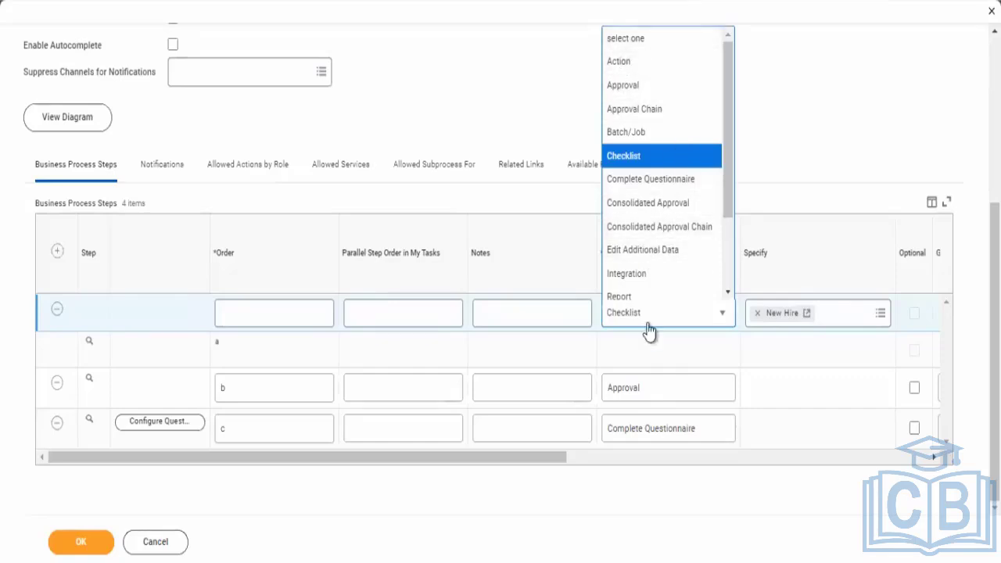
pyautogui.click(656, 205)
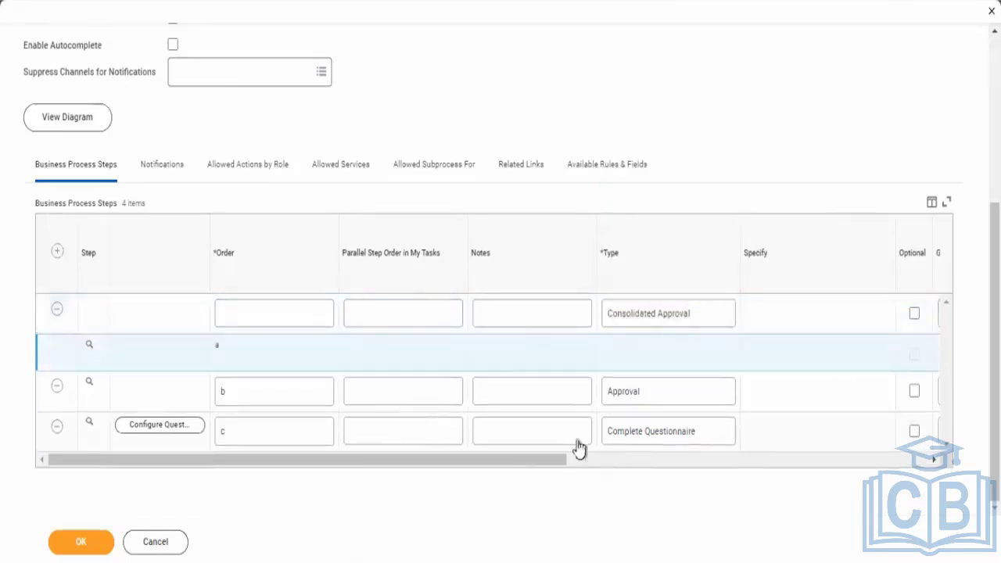
# Check the new step's group column and set its type to Consolidated Approval Chain.
pyautogui.hscroll(4, 618, 474)
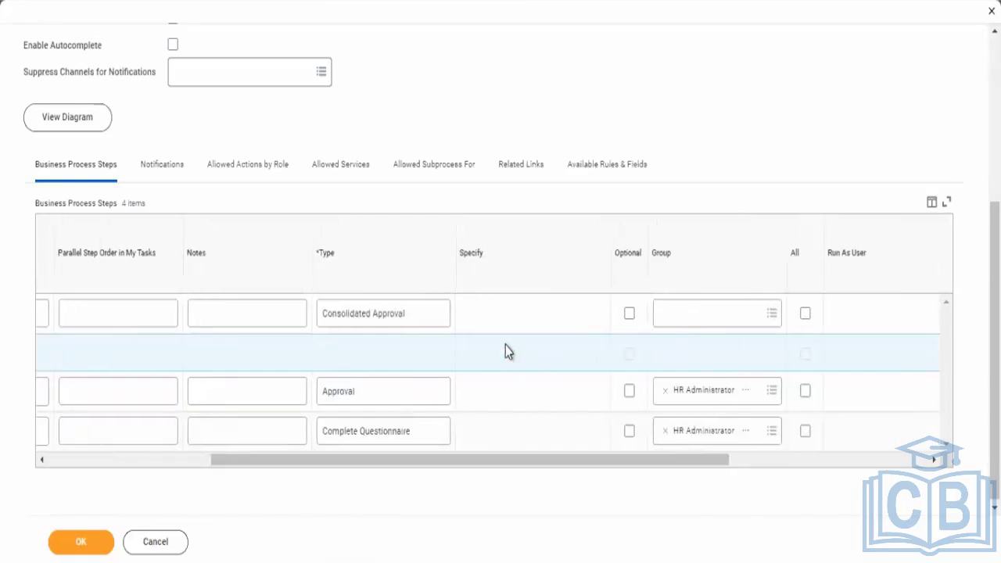
pyautogui.click(422, 321)
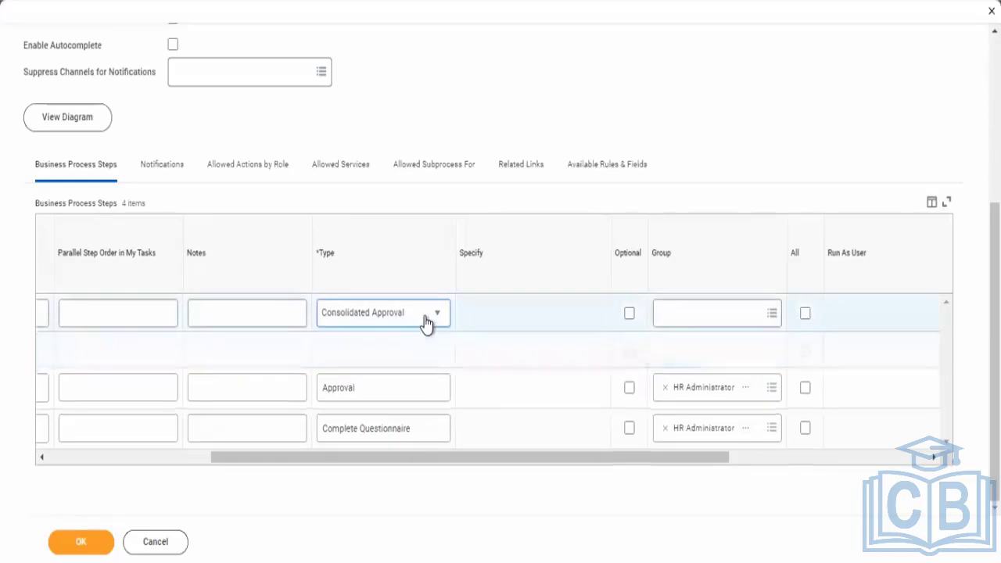
pyautogui.click(376, 306)
pyautogui.click(368, 228)
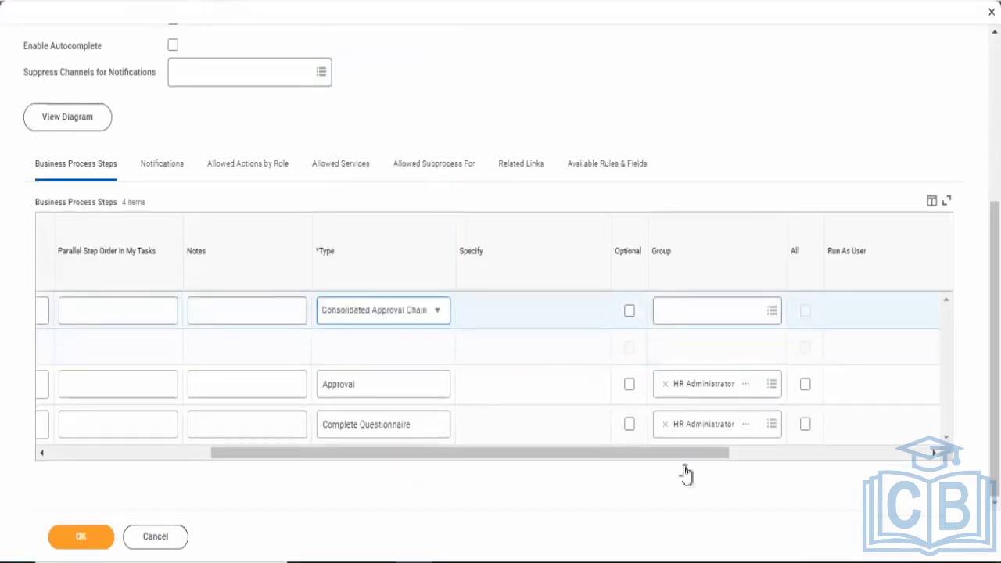
pyautogui.click(765, 350)
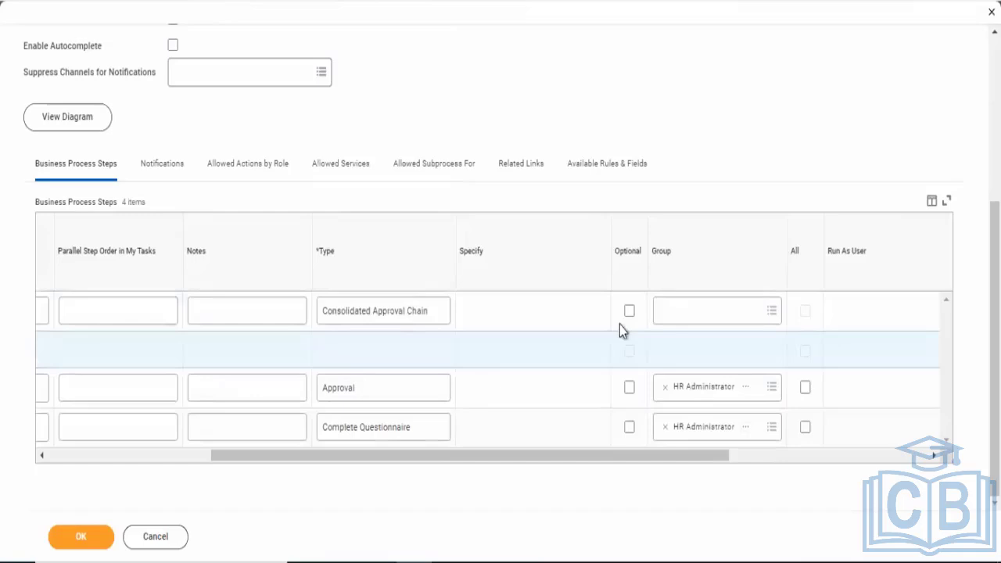
pyautogui.click(387, 319)
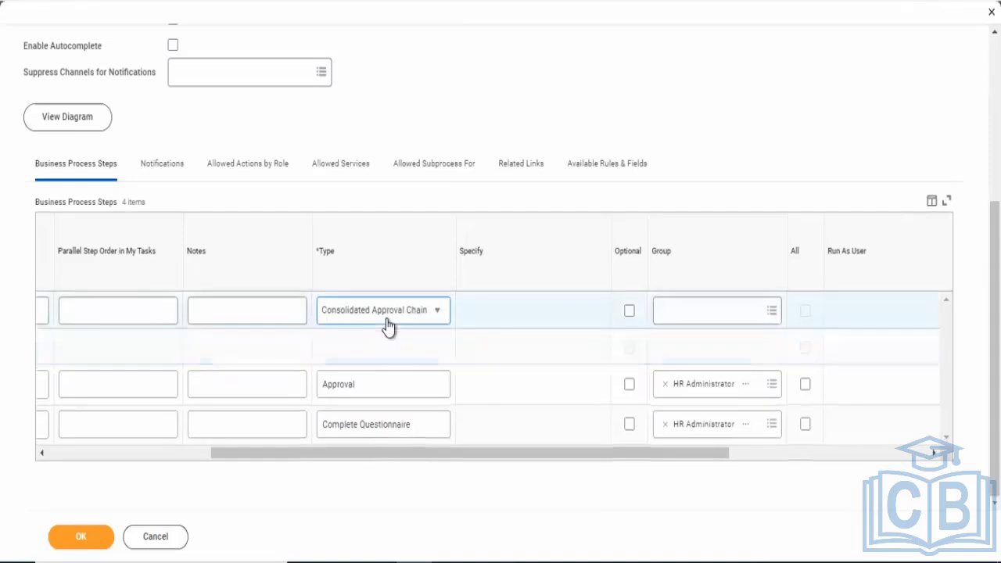
pyautogui.click(385, 322)
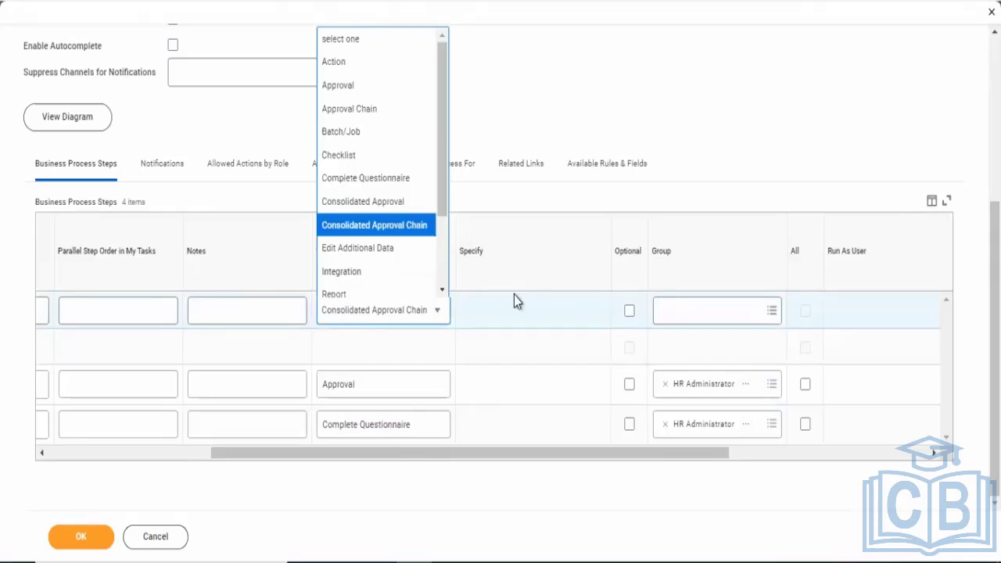
pyautogui.click(523, 115)
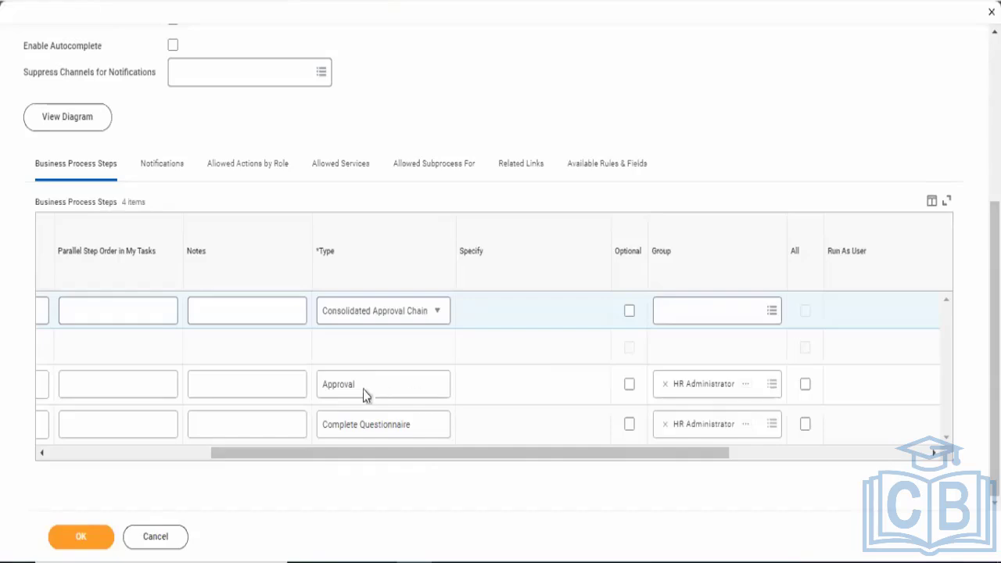
# Switch the new step's type to Consolidated Approval and back to Consolidated Approval Chain.
pyautogui.click(384, 317)
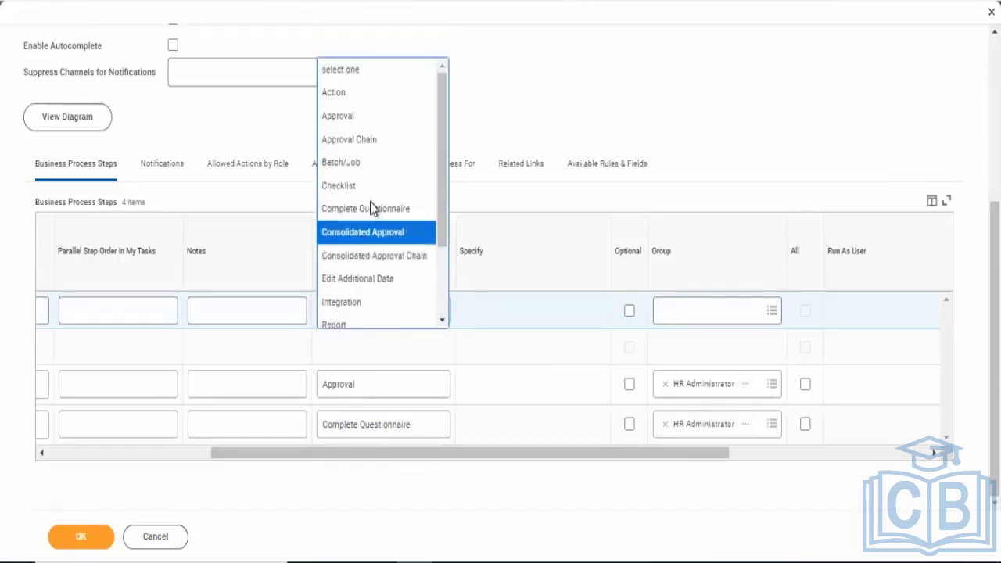
pyautogui.click(371, 204)
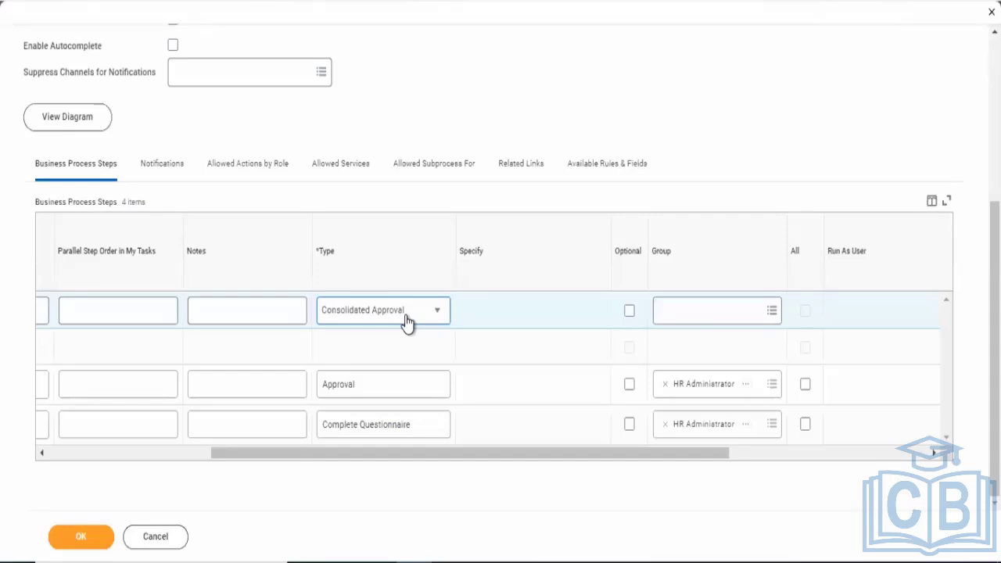
pyautogui.click(406, 323)
pyautogui.click(385, 227)
pyautogui.click(545, 319)
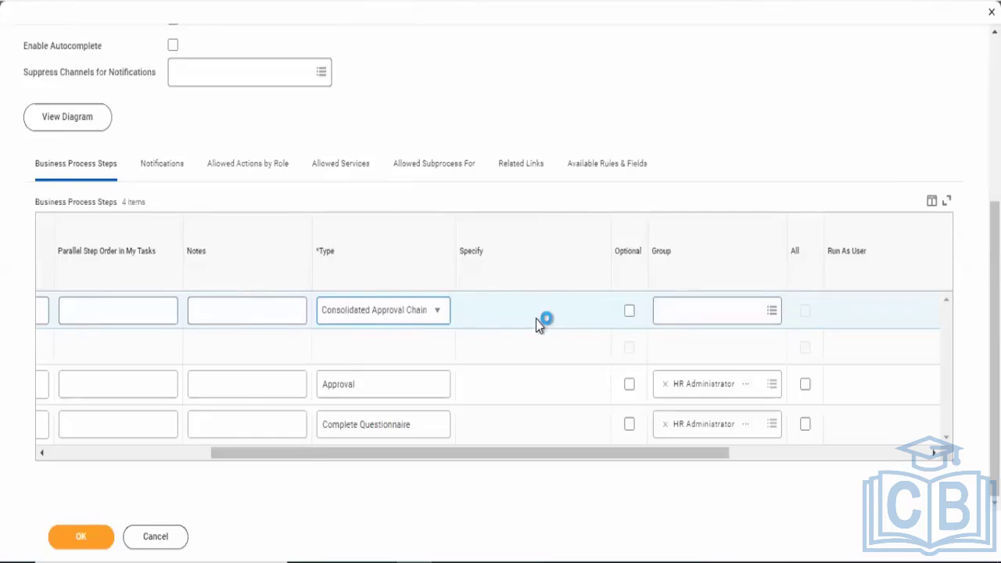
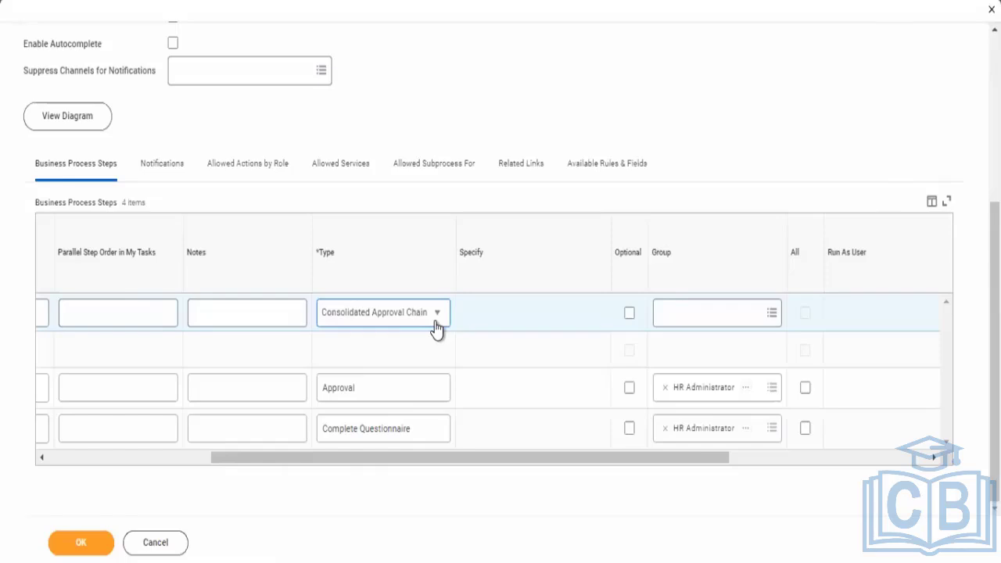
pyautogui.click(435, 316)
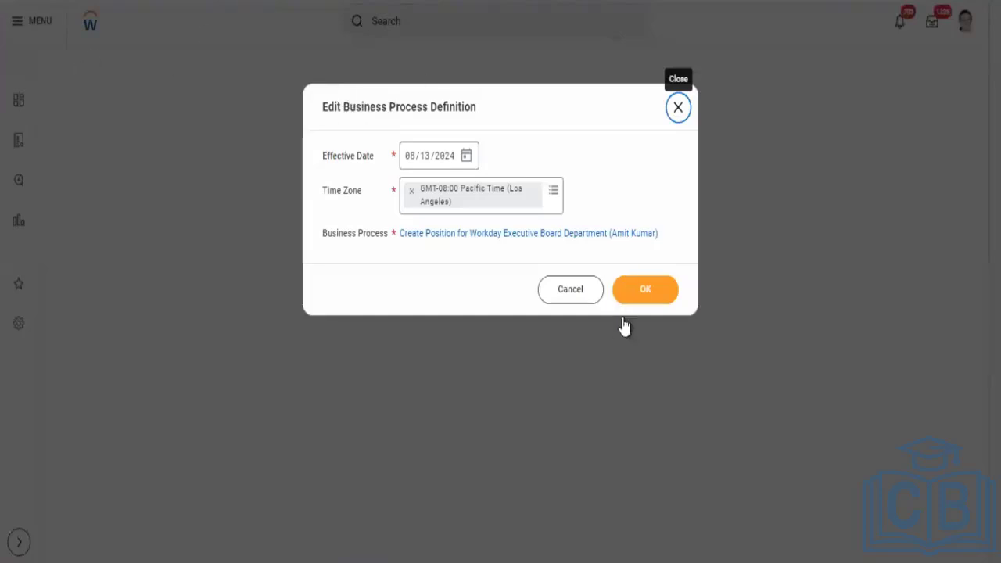
# Open the Create Position definition for editing with effective date 08/13/2024 and add a new business process step.
pyautogui.click(648, 289)
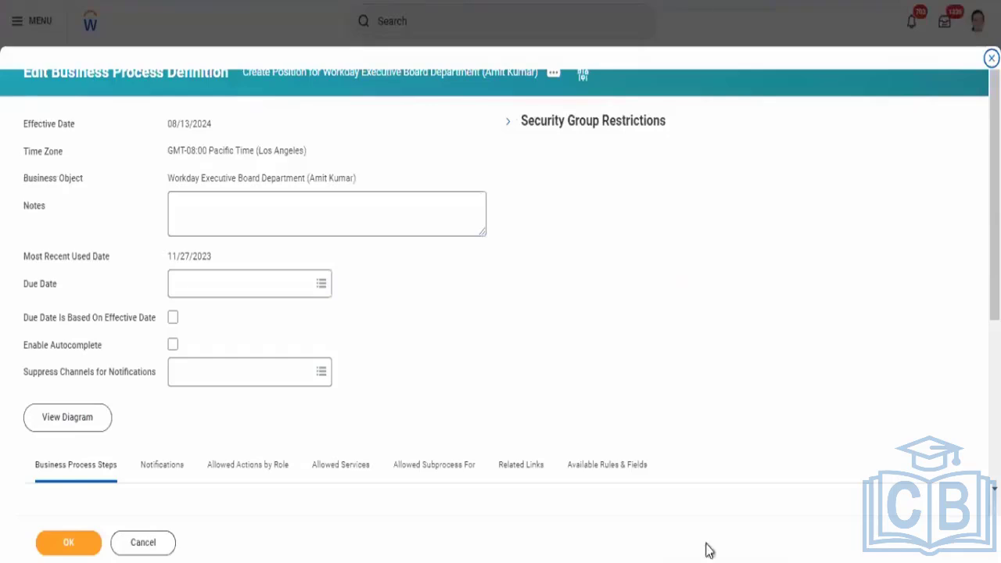
pyautogui.scroll(-3, 501, 282)
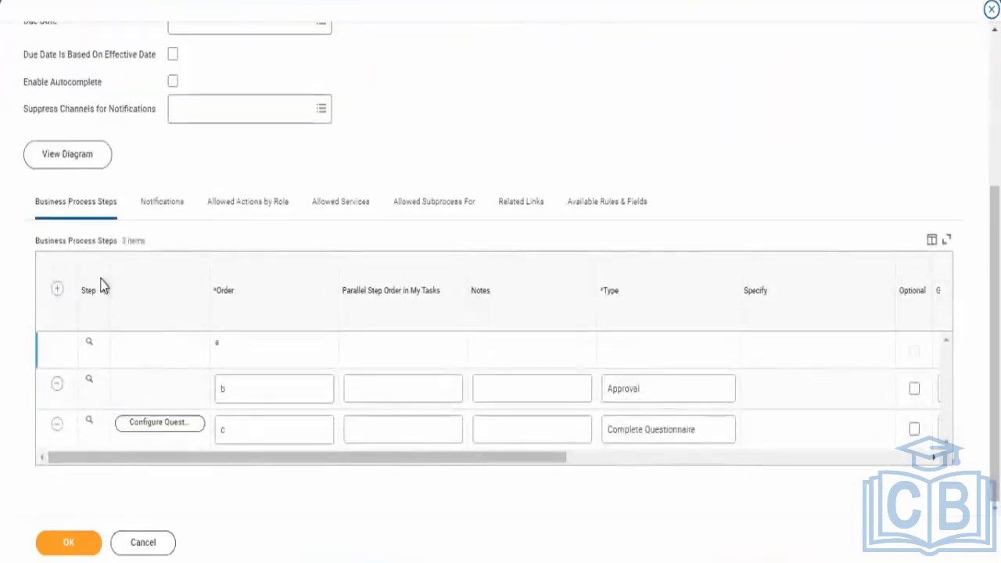
pyautogui.click(57, 291)
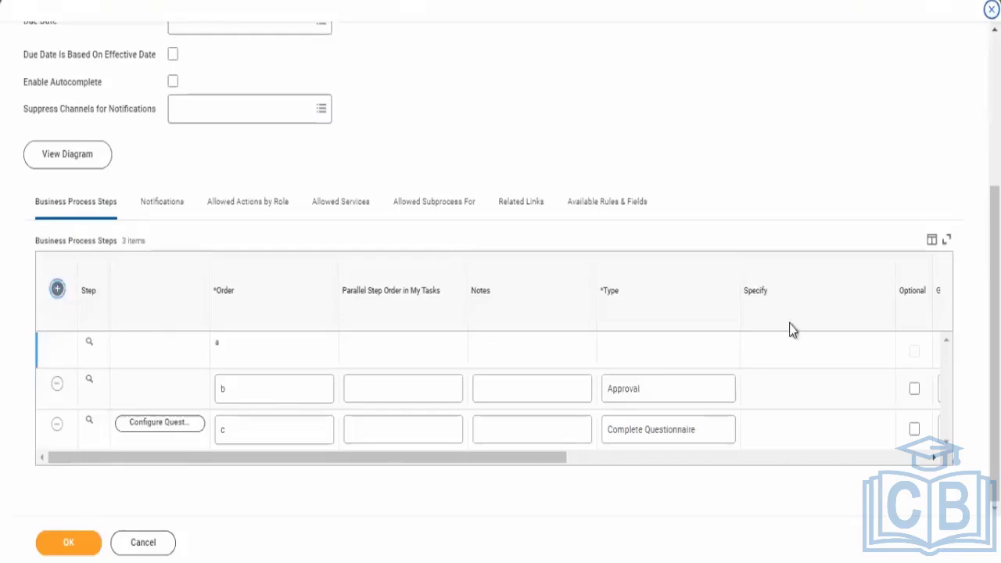
pyautogui.click(646, 353)
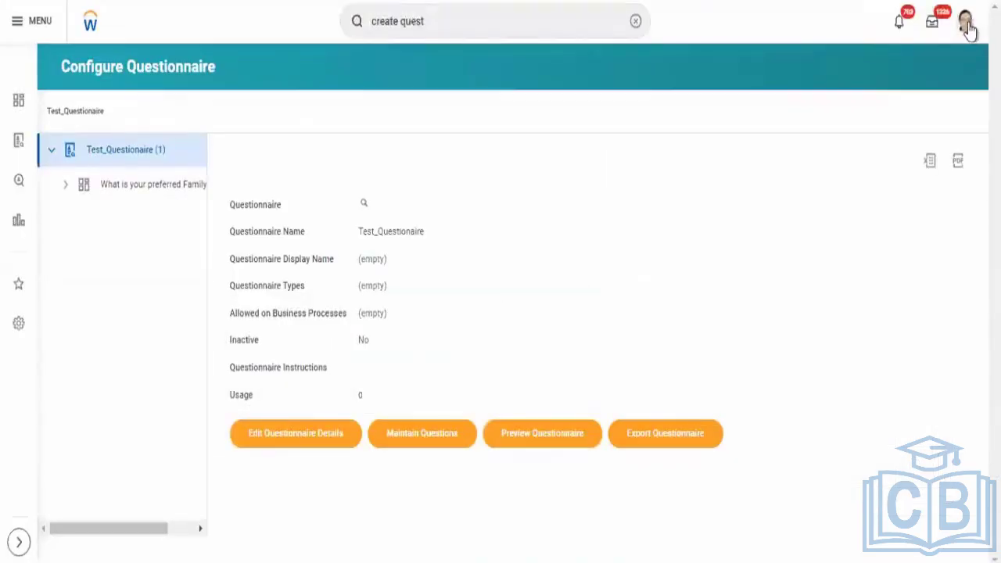
# Open the signed-in worker's full profile and view the Personal section and the Additional Data in the Overview section.
pyautogui.click(966, 25)
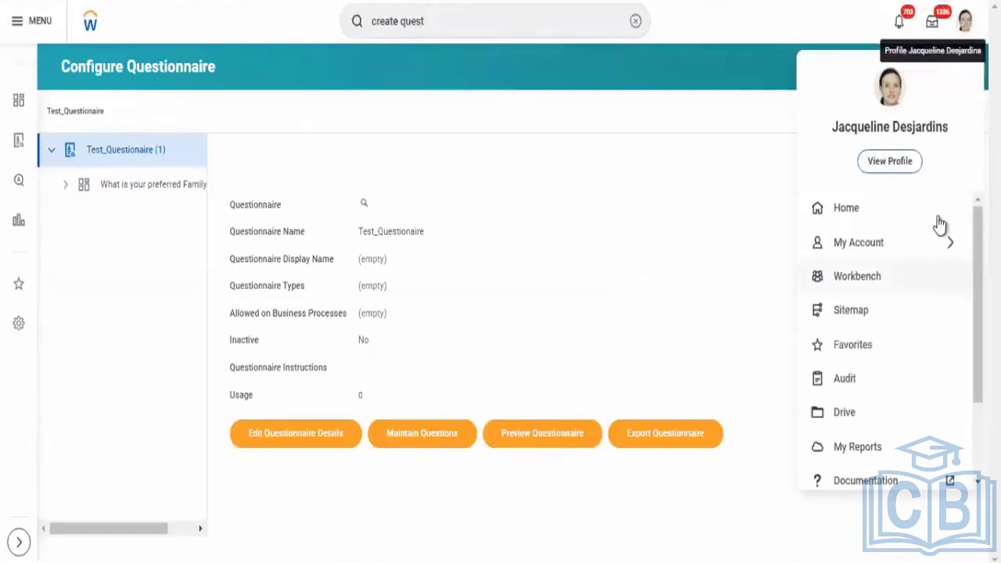
pyautogui.click(905, 165)
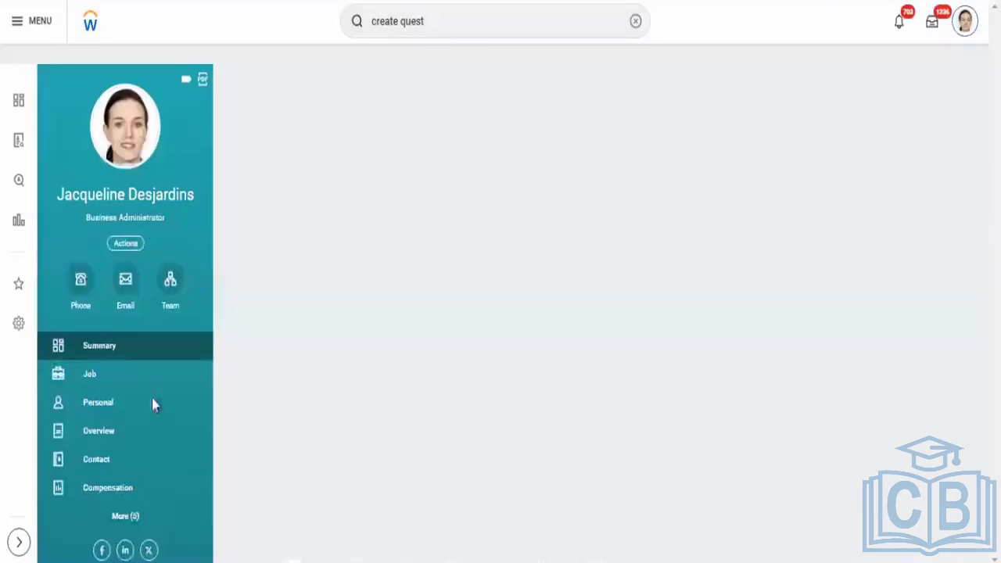
pyautogui.click(131, 518)
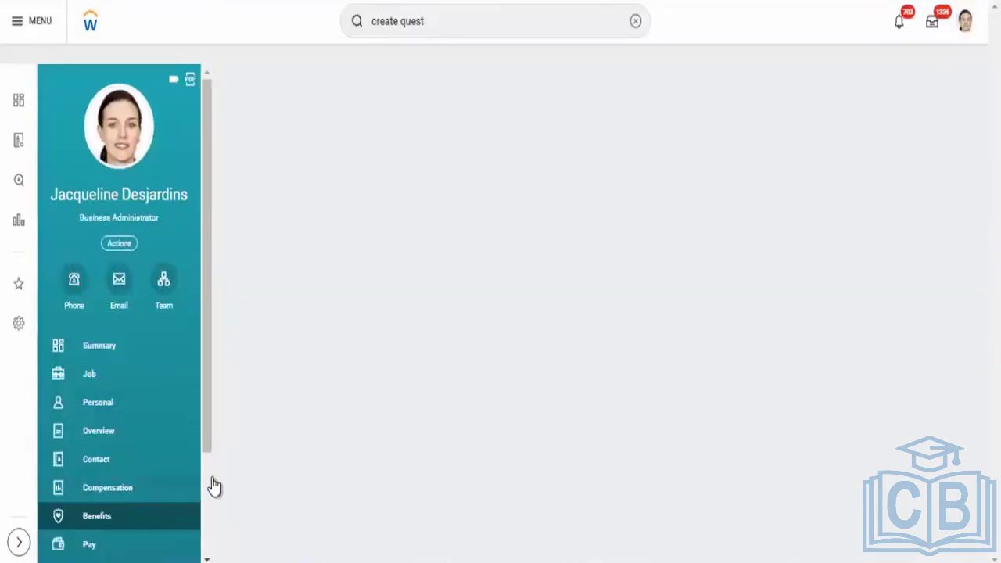
pyautogui.scroll(-3, 206, 464)
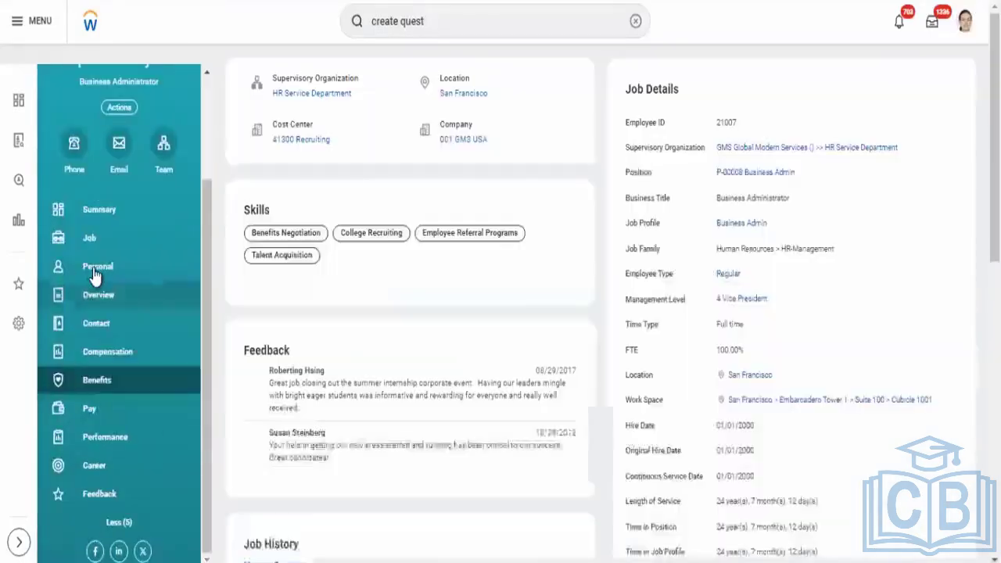
pyautogui.click(95, 272)
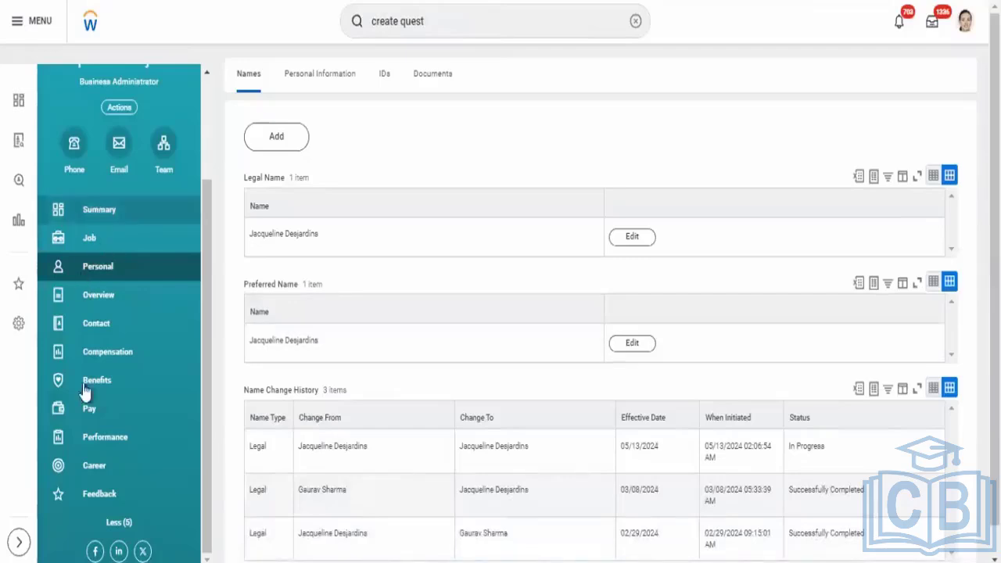
pyautogui.click(88, 309)
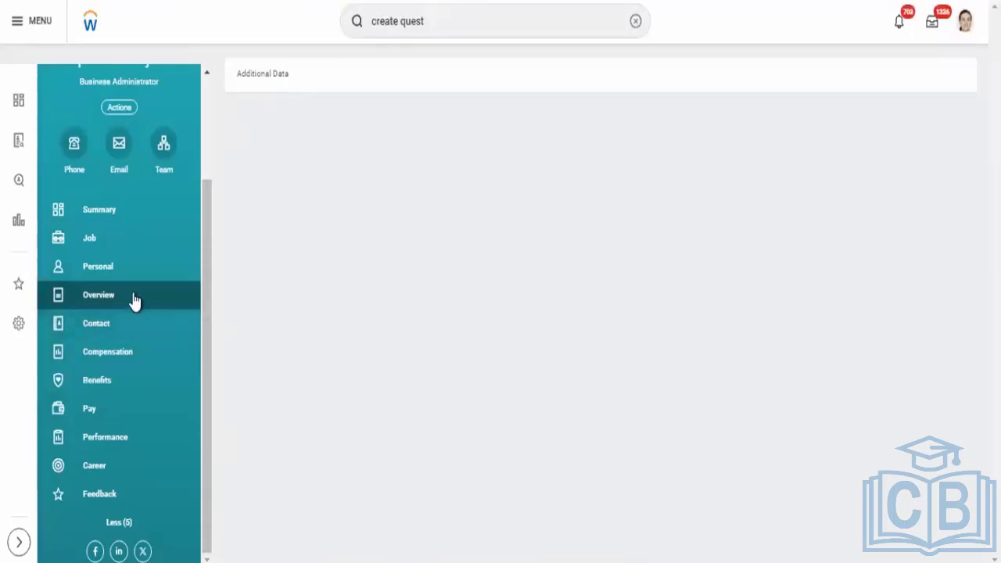
pyautogui.click(250, 83)
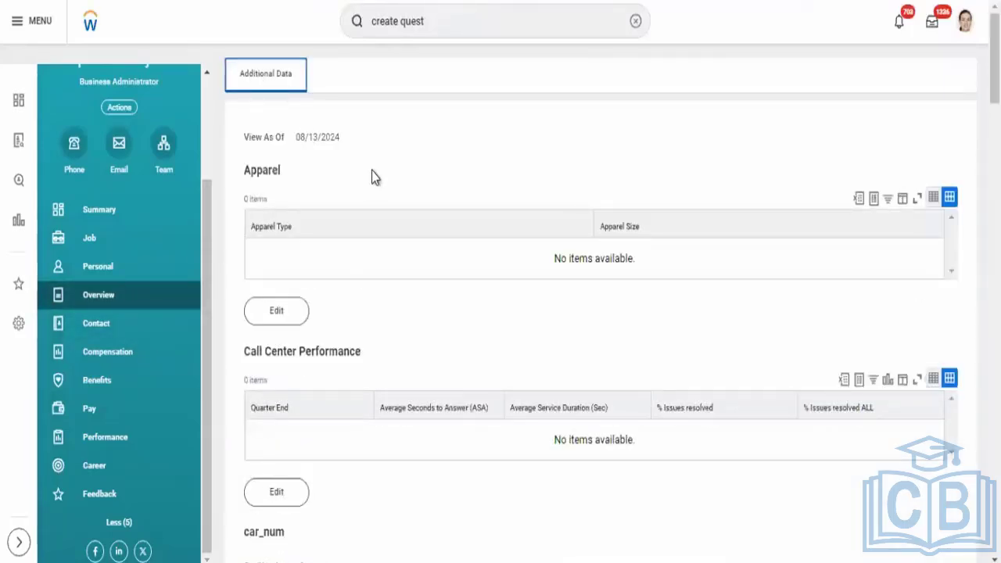
# Examine the worker's additional data sections, from Apparel, Call Center Performance and car_num down to Parking and Shoes Size.
pyautogui.doubleClick(269, 170)
pyautogui.tripleClick(278, 351)
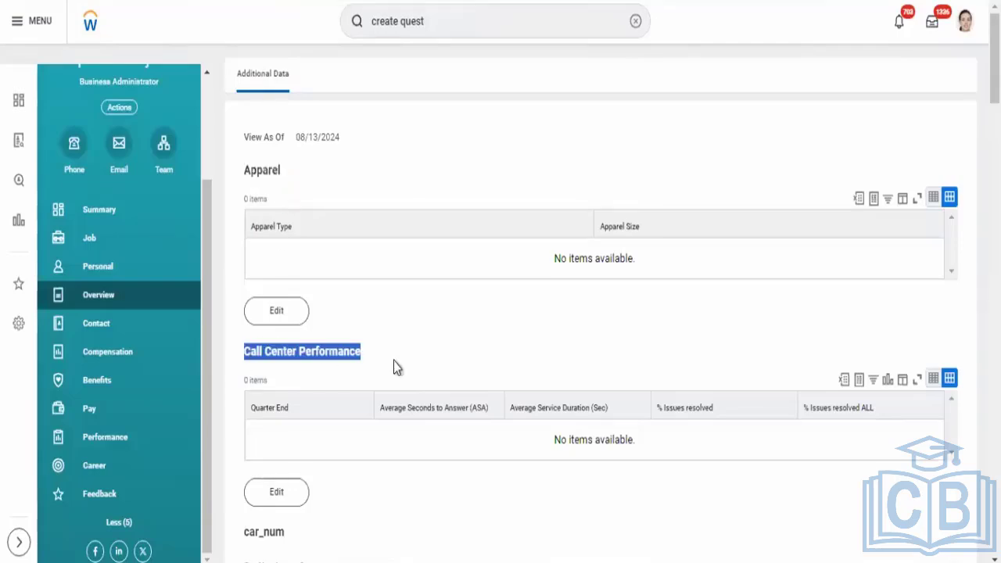
pyautogui.scroll(-3, 347, 339)
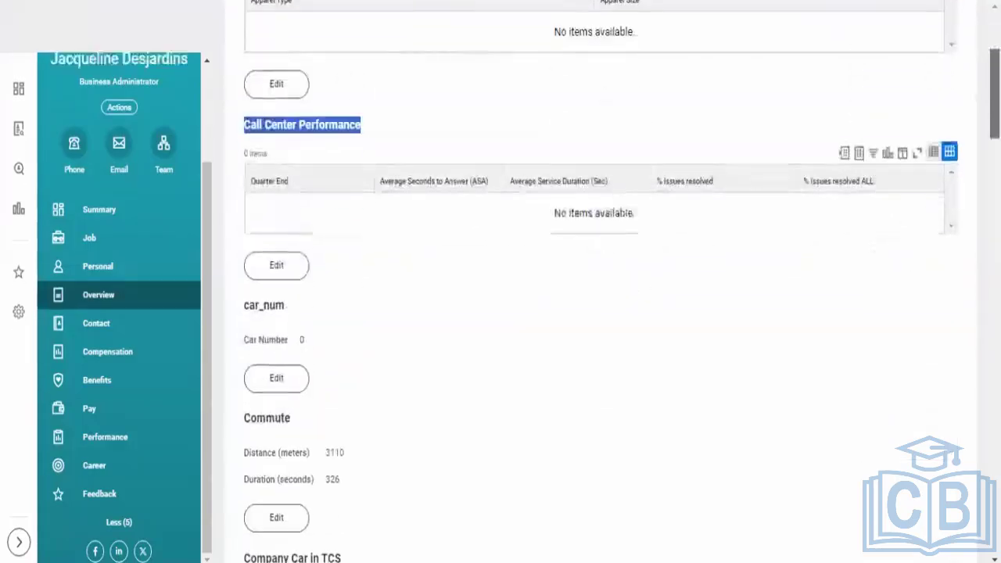
pyautogui.moveTo(250, 318); pyautogui.dragTo(338, 338)
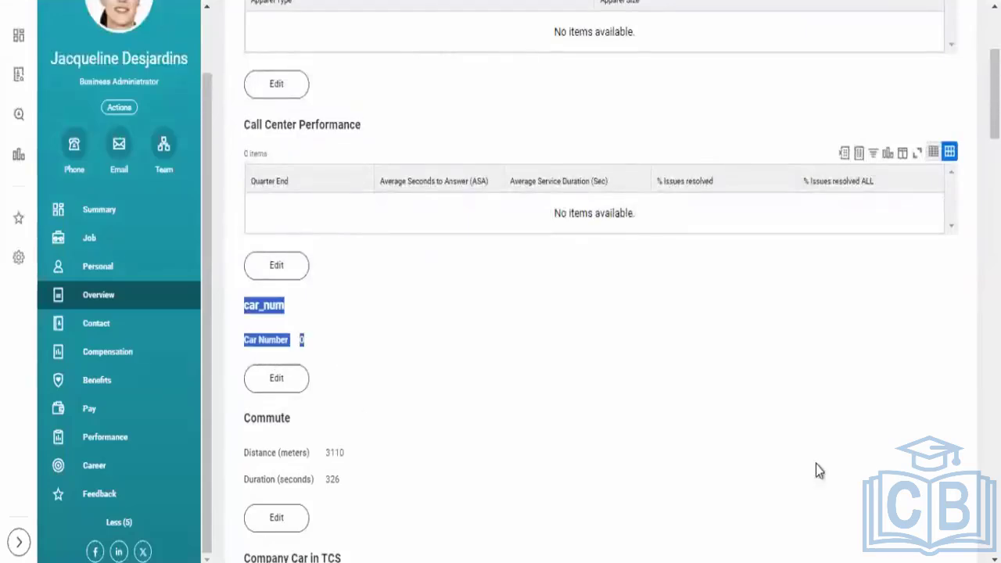
pyautogui.scroll(-5, 818, 470)
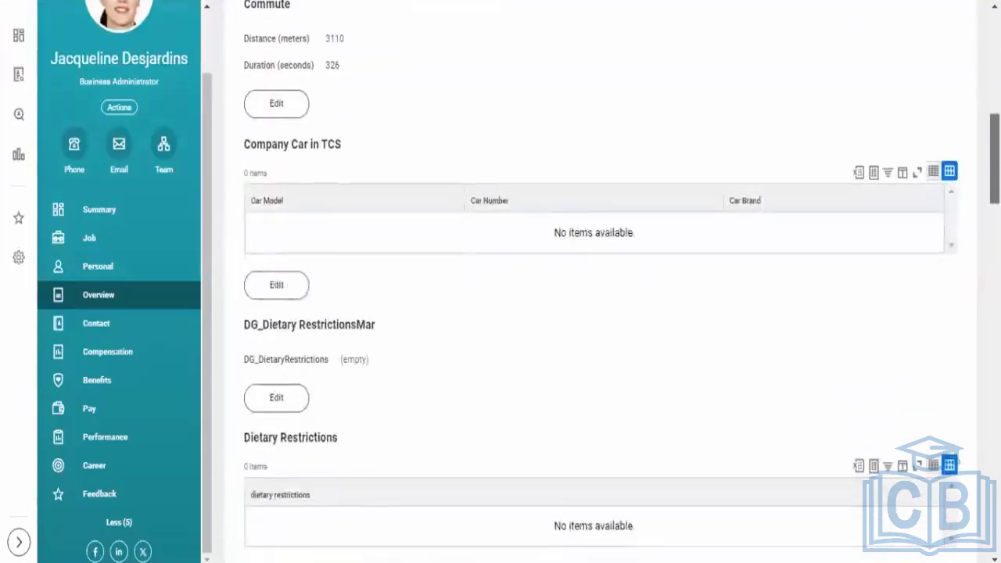
pyautogui.scroll(-15, 603, 313)
pyautogui.scroll(-15, 602, 313)
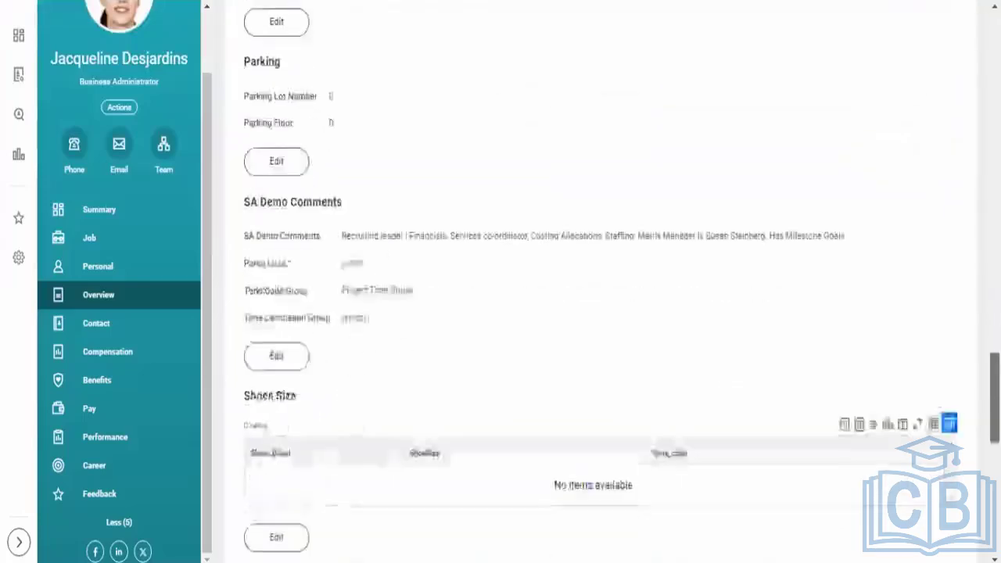
pyautogui.scroll(20, 603, 313)
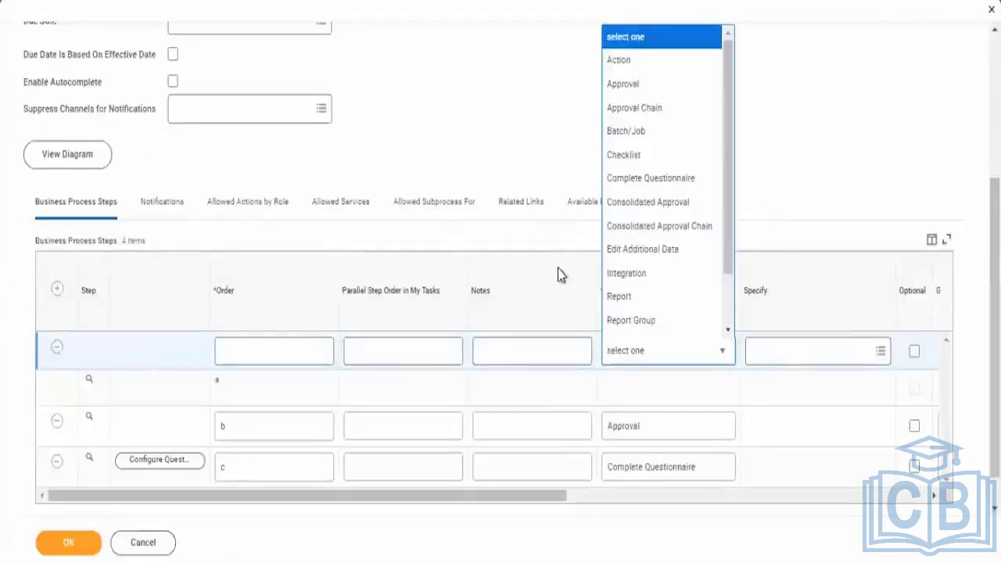
# Set the new step's type to Edit Additional Data and check its Specify, Group and Due Date columns.
pyautogui.click(638, 251)
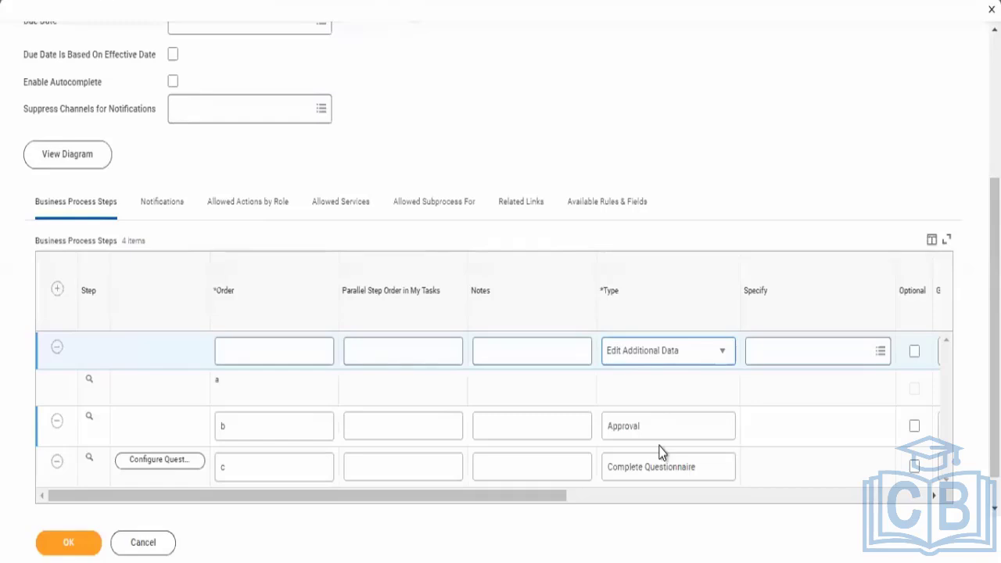
pyautogui.click(628, 499)
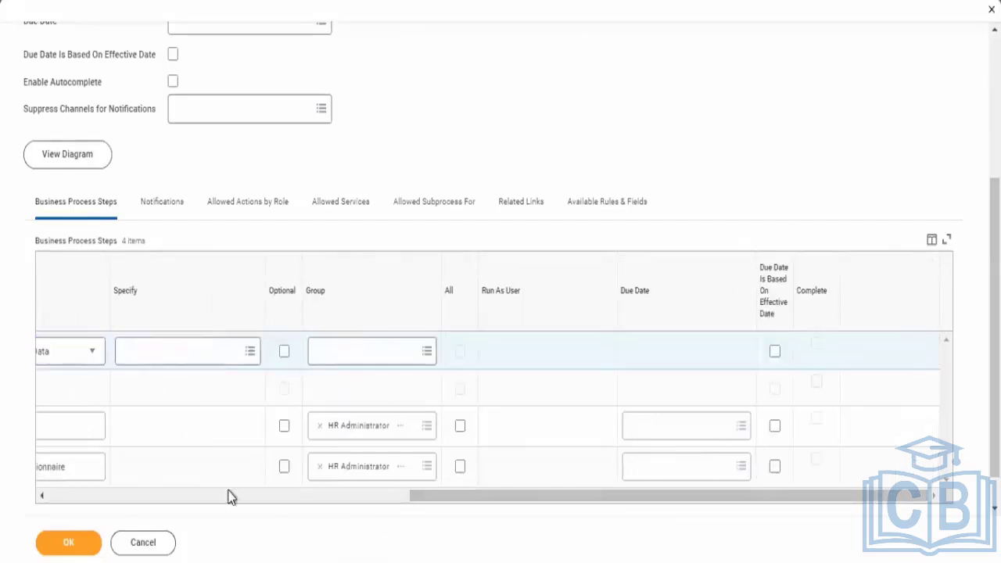
pyautogui.click(358, 501)
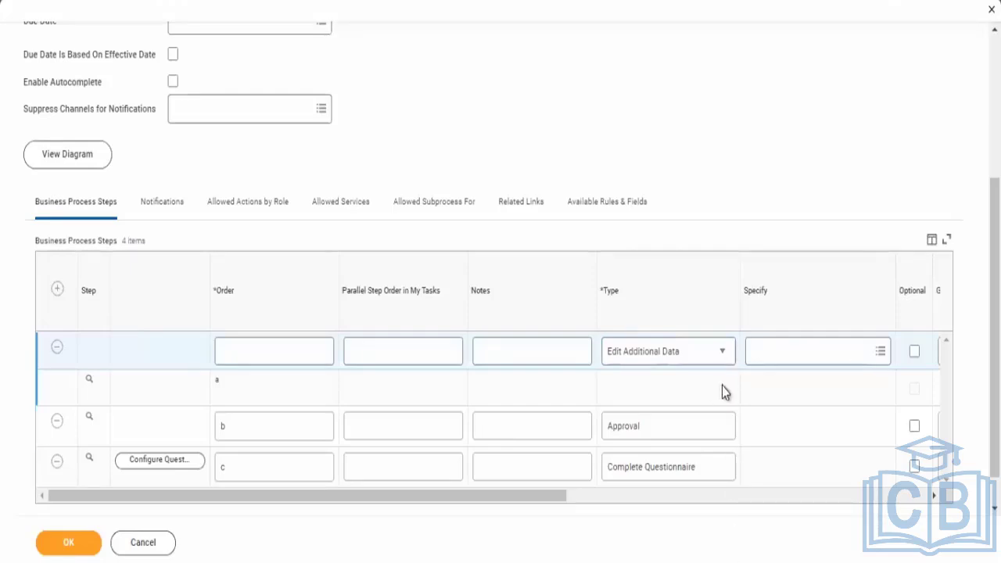
# Set the new step's type to Integration and its order to d, and save the business process definition.
pyautogui.click(678, 368)
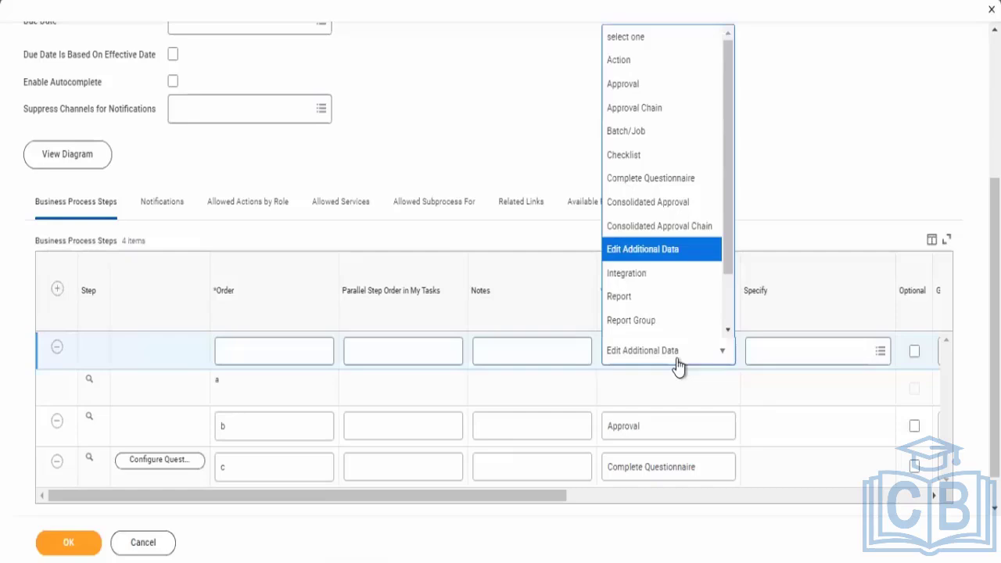
pyautogui.click(627, 279)
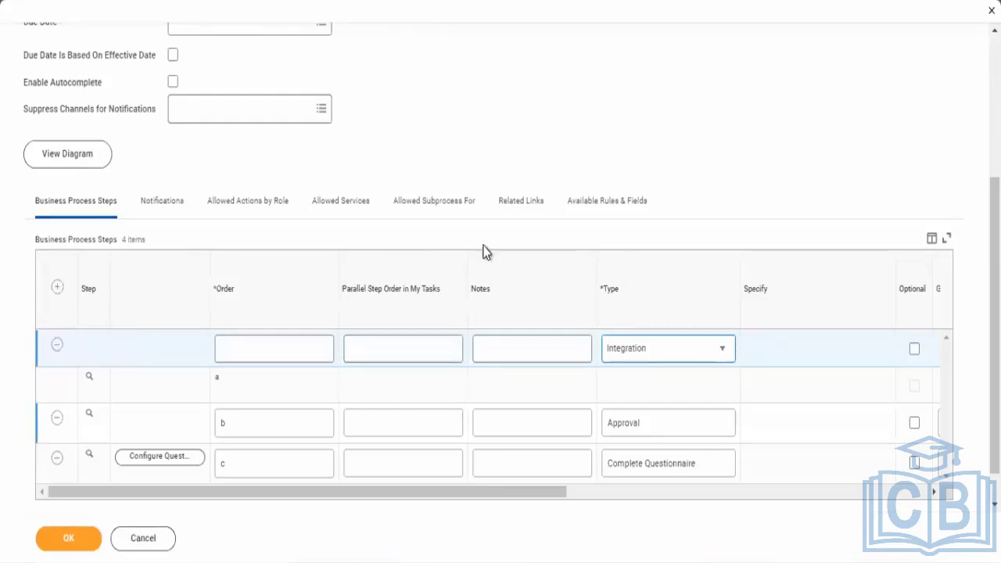
pyautogui.click(297, 351)
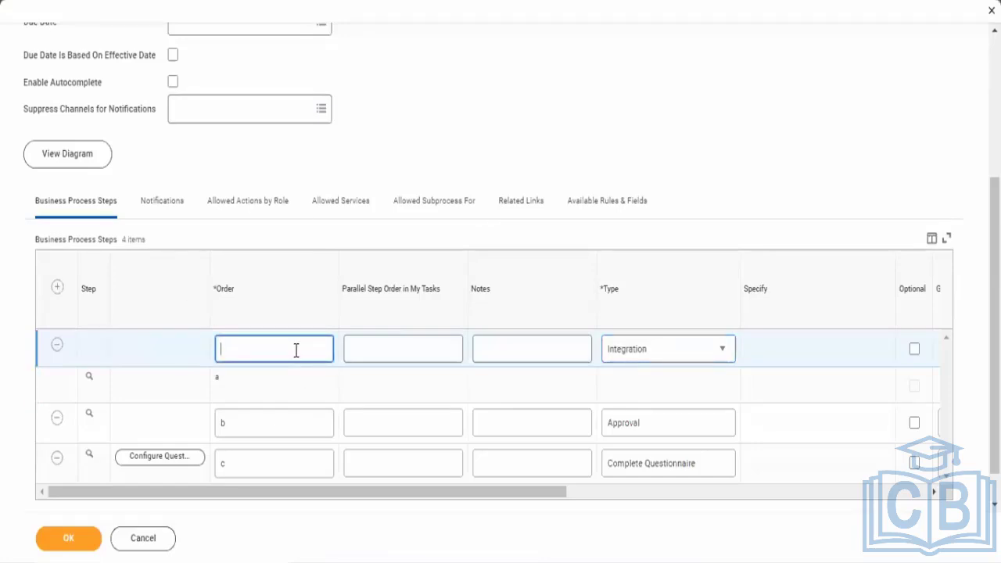
pyautogui.write('d')
pyautogui.moveTo(545, 501); pyautogui.dragTo(404, 532)
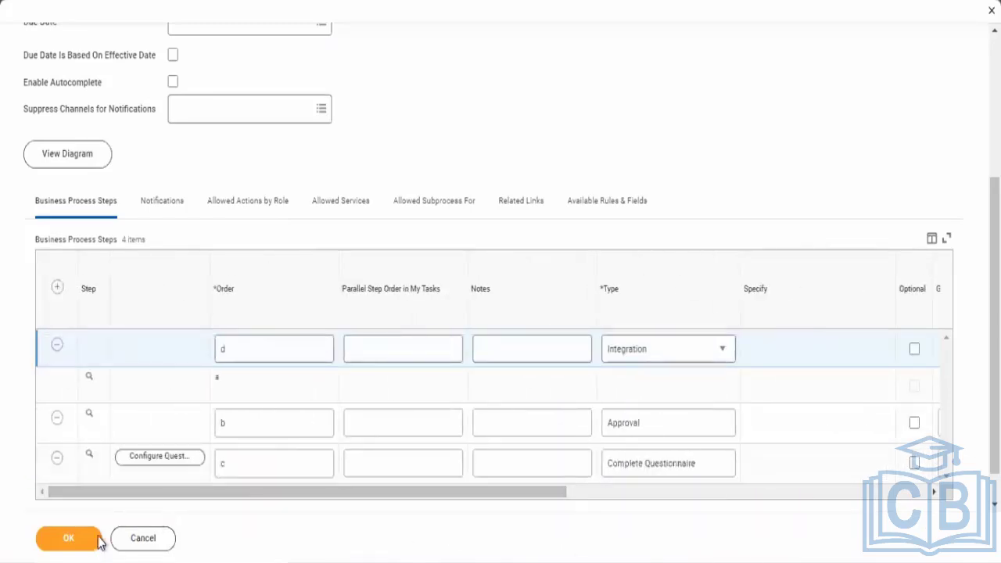
pyautogui.click(75, 547)
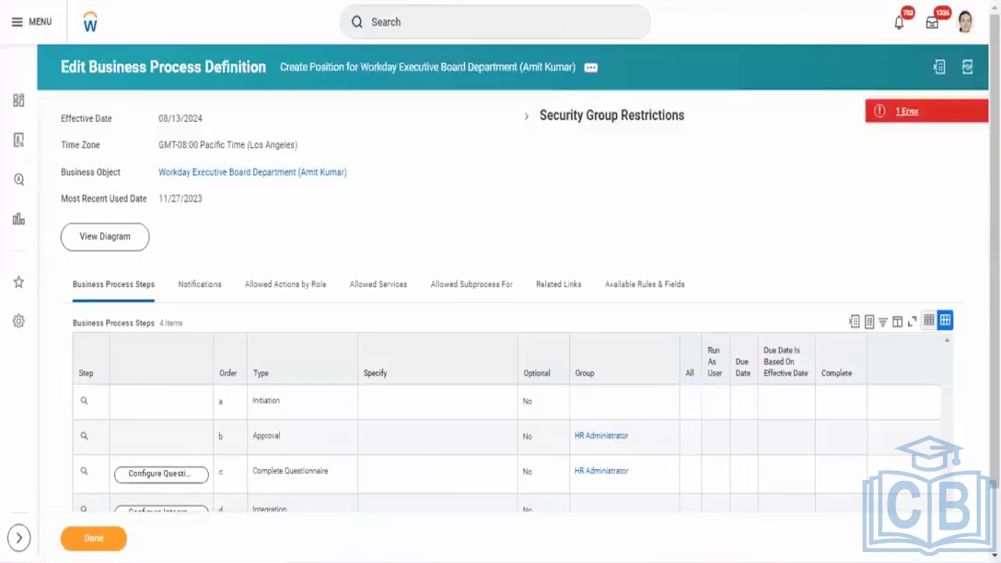
pyautogui.scroll(-1, 501, 313)
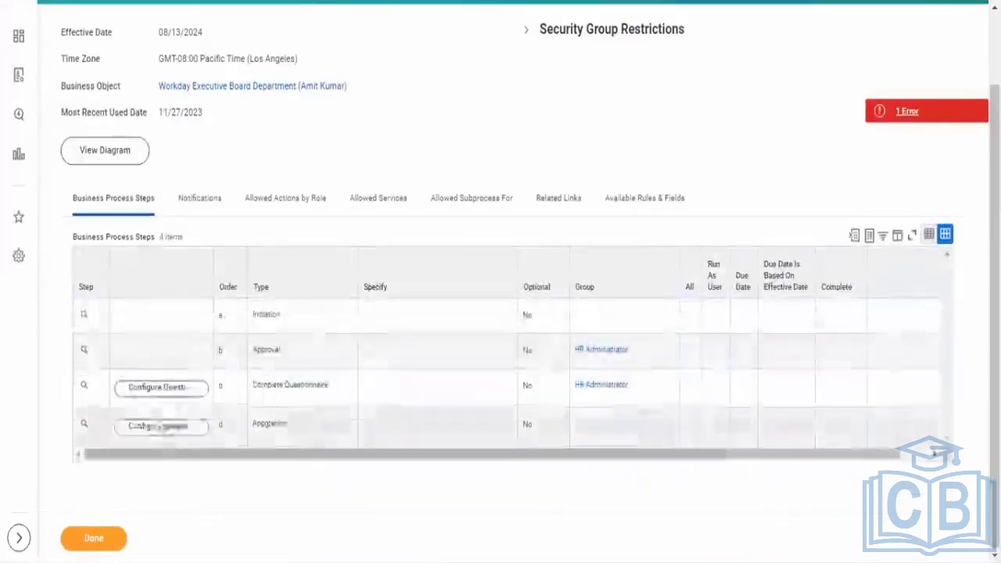
# Configure the Integration step d to use the worker integration, keeping worker as its static request name.
pyautogui.click(154, 428)
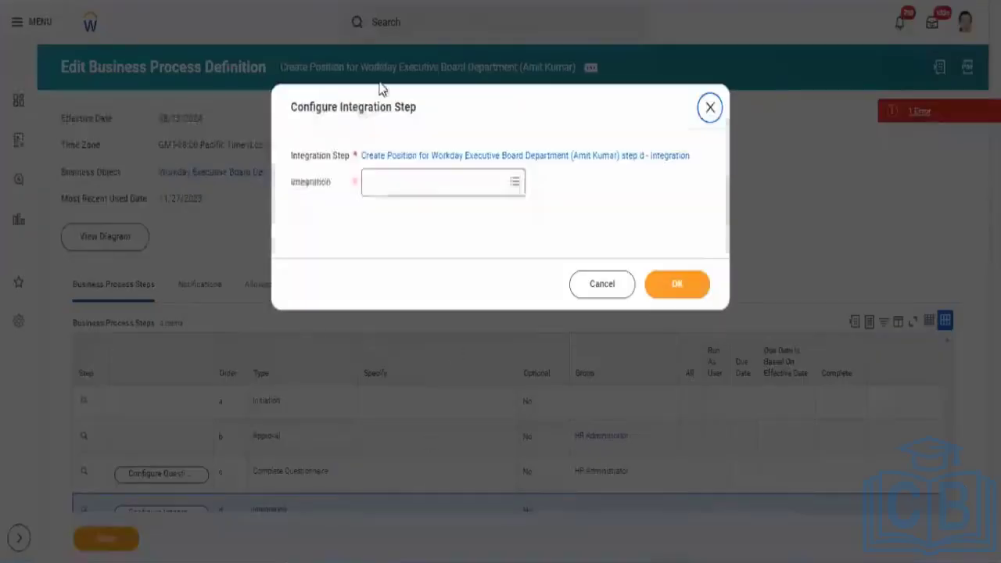
pyautogui.click(415, 192)
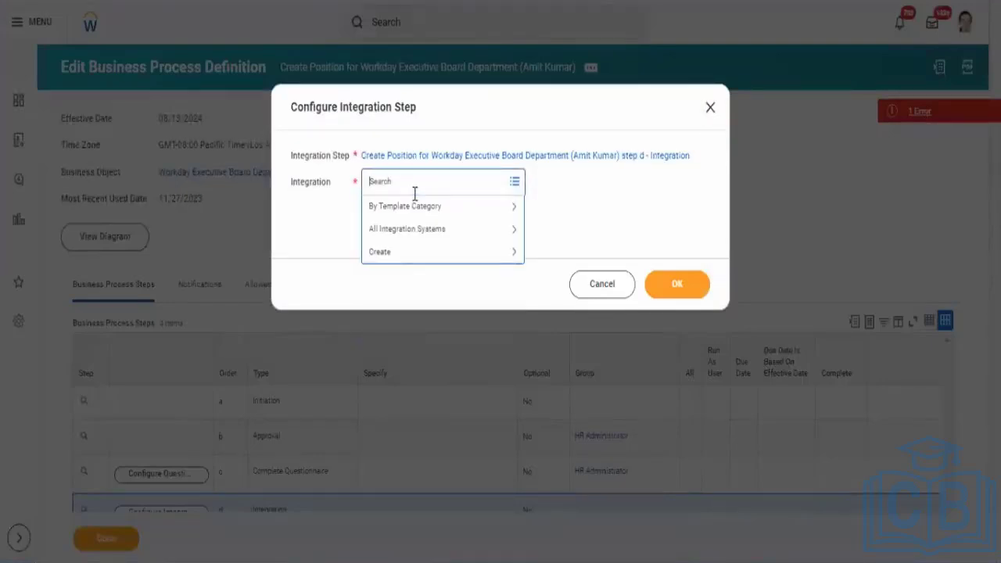
pyautogui.write('worker')
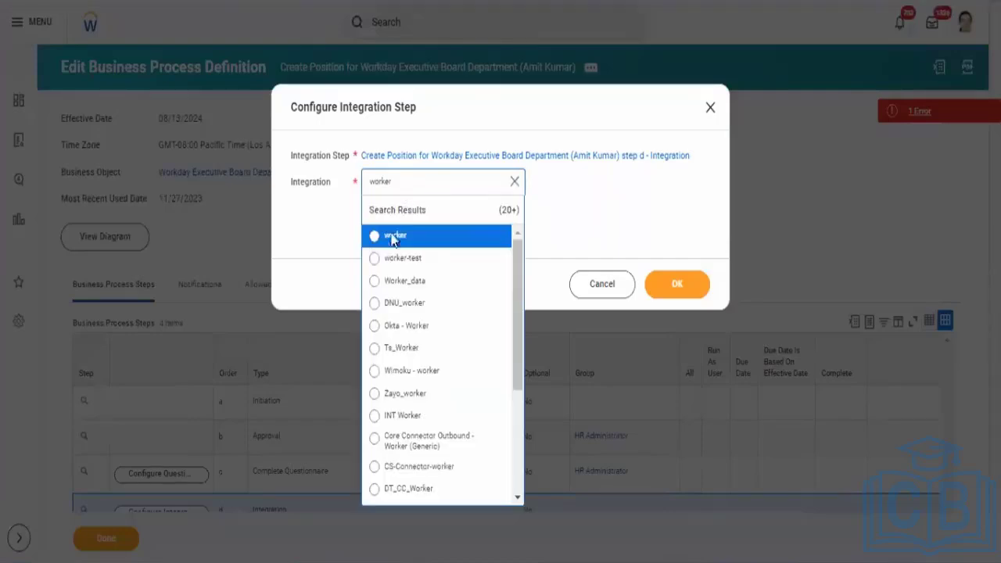
pyautogui.click(393, 238)
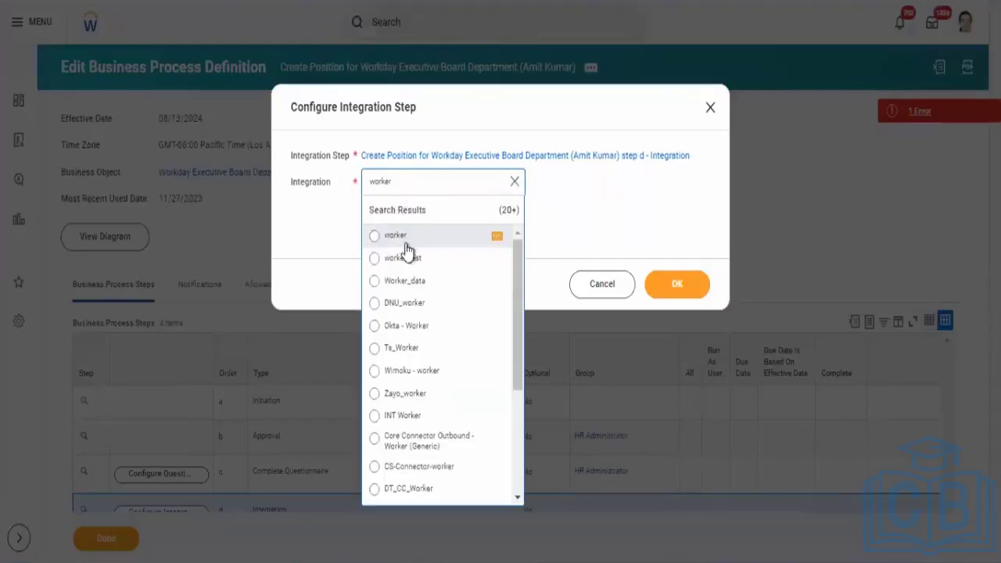
pyautogui.click(693, 287)
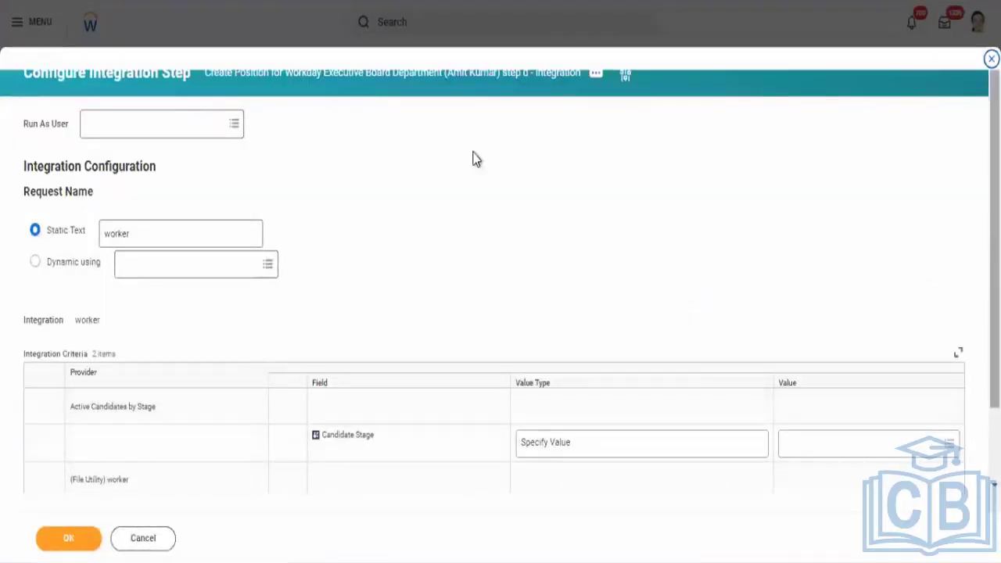
pyautogui.click(61, 539)
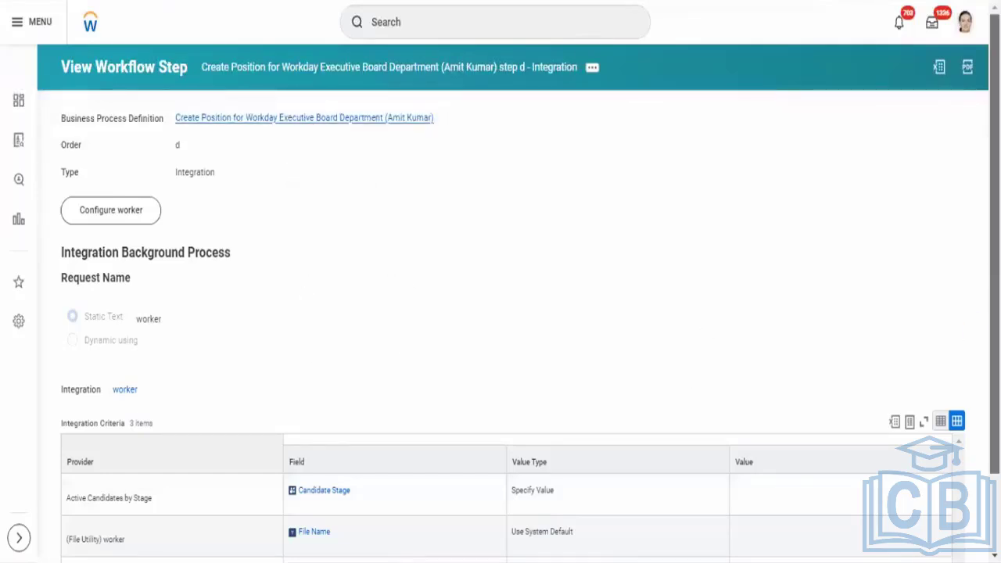
# Return to the Create Position definition and review the Initiation and Complete Questionnaire steps in its step list.
pyautogui.scroll(-1, 501, 313)
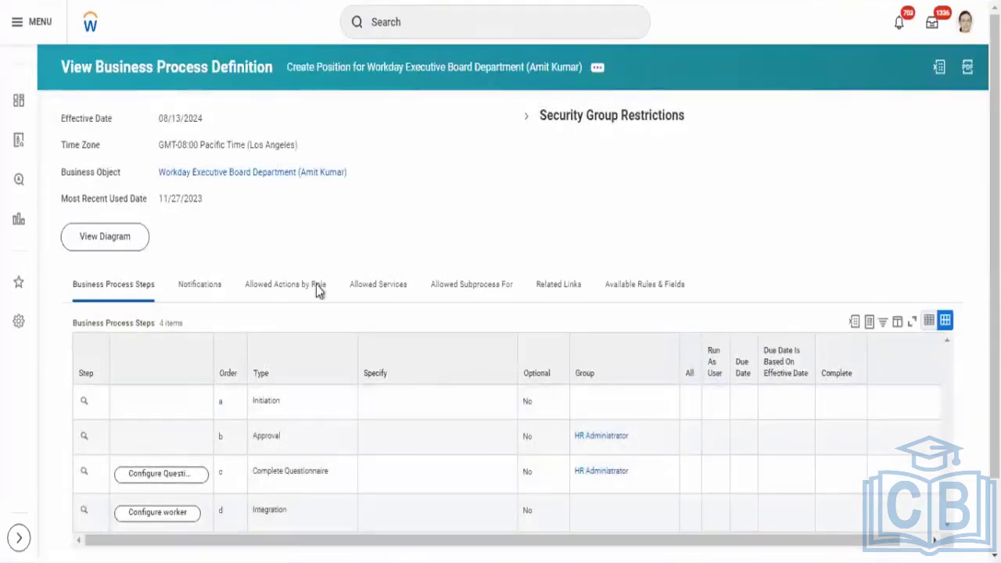
pyautogui.doubleClick(368, 416)
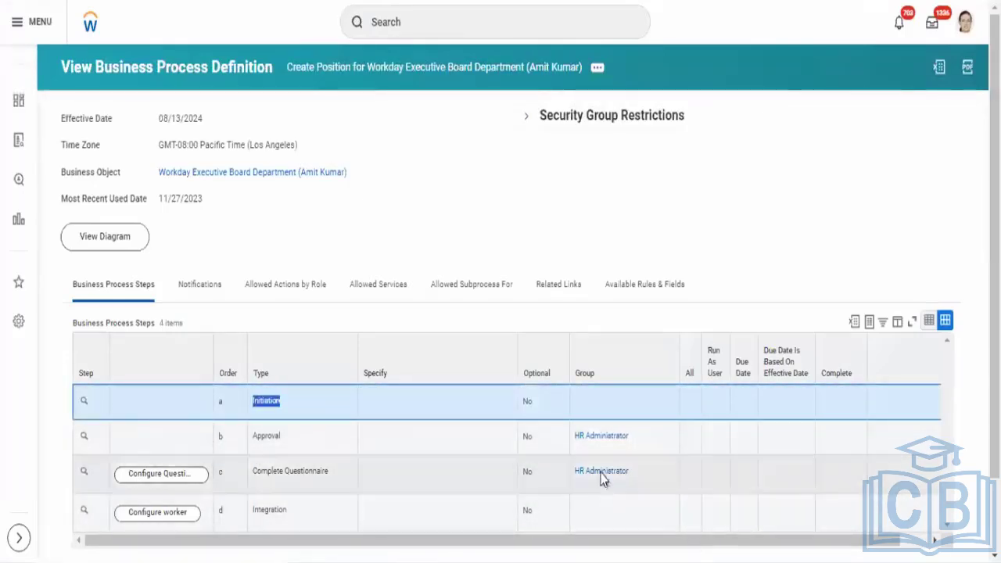
pyautogui.click(659, 486)
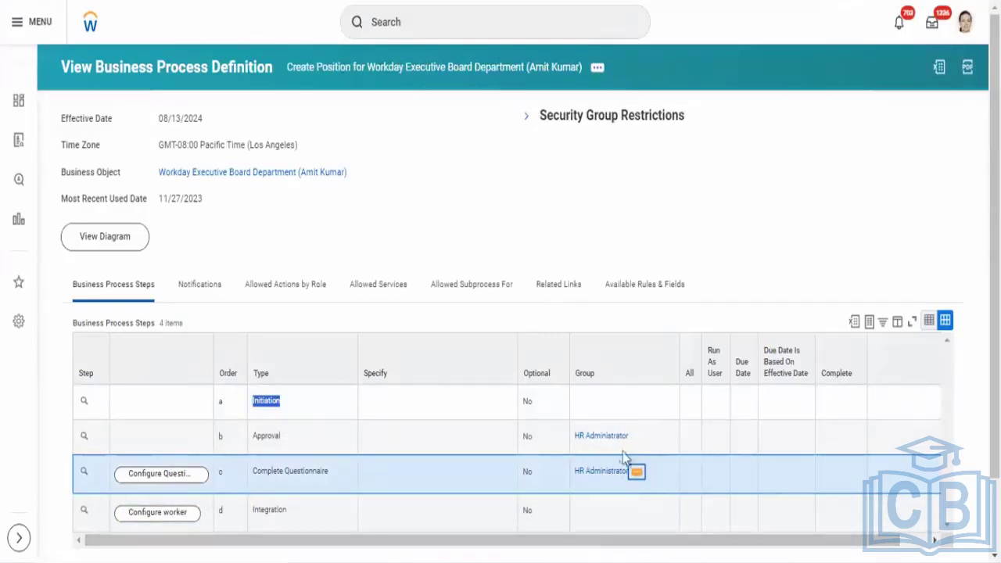
# Set a user account as Run As User for the worker integration in step d and save the configuration.
pyautogui.click(158, 515)
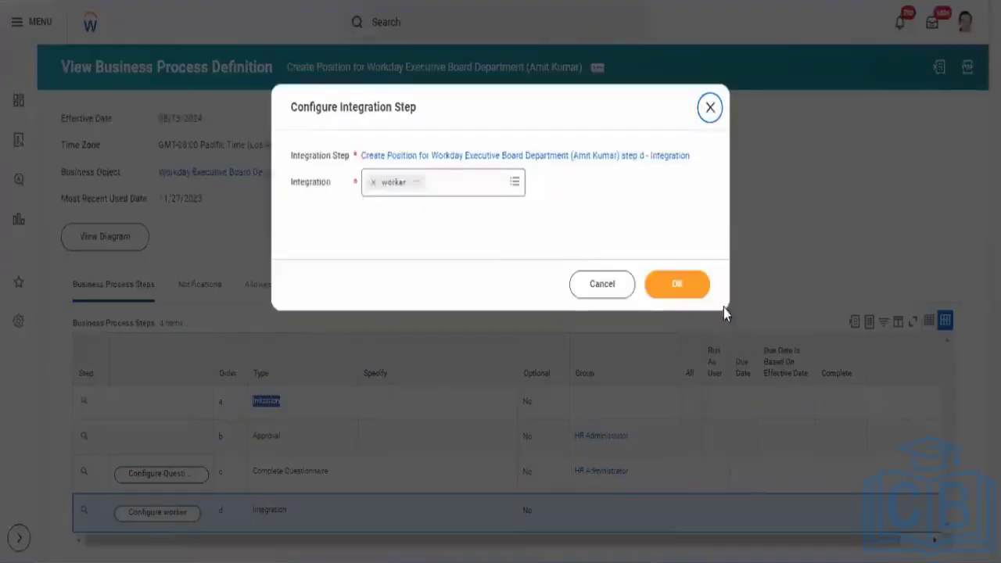
pyautogui.click(662, 285)
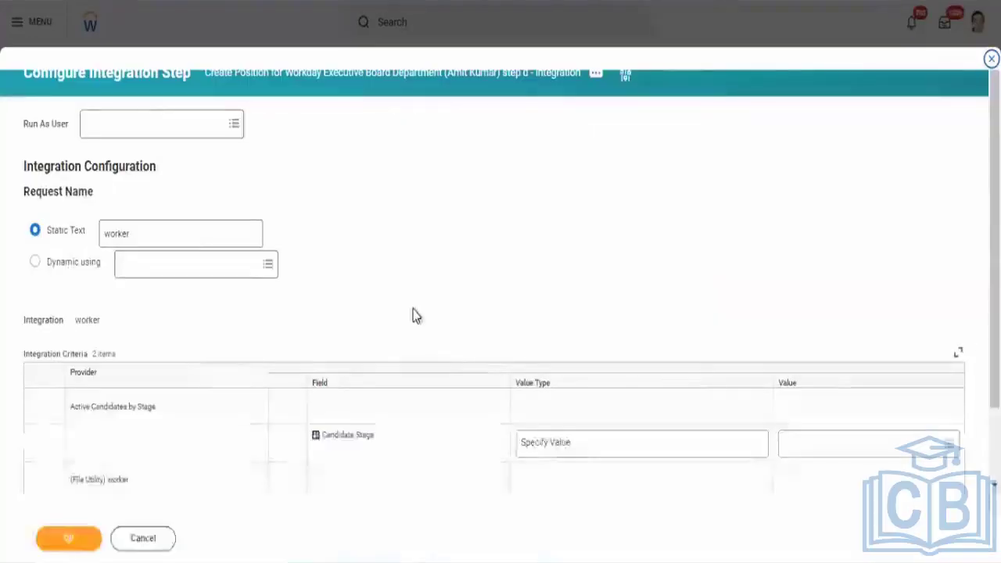
pyautogui.click(141, 119)
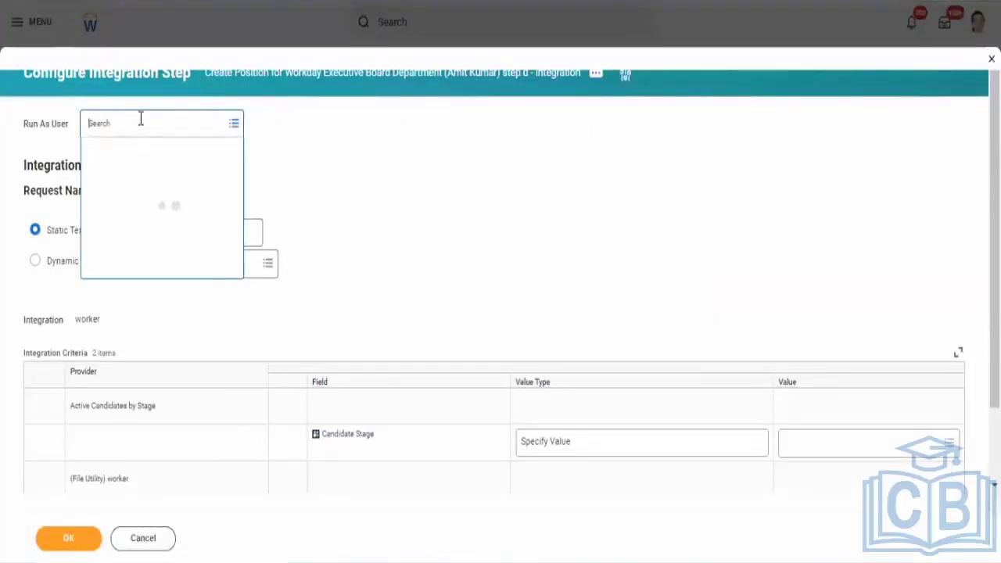
pyautogui.write('j')
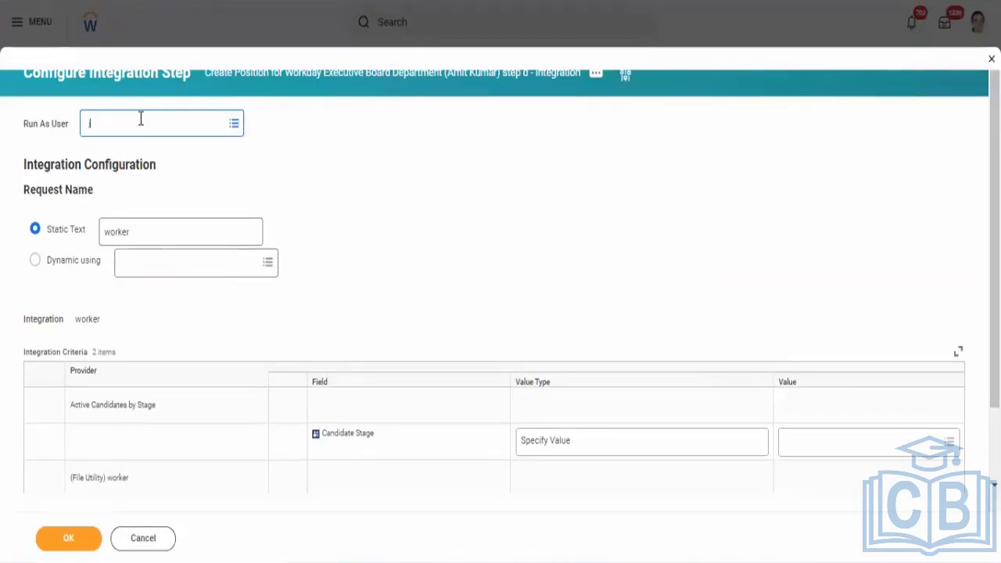
pyautogui.write('aco')
pyautogui.write('u')
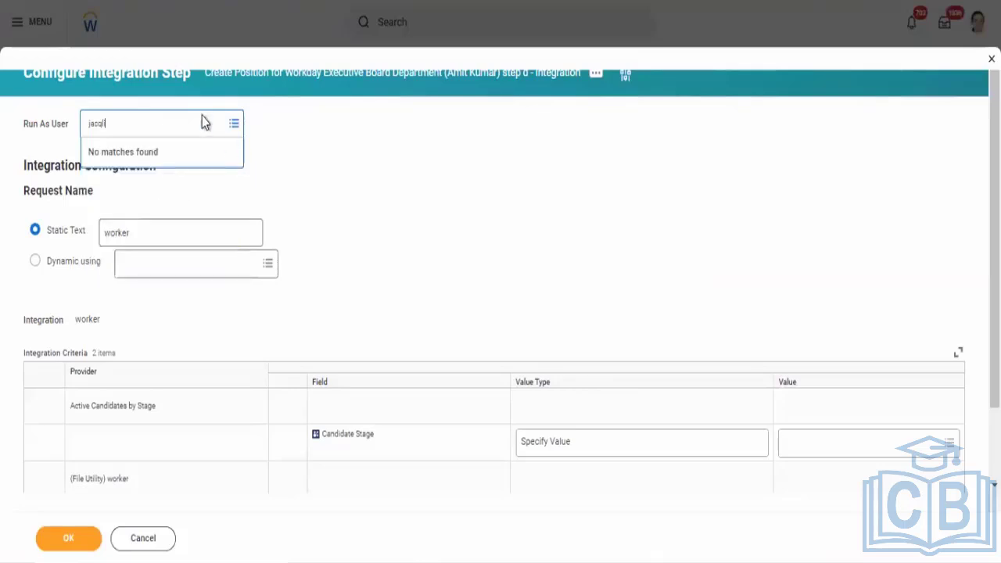
pyautogui.hotkey('ctrl', 'a')
pyautogui.click(173, 112)
pyautogui.press('Return')
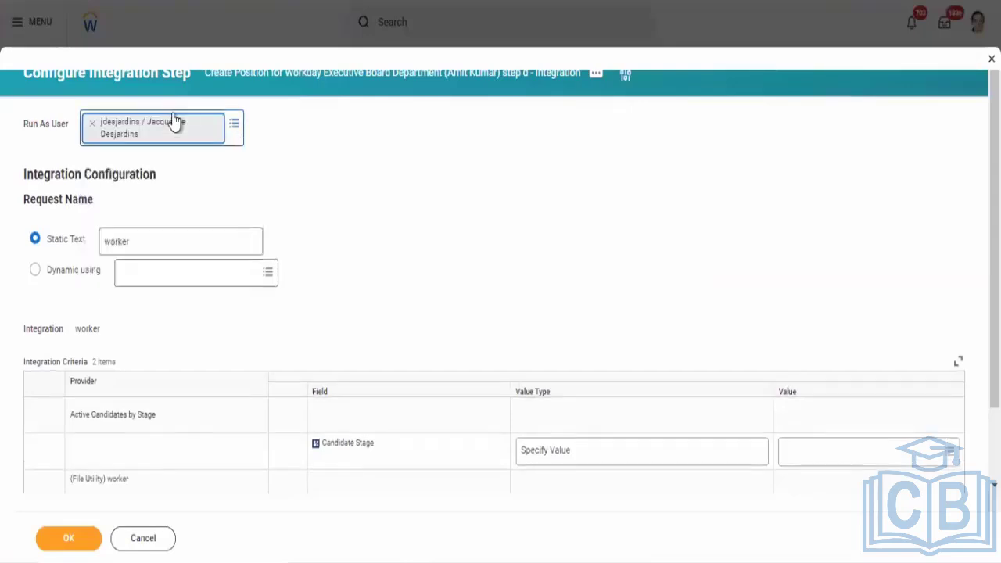
pyautogui.click(61, 548)
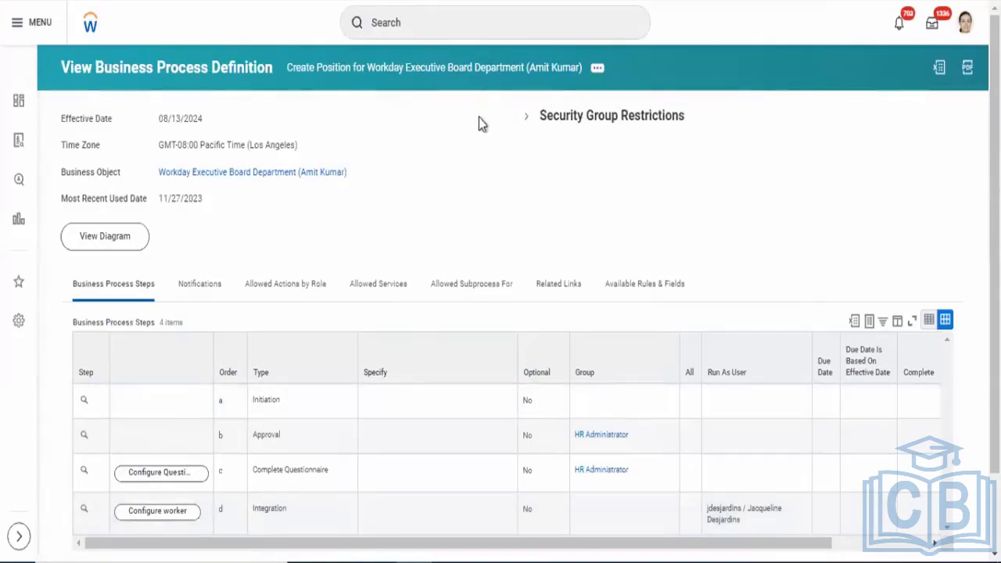
# Open the Create Position business process definition for editing with the effective date 08/13/2024.
pyautogui.click(597, 71)
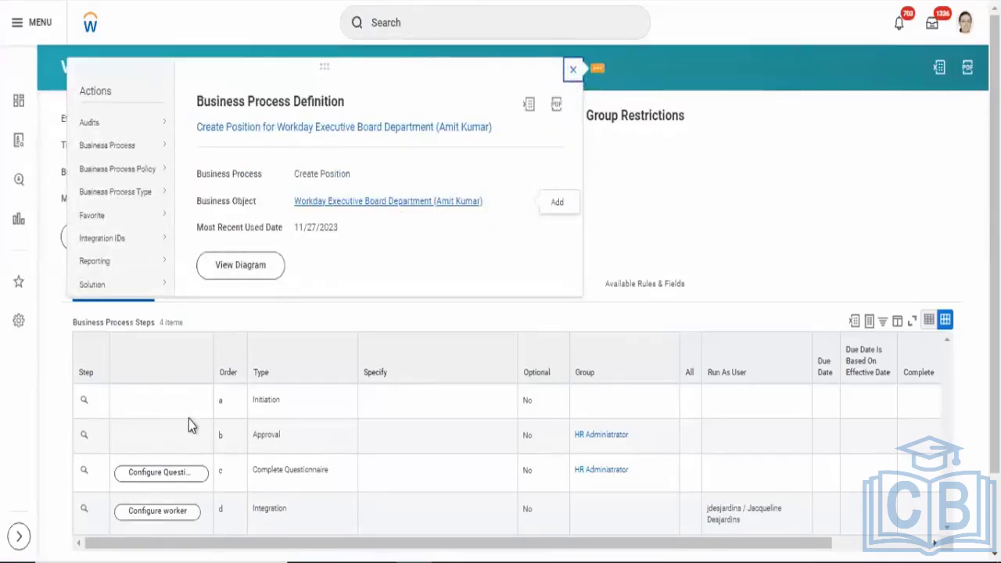
pyautogui.moveTo(124, 152)
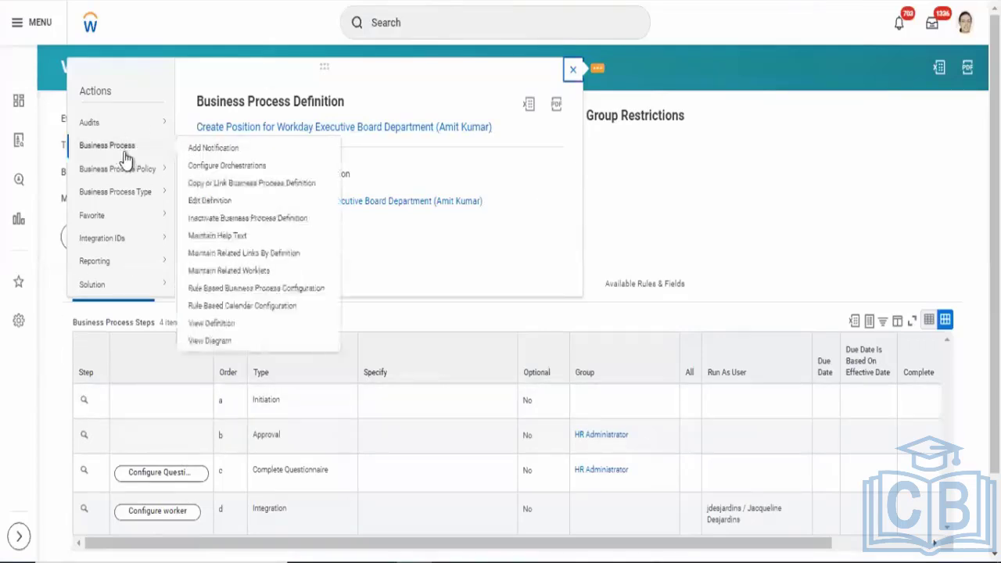
pyautogui.click(211, 200)
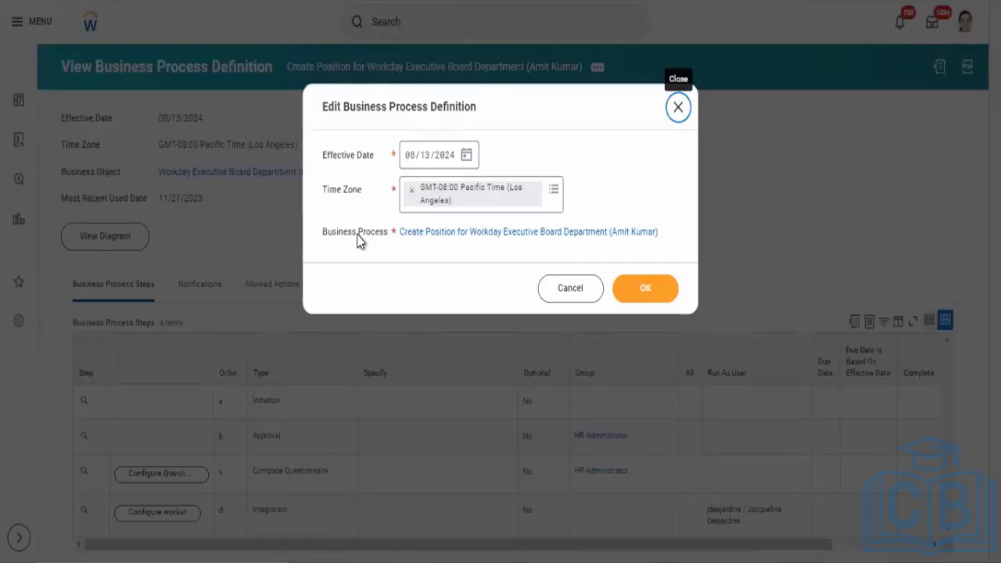
pyautogui.click(647, 296)
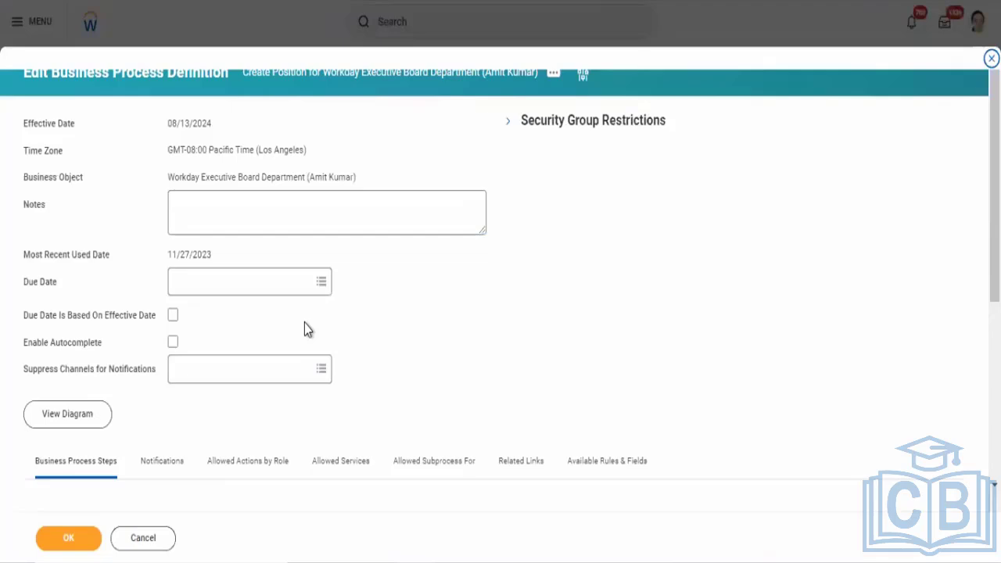
# Add a new business process step with order e and type Report.
pyautogui.scroll(-3, 968, 265)
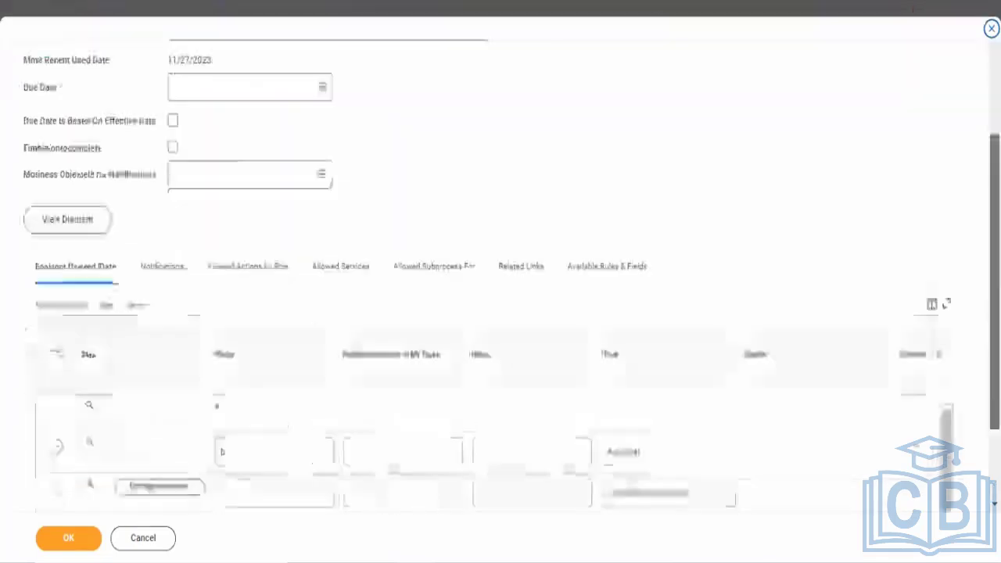
pyautogui.scroll(-2, 242, 279)
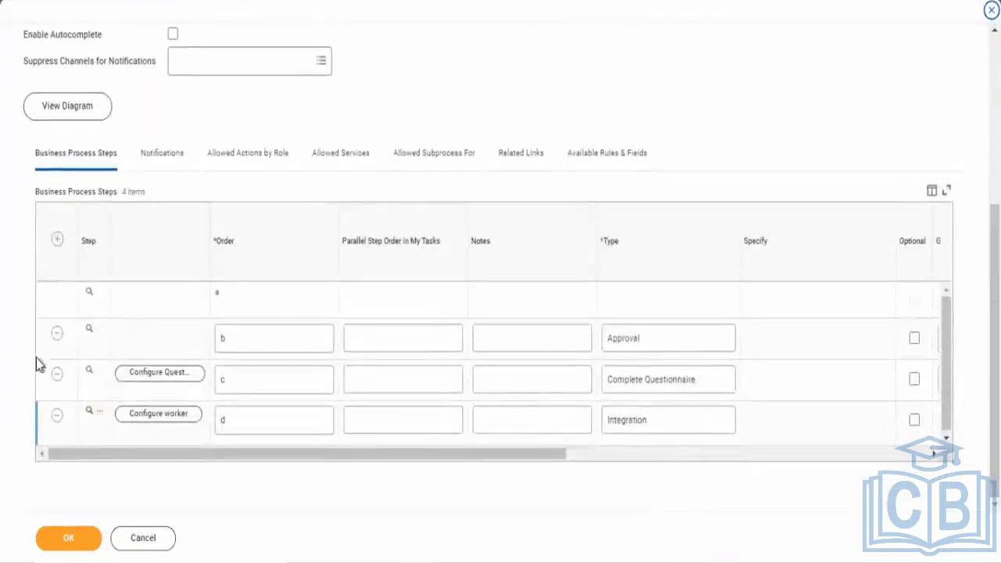
pyautogui.click(57, 238)
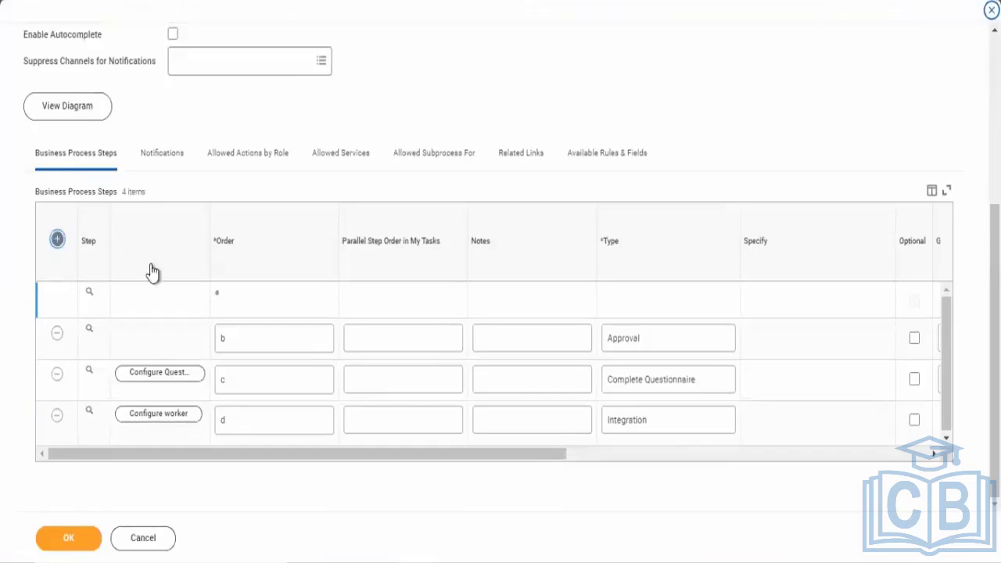
pyautogui.click(282, 443)
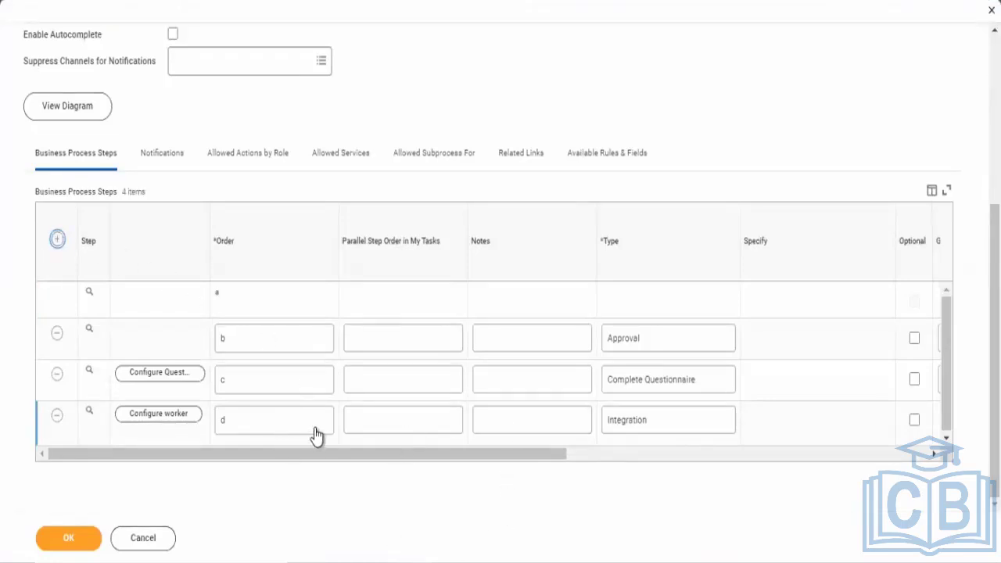
pyautogui.click(291, 288)
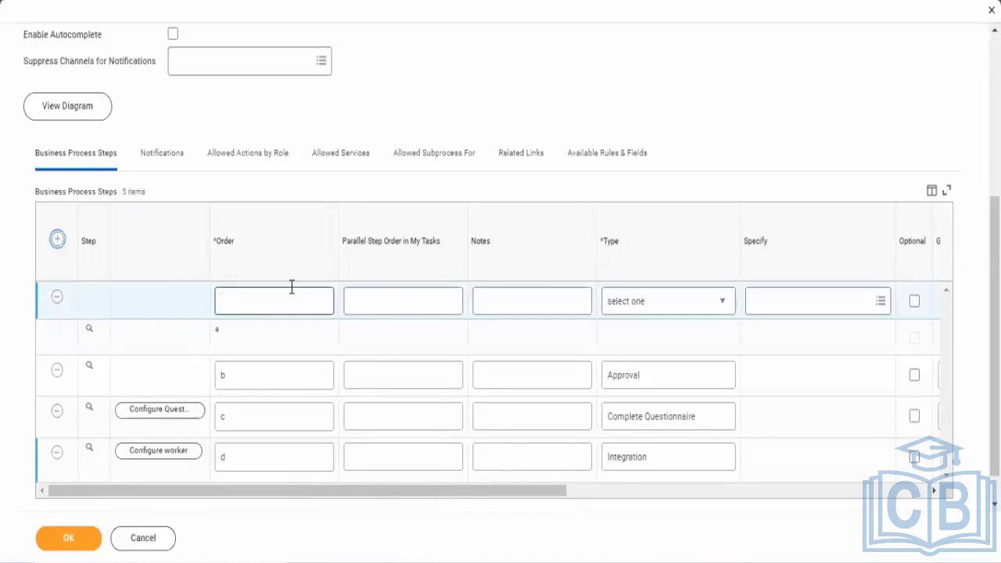
pyautogui.write('e')
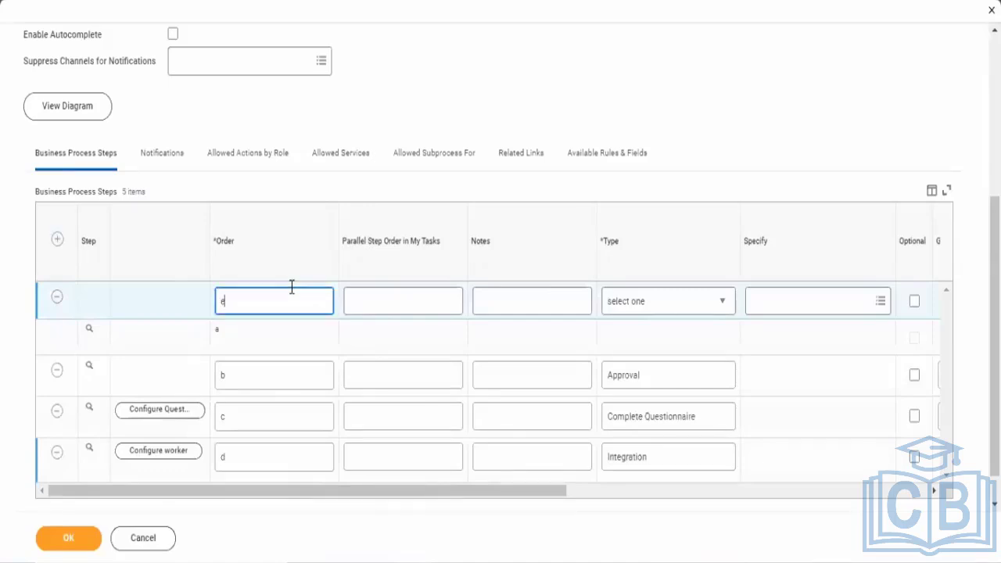
pyautogui.click(615, 292)
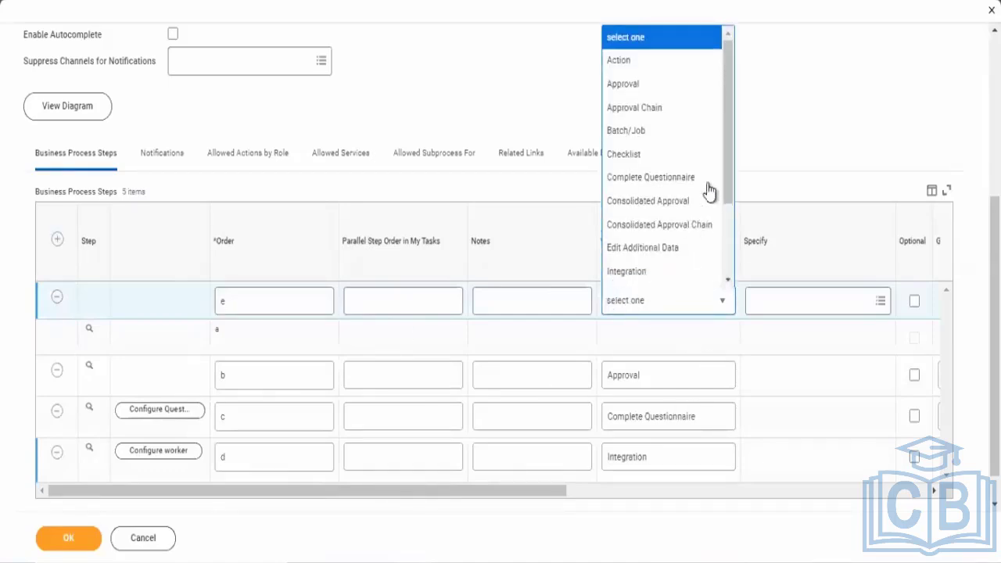
pyautogui.moveTo(726, 206); pyautogui.dragTo(737, 274)
pyautogui.click(626, 195)
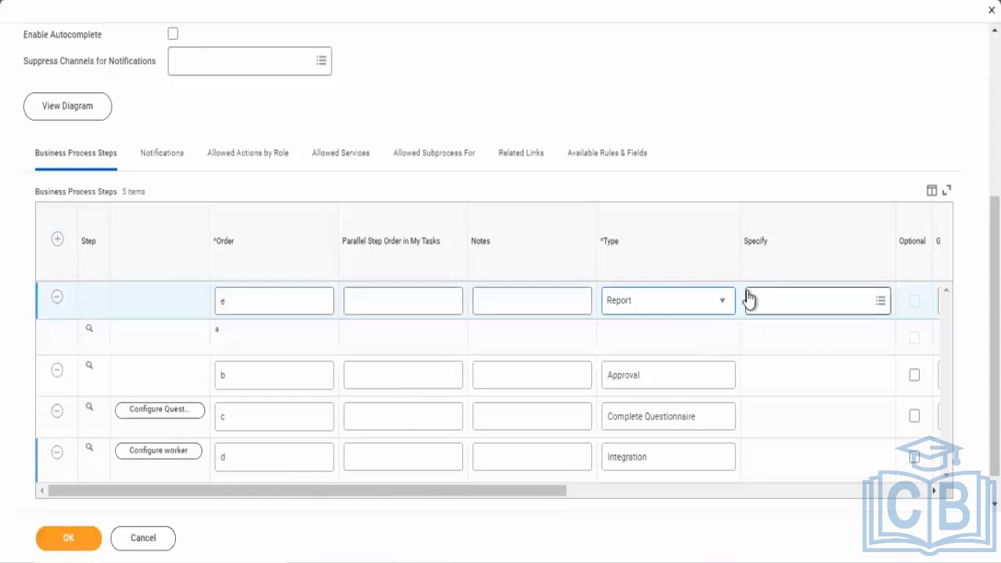
# Change the type of step e to Report Group.
pyautogui.click(649, 305)
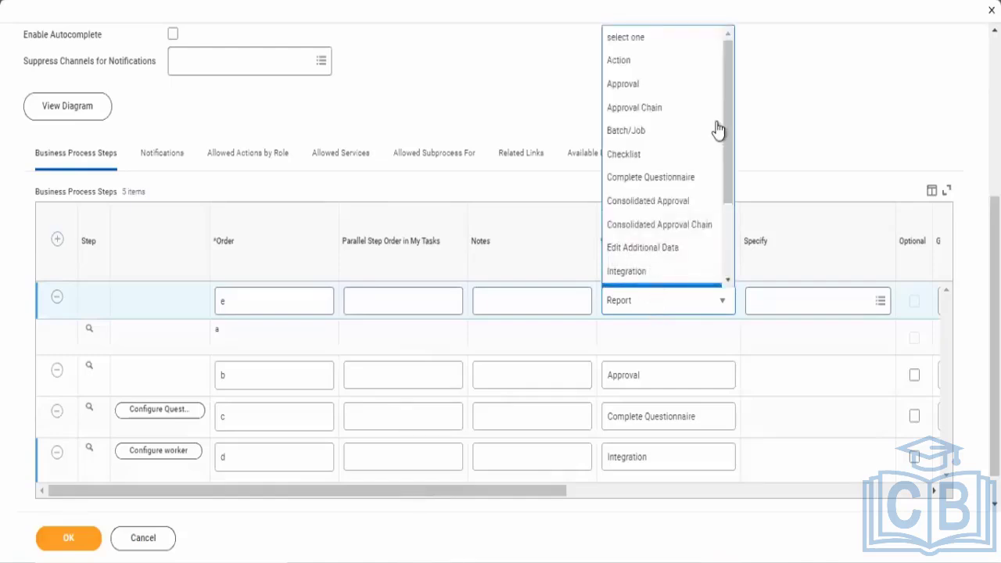
pyautogui.moveTo(730, 161); pyautogui.dragTo(734, 279)
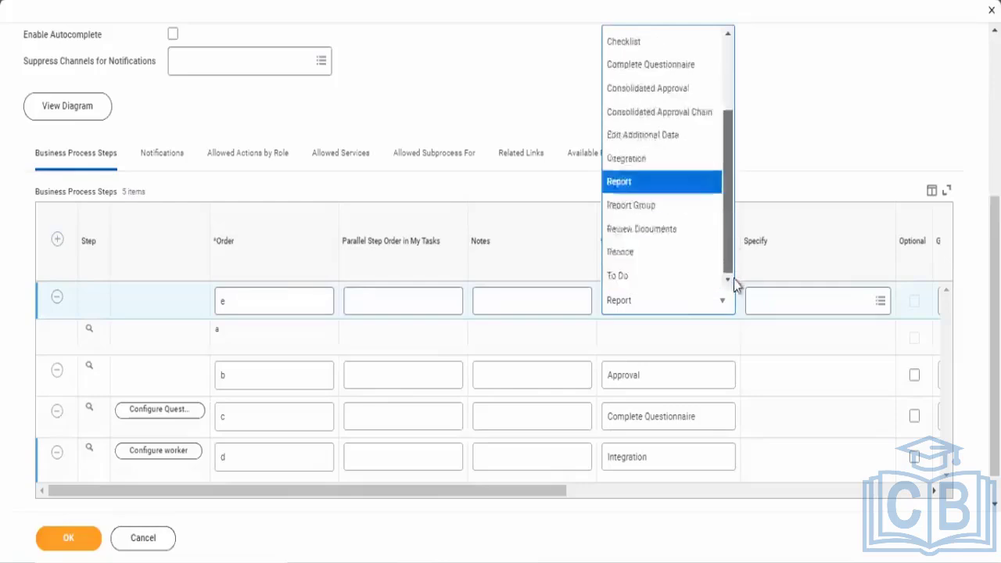
pyautogui.click(640, 206)
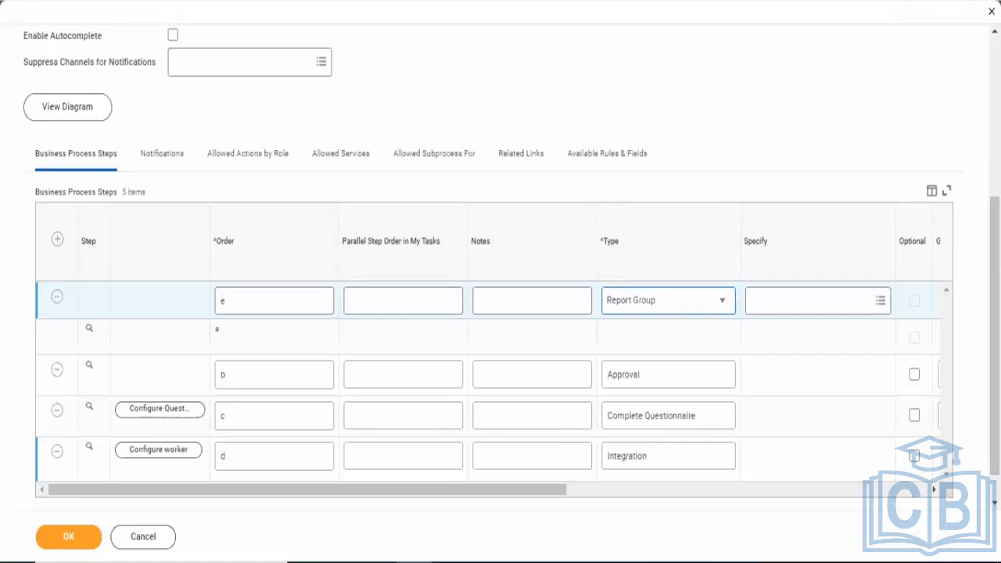
# Change the type of step e from Report Group to Report.
pyautogui.click(673, 464)
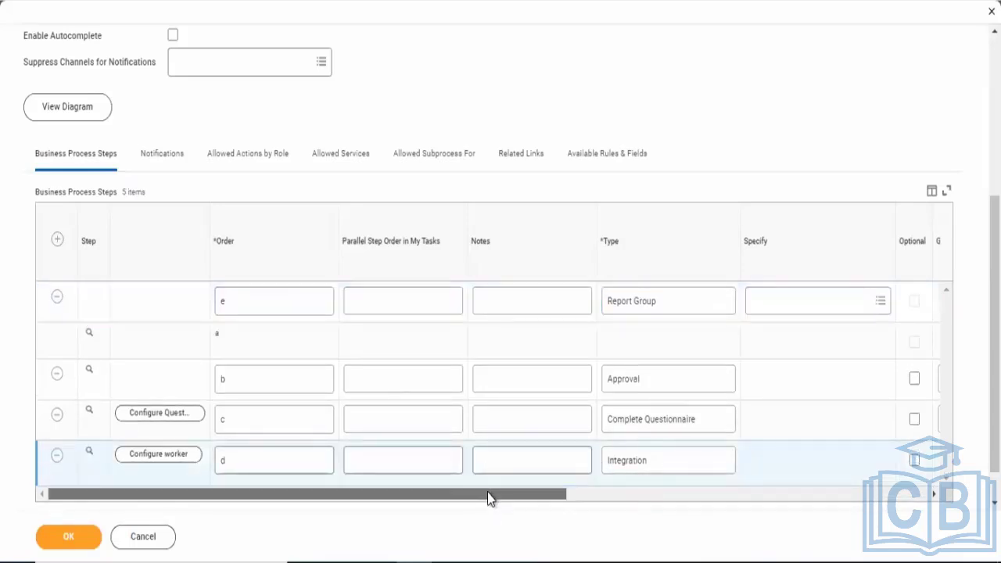
pyautogui.moveTo(487, 492); pyautogui.dragTo(205, 488)
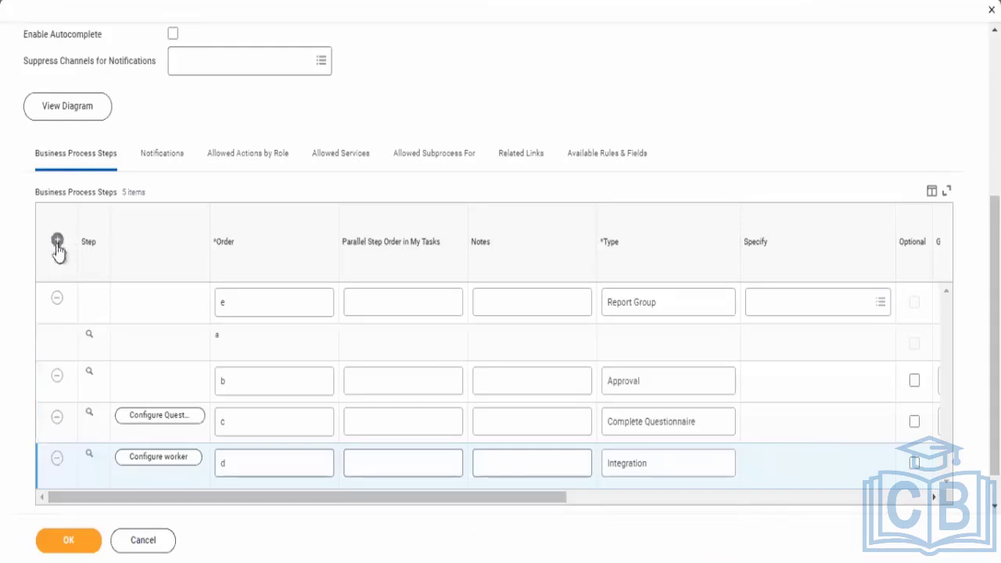
pyautogui.click(635, 310)
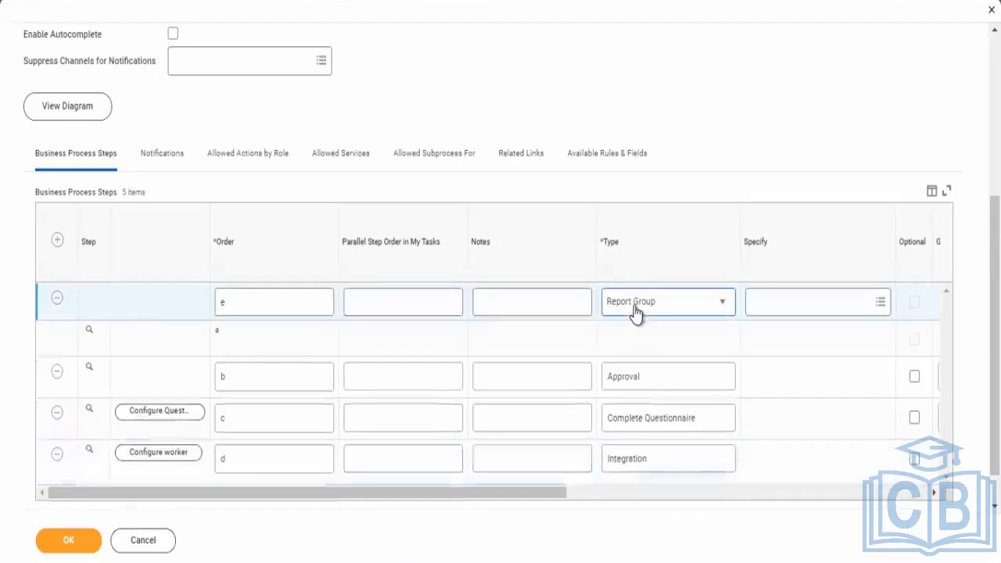
pyautogui.click(636, 310)
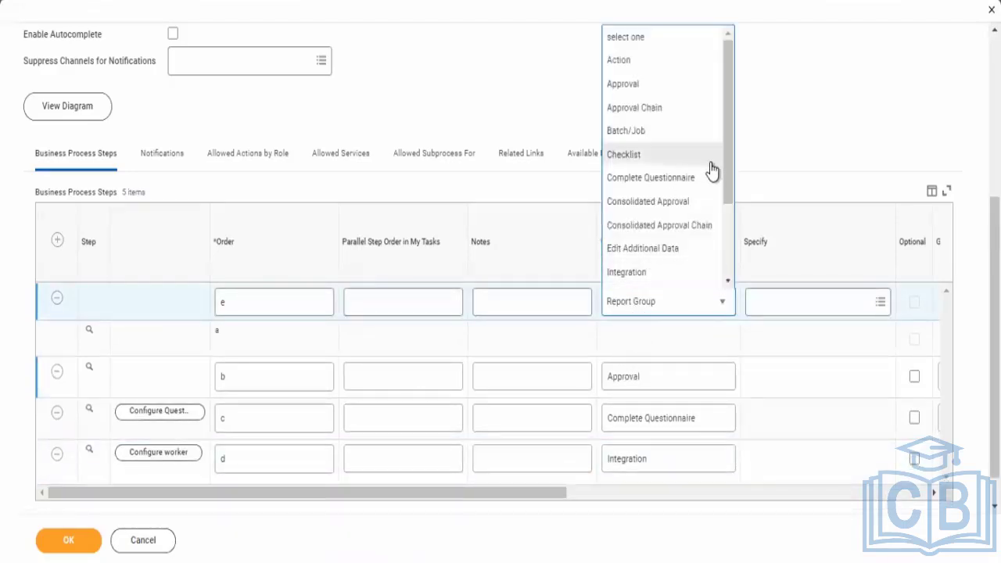
pyautogui.moveTo(729, 201); pyautogui.dragTo(728, 275)
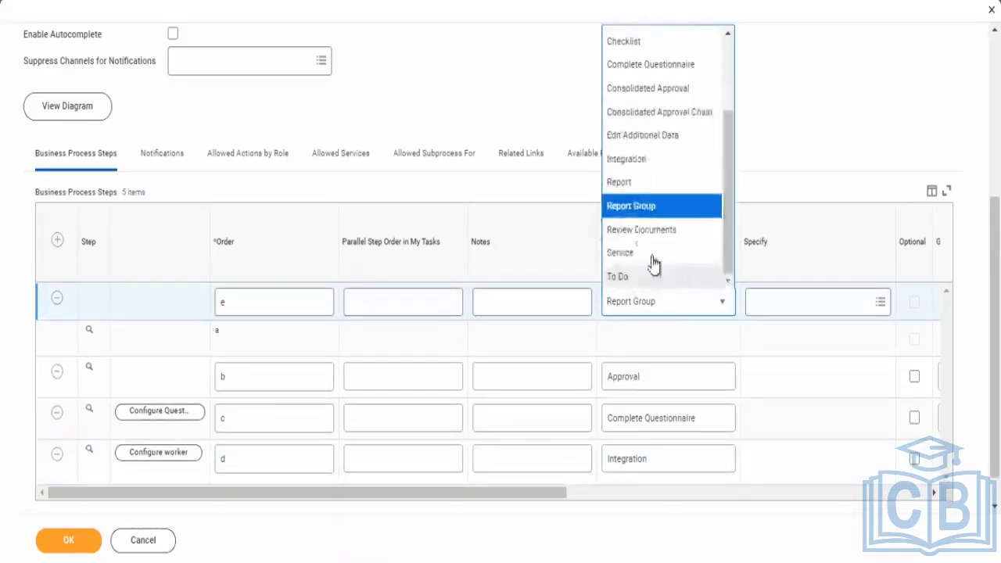
pyautogui.click(638, 181)
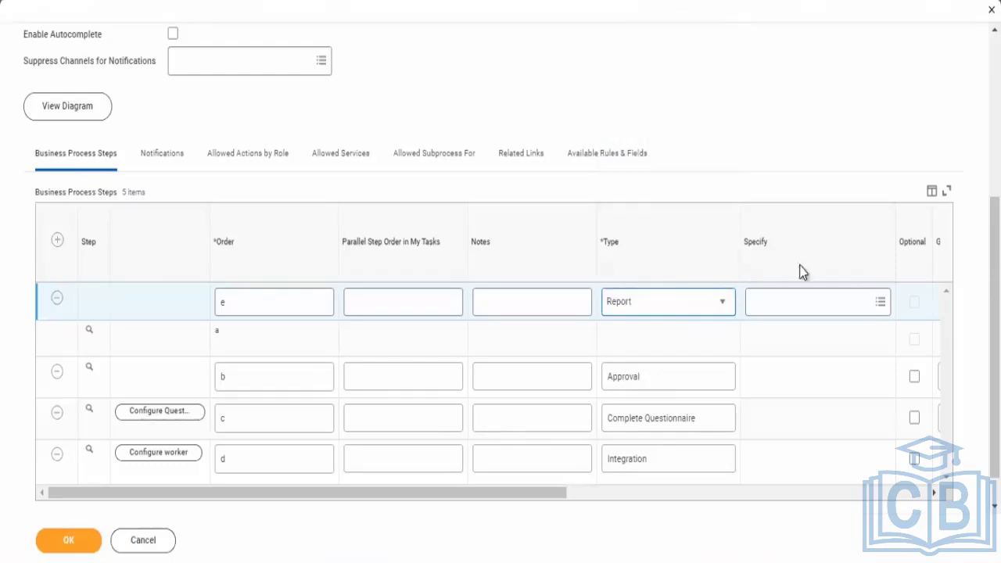
# Try to assign the HR admin security group to the Report step e.
pyautogui.click(798, 306)
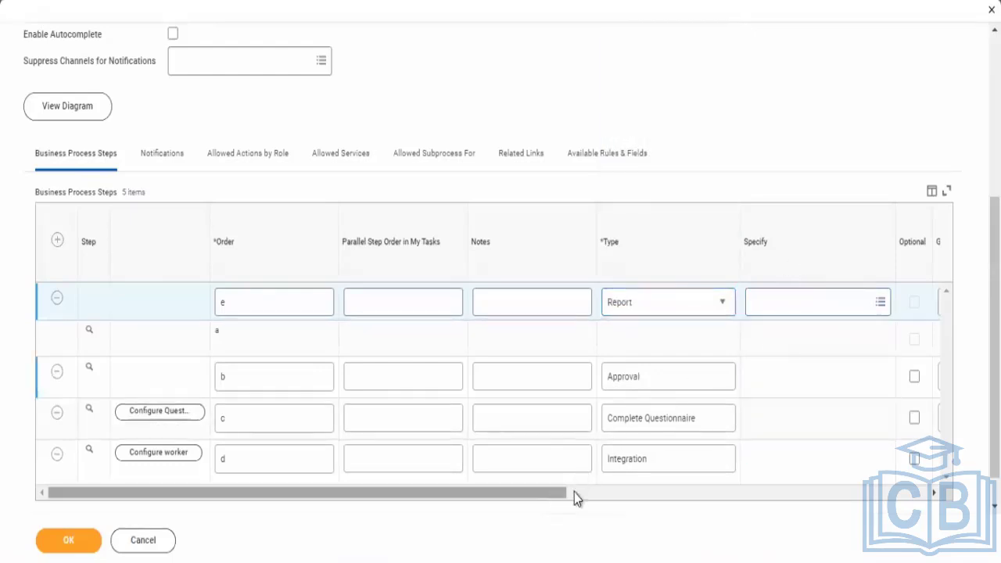
pyautogui.click(813, 492)
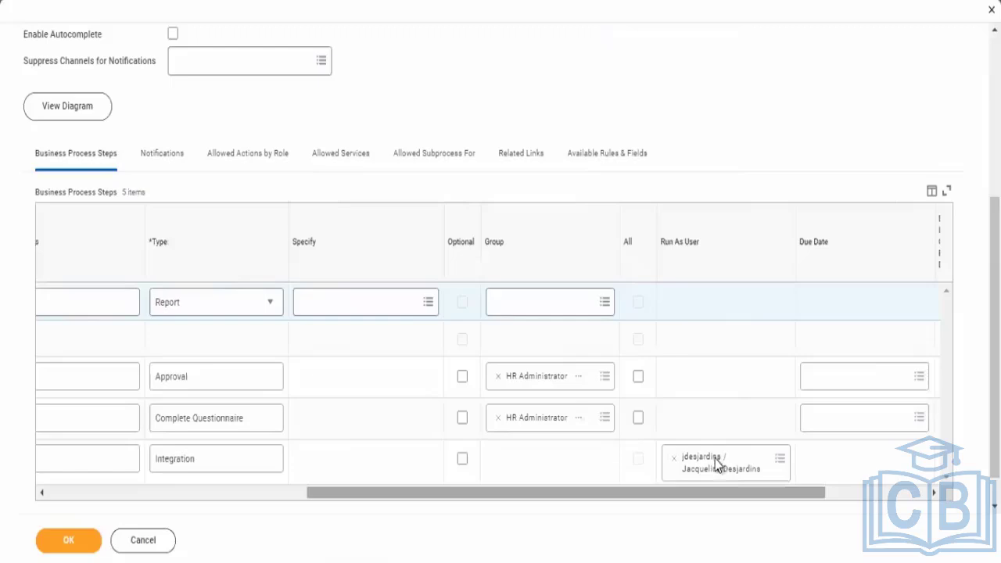
pyautogui.click(537, 307)
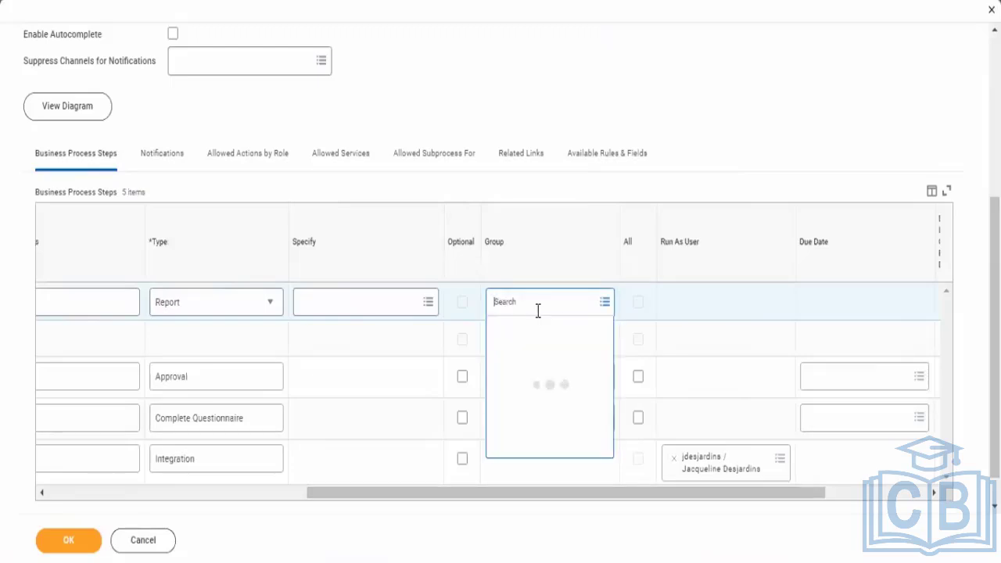
pyautogui.write('H')
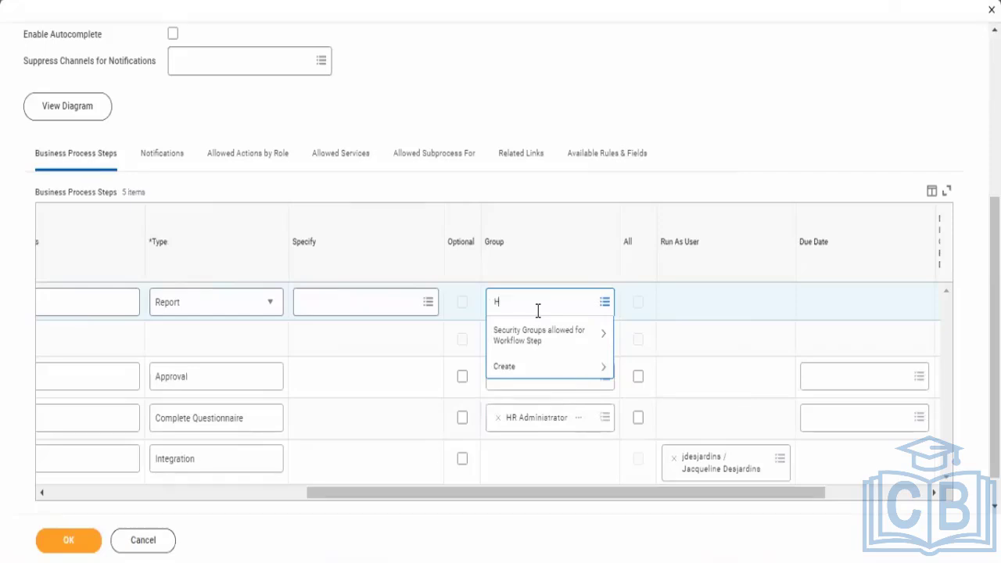
pyautogui.write('R admin')
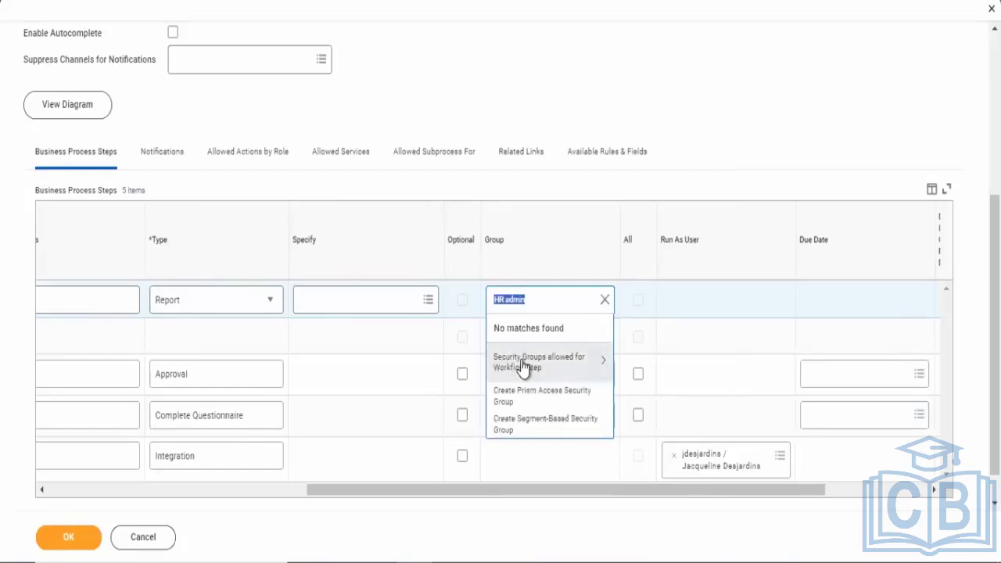
pyautogui.click(524, 367)
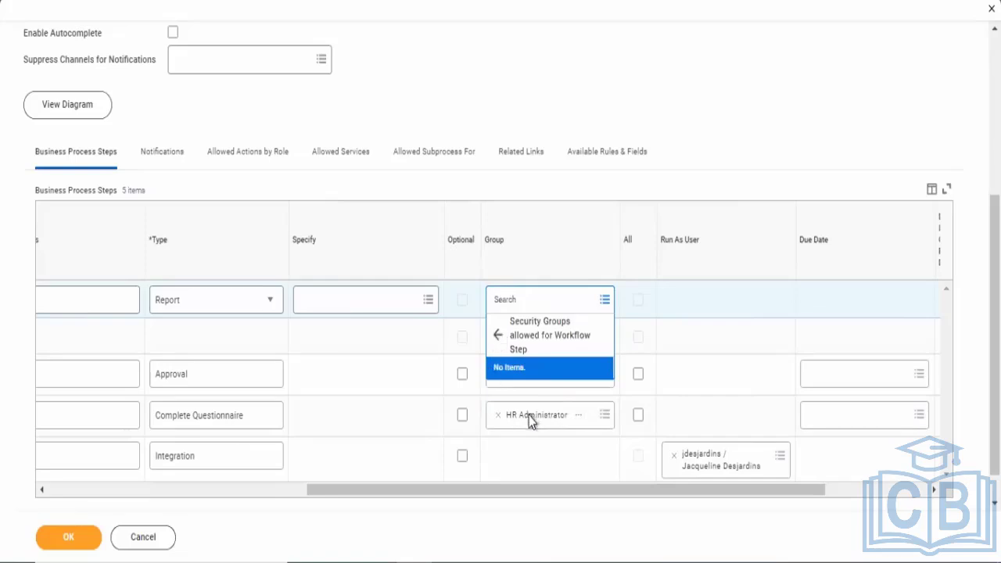
pyautogui.press('Escape')
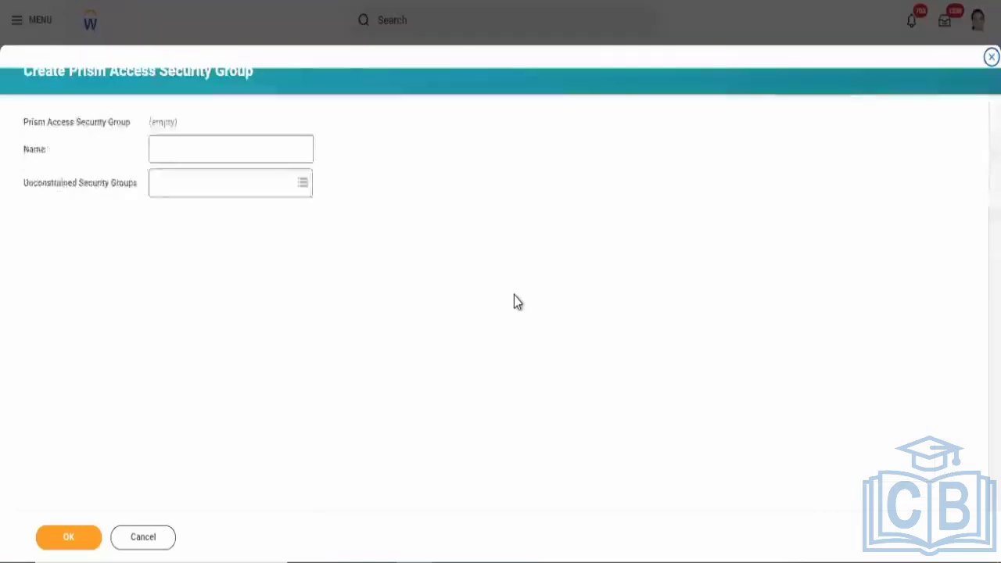
pyautogui.click(147, 535)
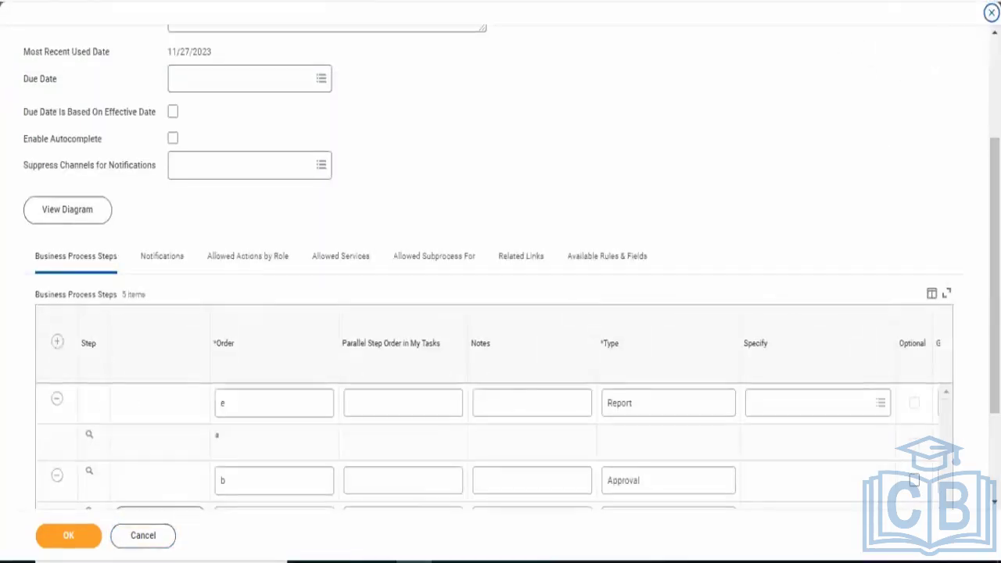
# Set the type of business process step e to Report Group.
pyautogui.scroll(3, 732, 29)
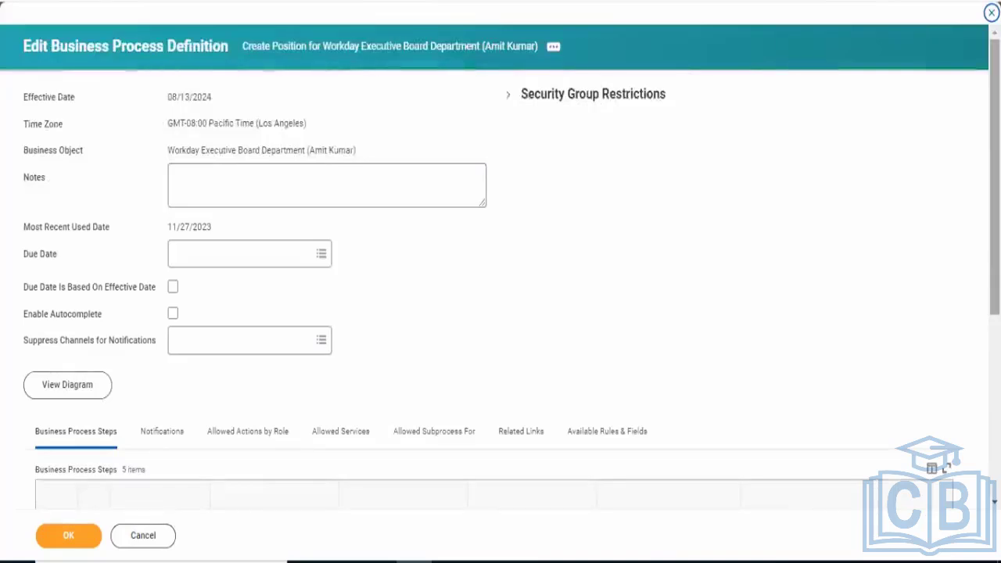
pyautogui.scroll(-5, 733, 28)
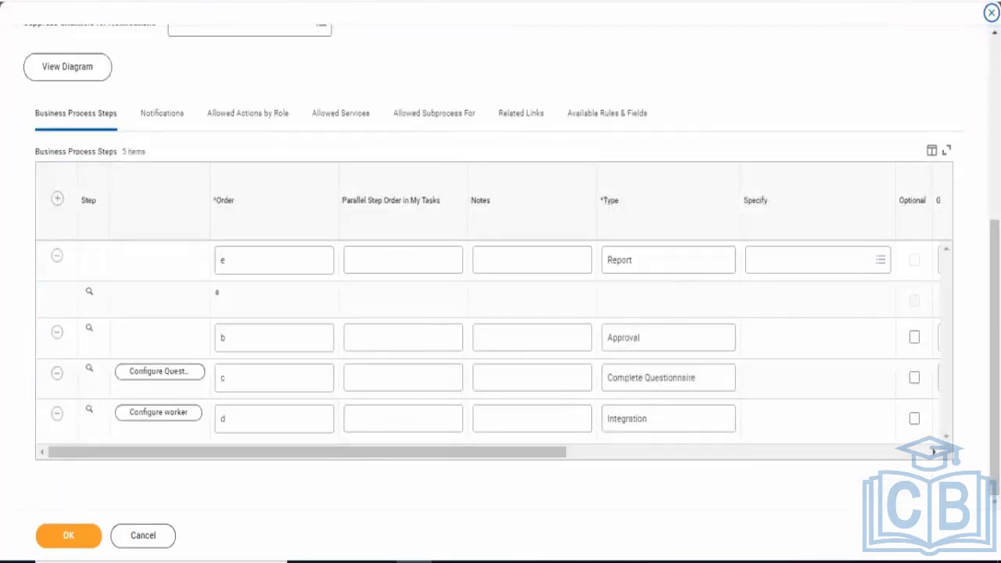
pyautogui.scroll(4, 654, 276)
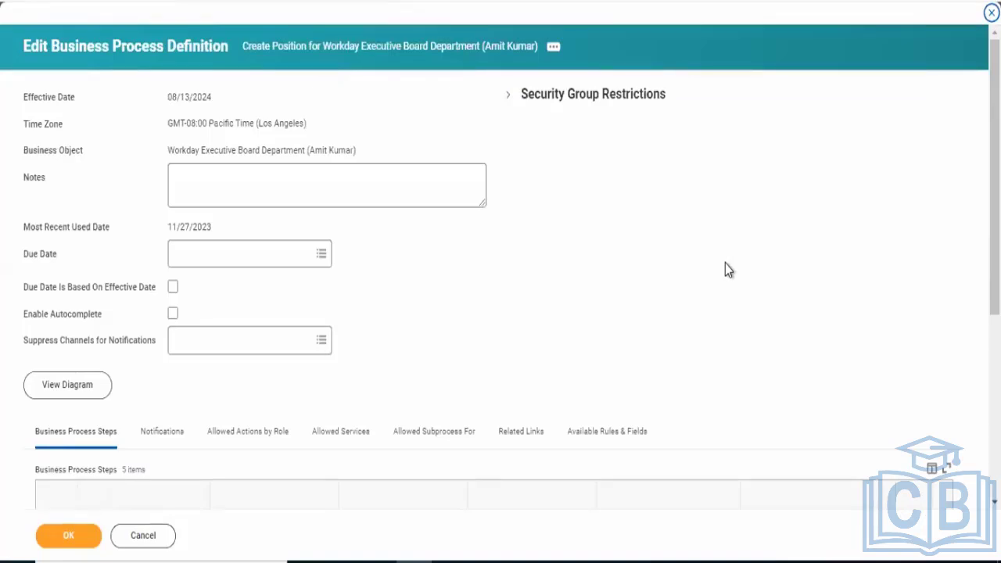
pyautogui.scroll(-4, 673, 343)
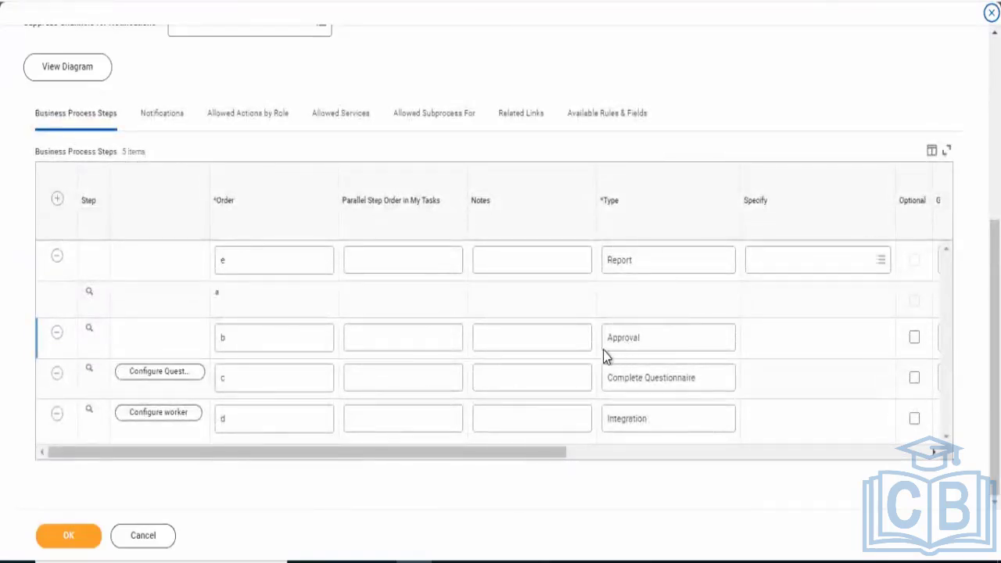
pyautogui.click(623, 267)
pyautogui.click(684, 267)
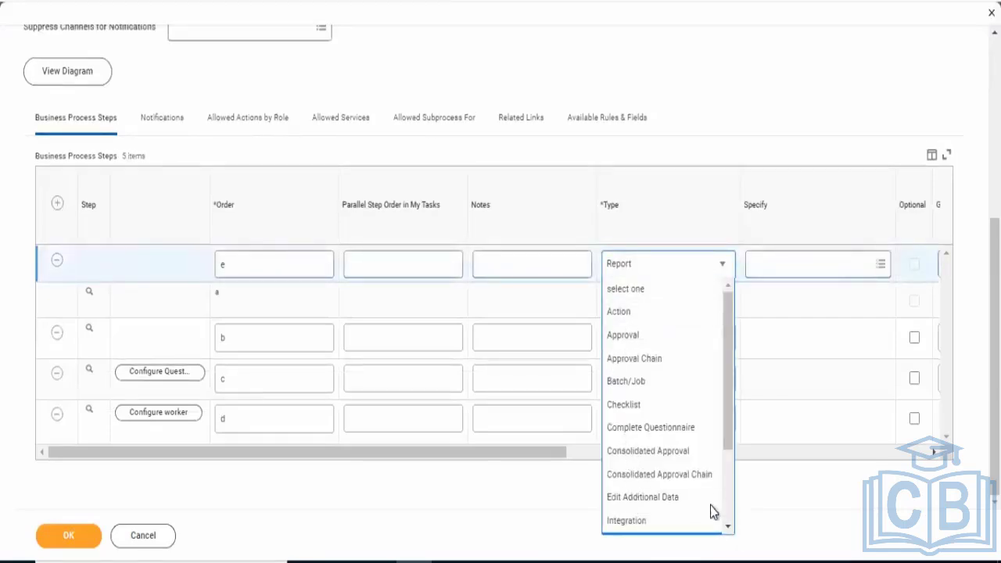
pyautogui.scroll(-3, 710, 506)
pyautogui.click(632, 457)
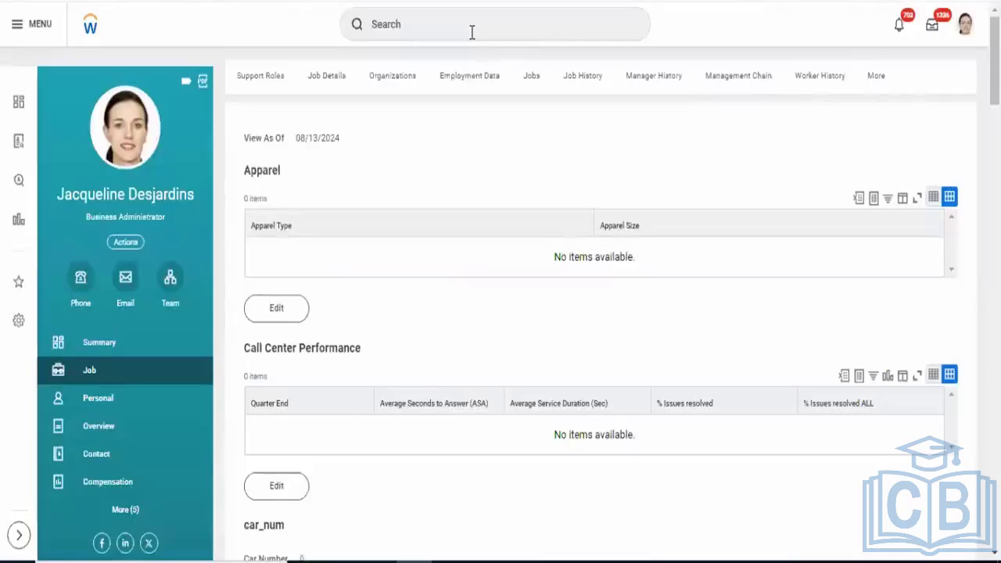
# Search for "create report" and open the Create Report Group task.
pyautogui.click(471, 32)
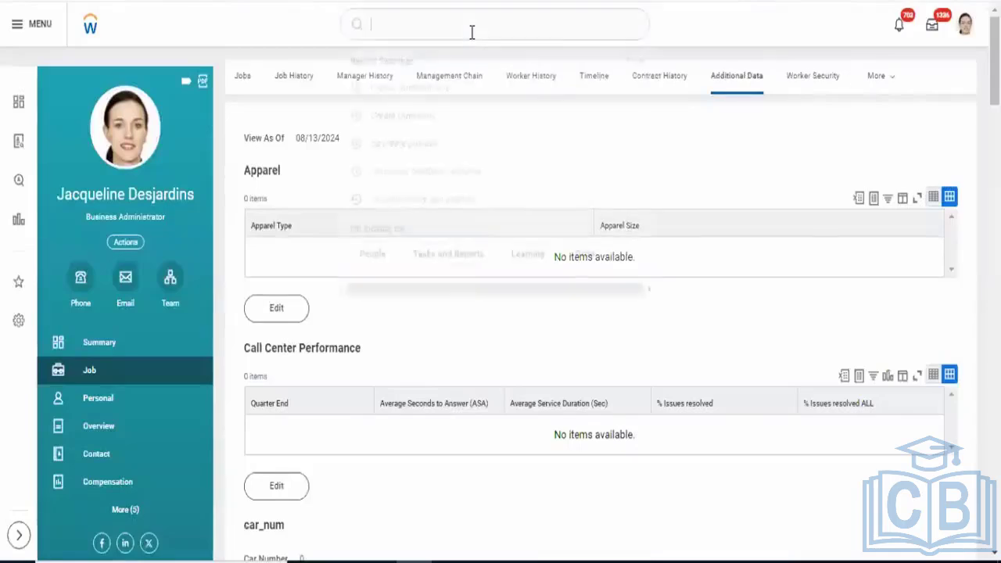
pyautogui.write('creat')
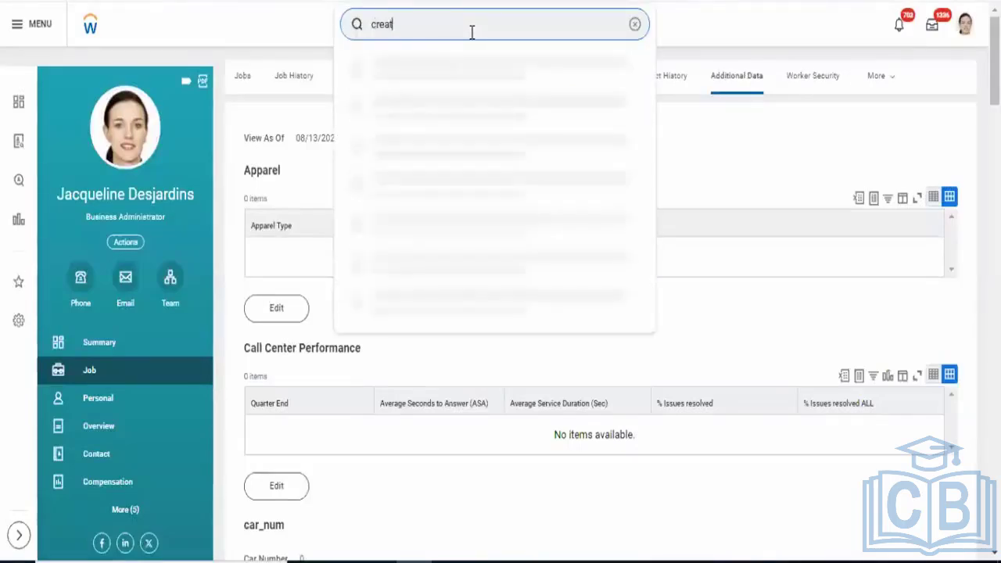
pyautogui.write('e report')
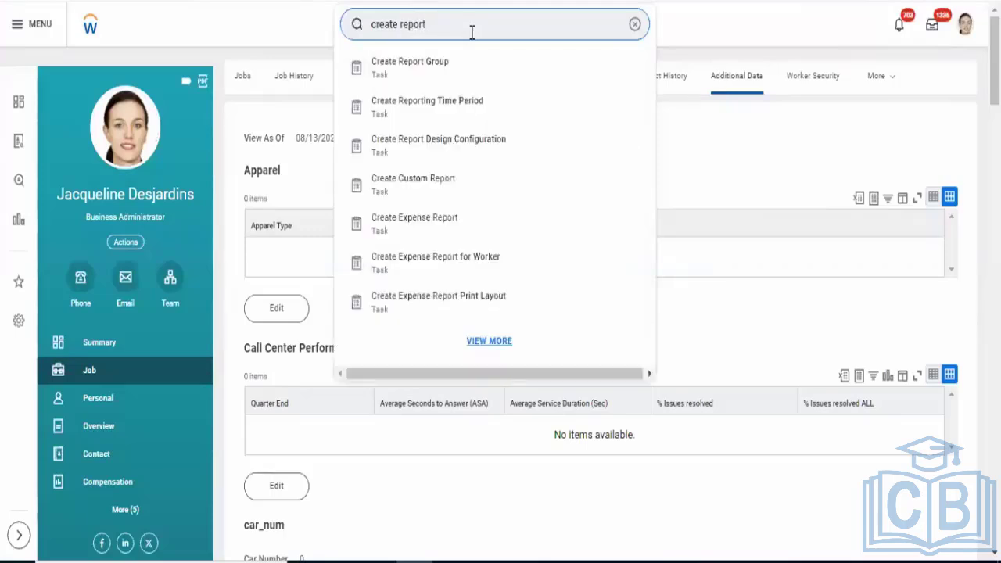
pyautogui.click(411, 64)
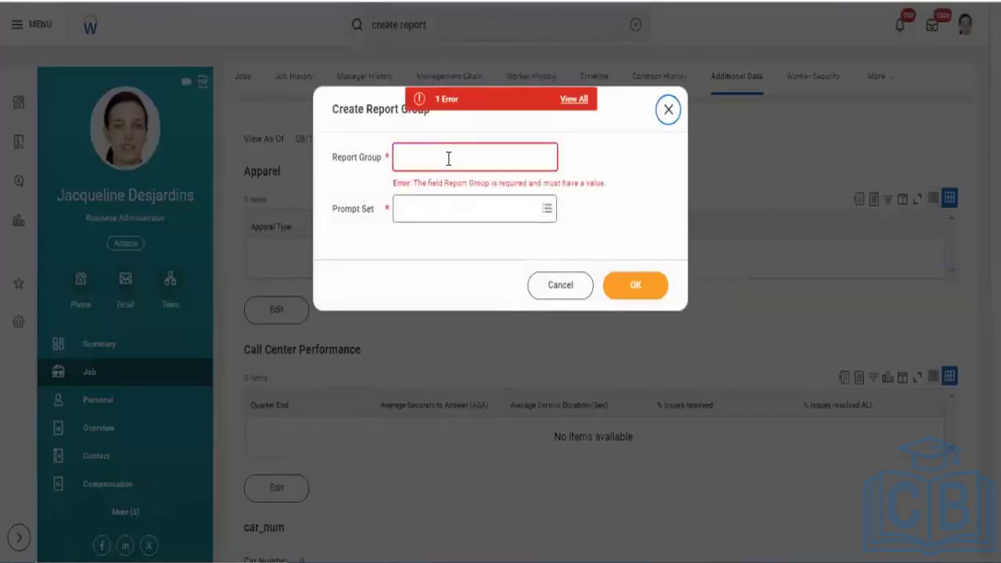
# Name the report group Test, choose the *Financial Reporting prompt set and continue to its configuration.
pyautogui.click(448, 159)
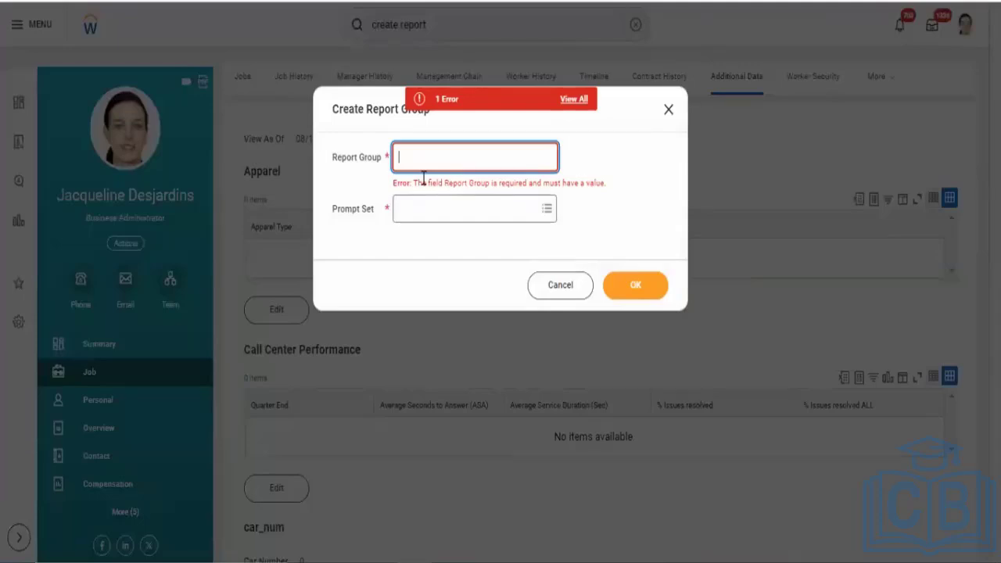
pyautogui.write('Test')
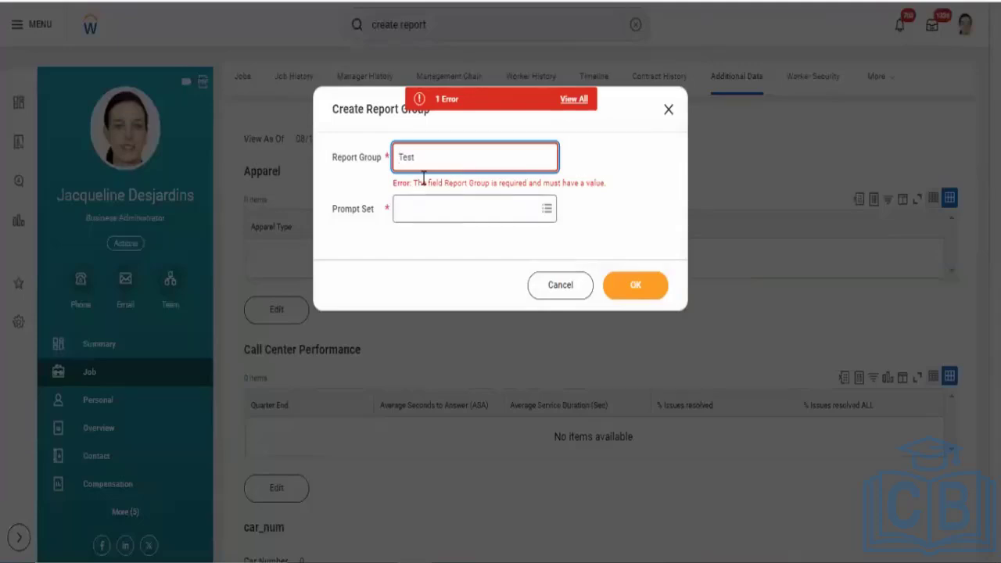
pyautogui.click(405, 268)
pyautogui.click(428, 192)
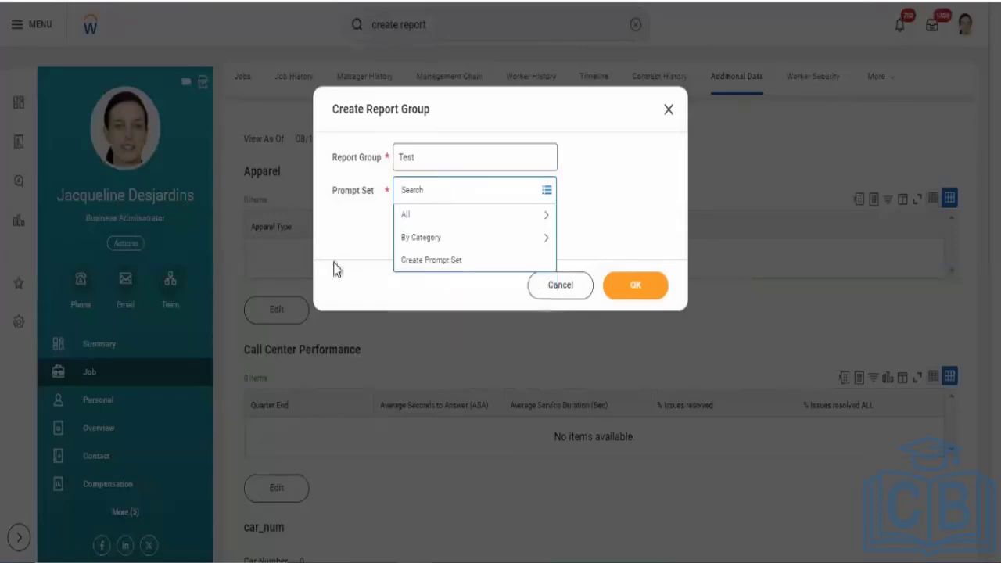
pyautogui.click(442, 238)
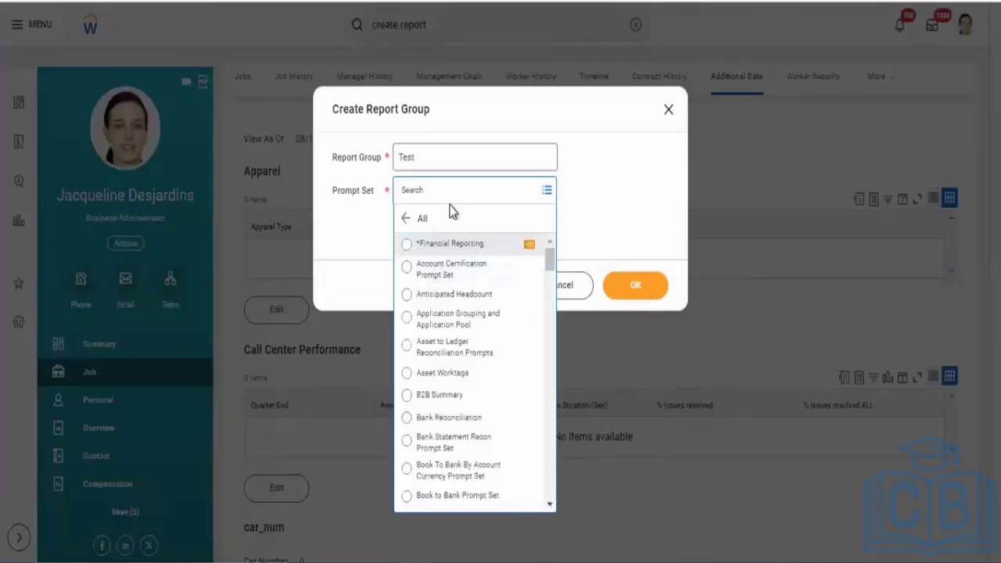
pyautogui.click(449, 243)
pyautogui.click(652, 294)
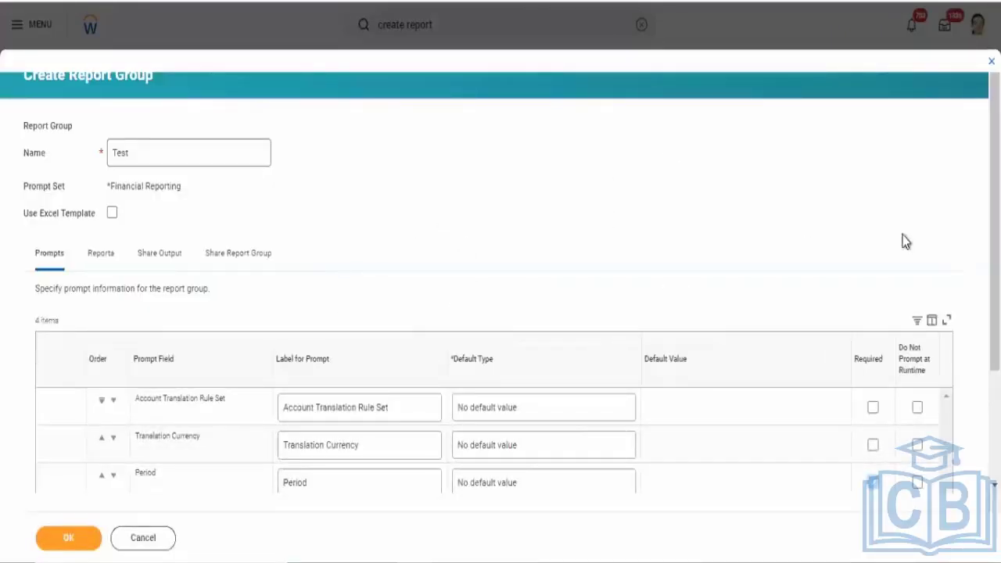
# Add a report configuration entry to the reports of the Test report group.
pyautogui.scroll(-2, 501, 313)
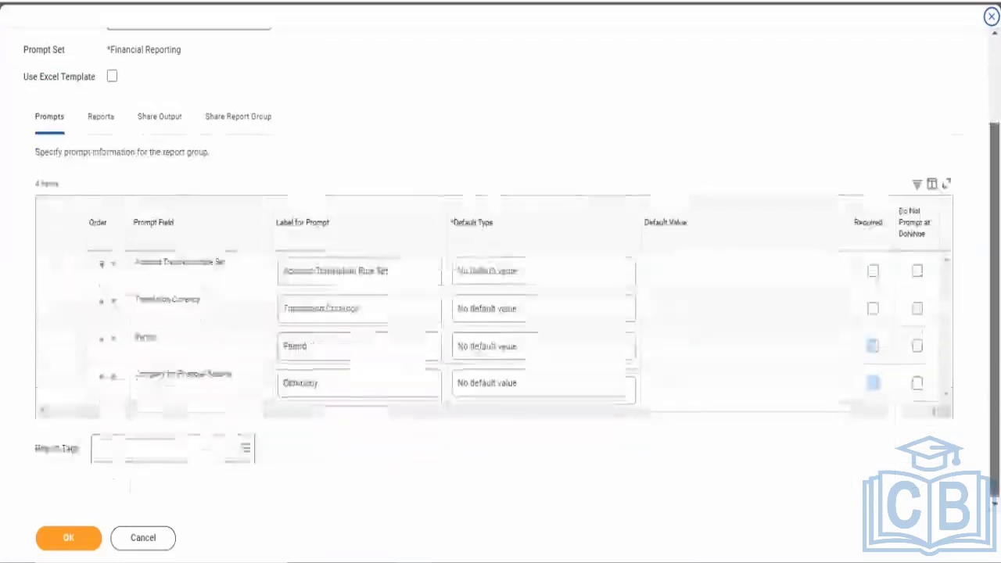
pyautogui.click(101, 117)
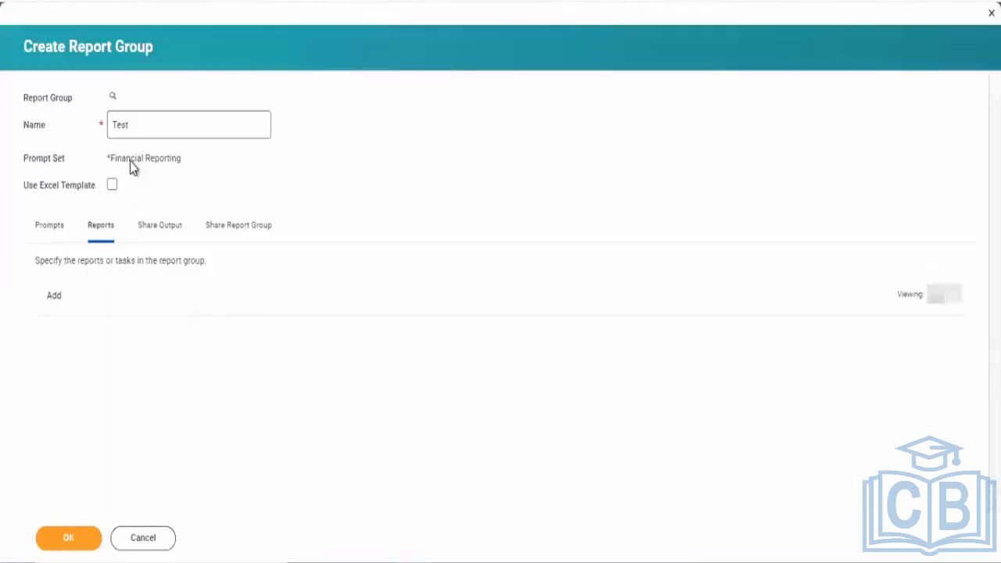
pyautogui.click(52, 298)
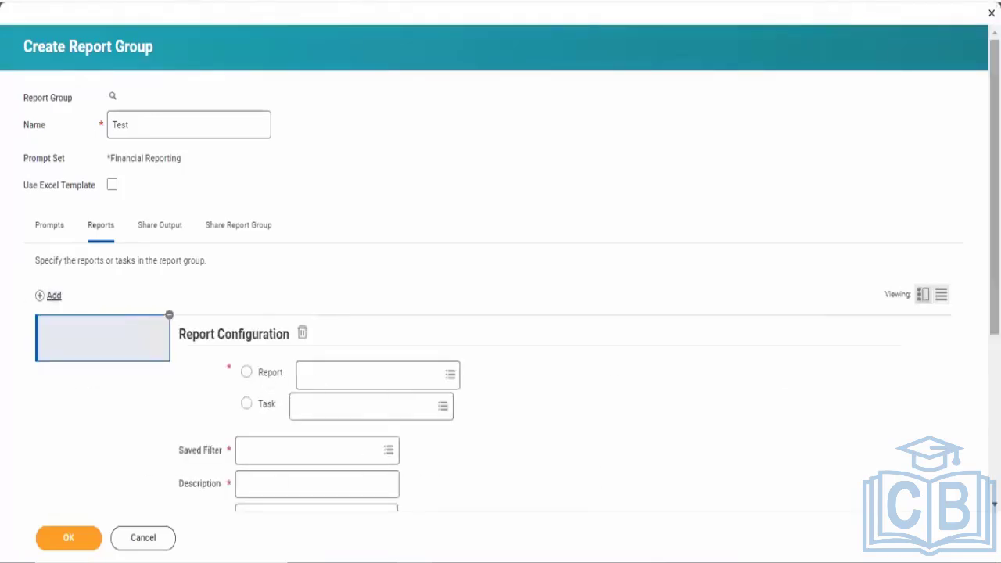
pyautogui.scroll(-2, 419, 331)
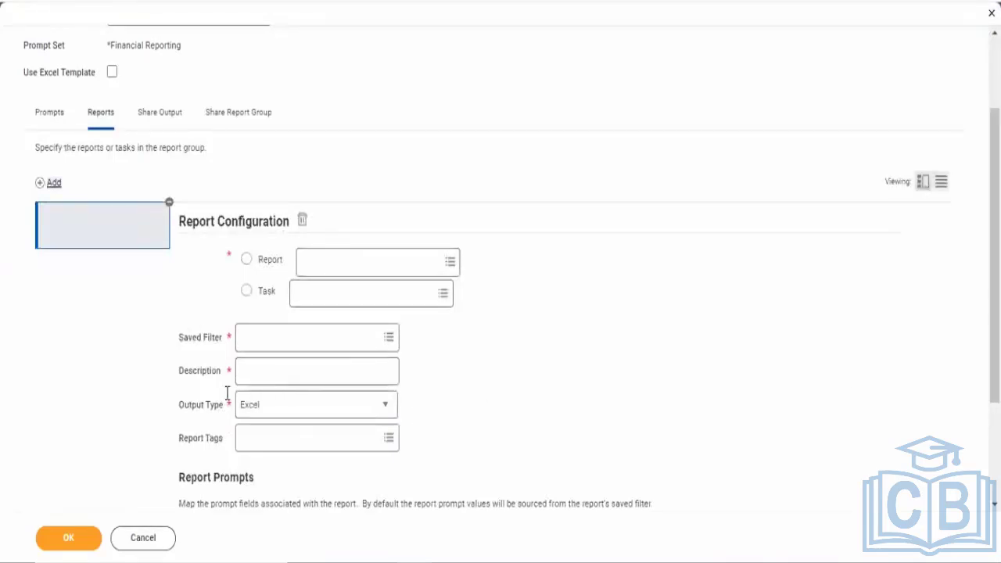
# Try to submit the report group with its report details blank and add a second report entry.
pyautogui.click(258, 339)
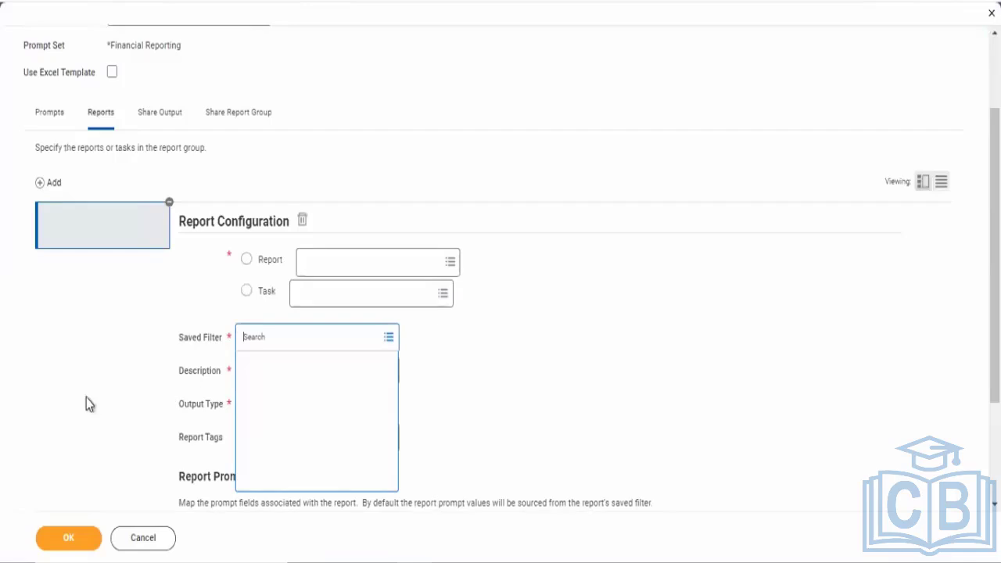
pyautogui.click(67, 540)
pyautogui.click(52, 184)
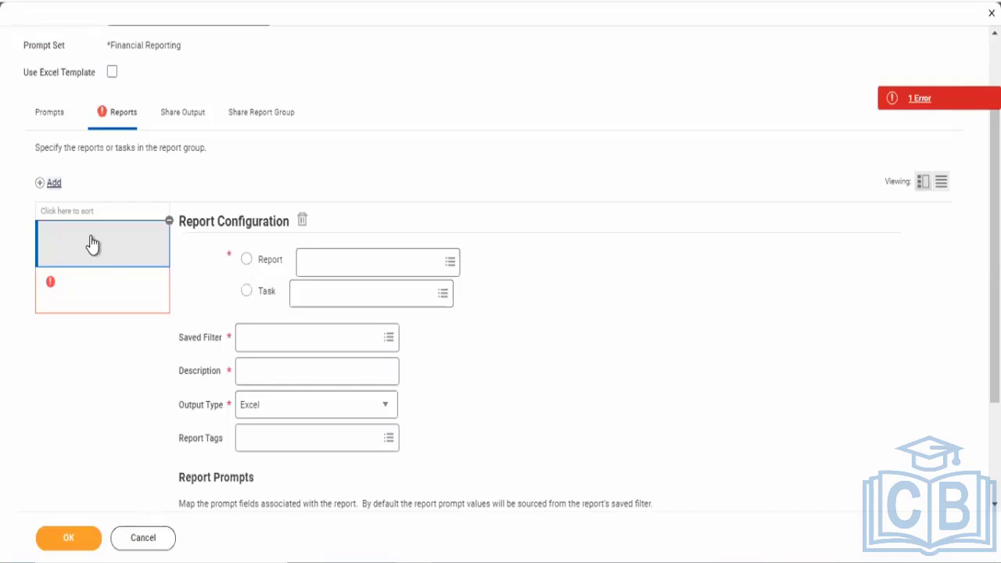
# Cancel the Test report group and discard its unsaved changes.
pyautogui.click(143, 539)
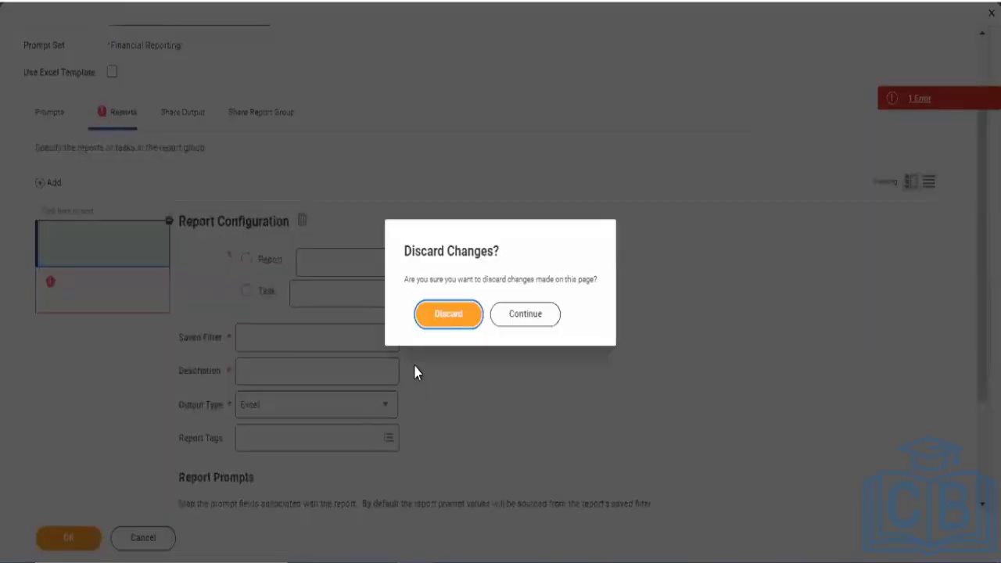
pyautogui.click(464, 323)
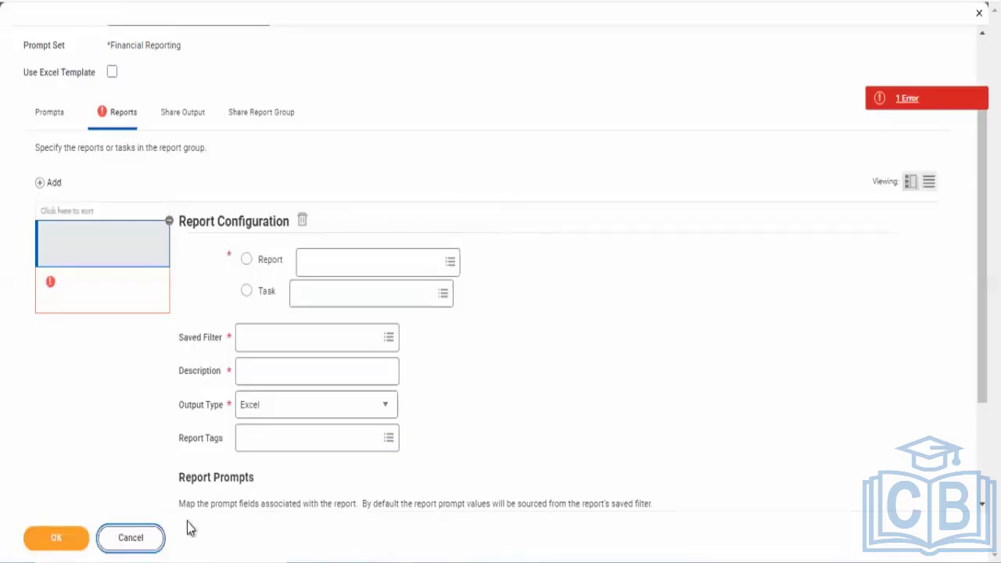
pyautogui.click(151, 547)
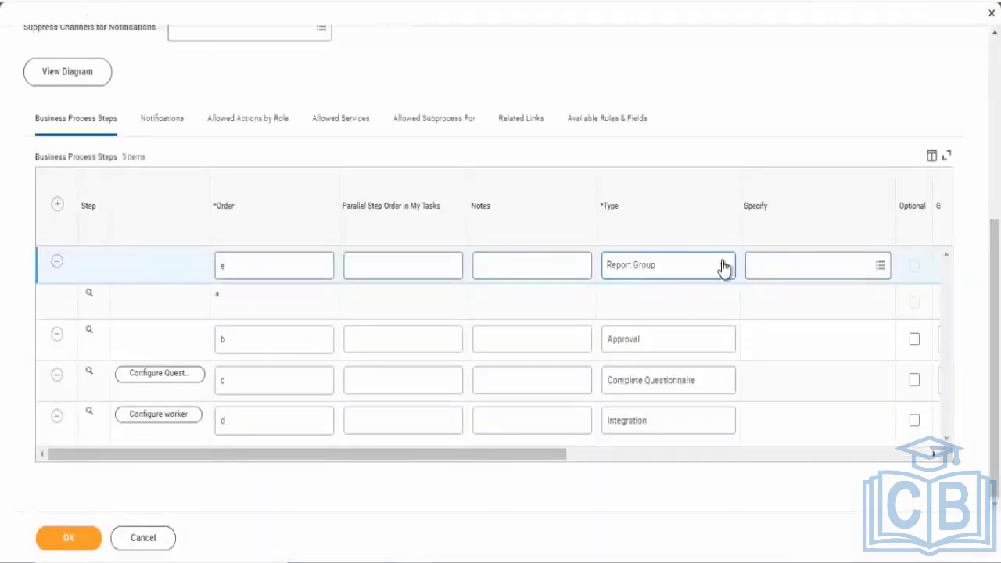
# Change the type of business process step e to Report.
pyautogui.click(633, 273)
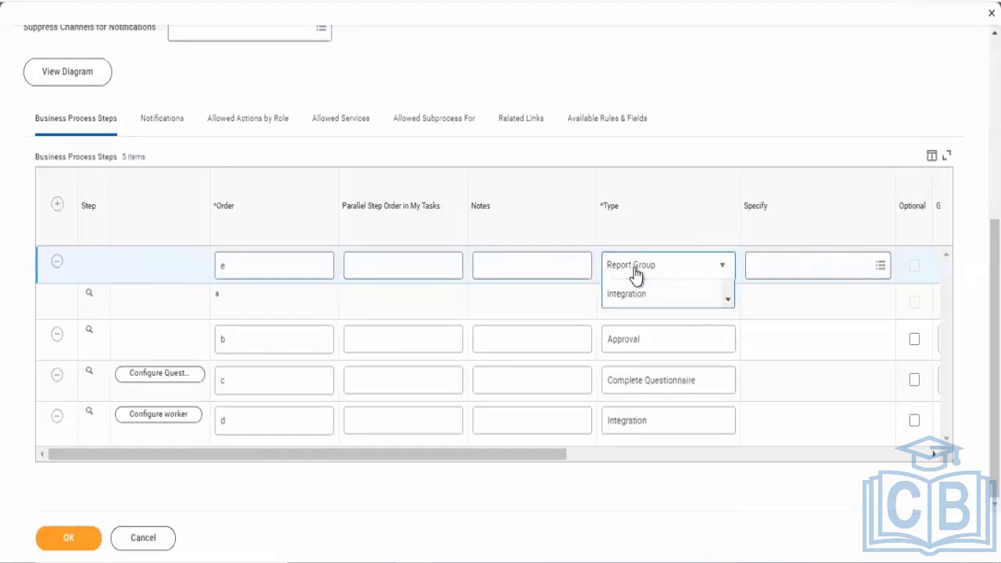
pyautogui.scroll(-1, 630, 505)
pyautogui.click(642, 491)
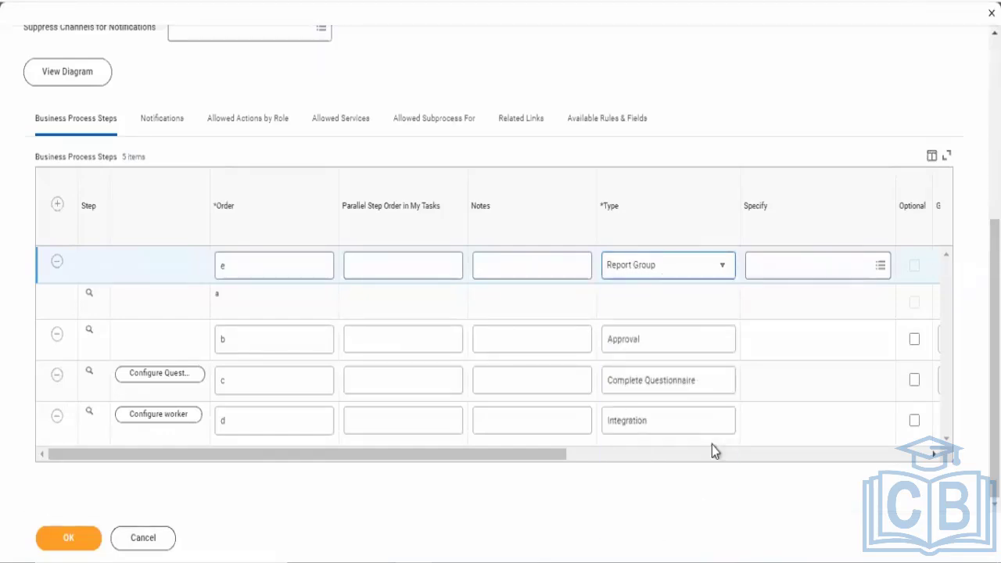
pyautogui.click(689, 271)
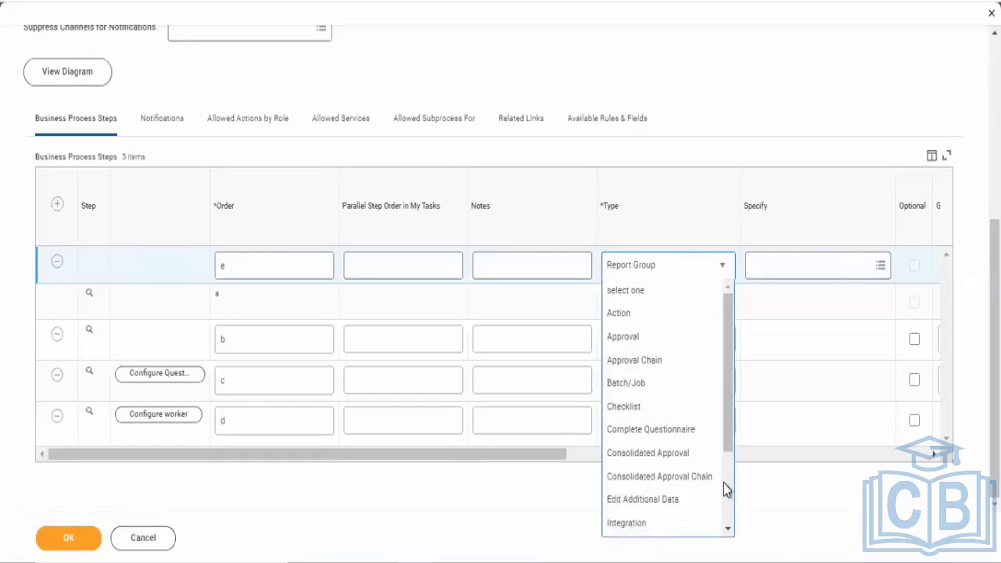
pyautogui.scroll(-3, 724, 493)
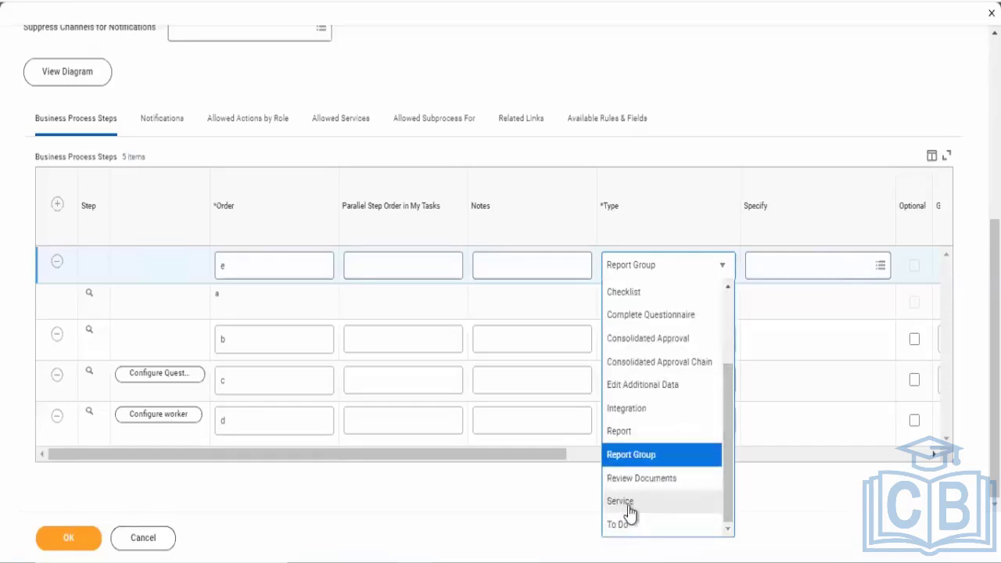
pyautogui.click(626, 433)
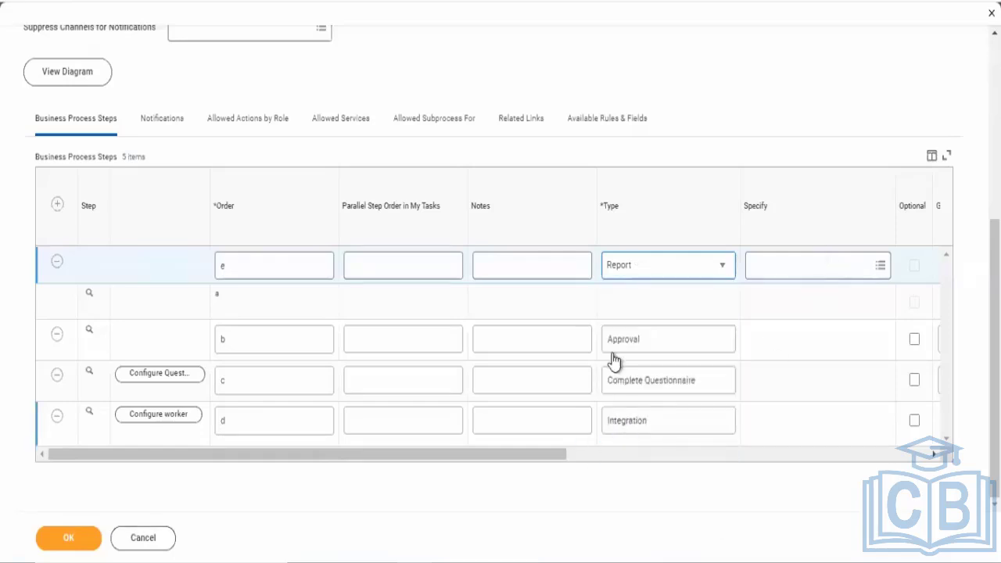
# Try to submit the business process definition with the report and group of step e left blank.
pyautogui.click(905, 456)
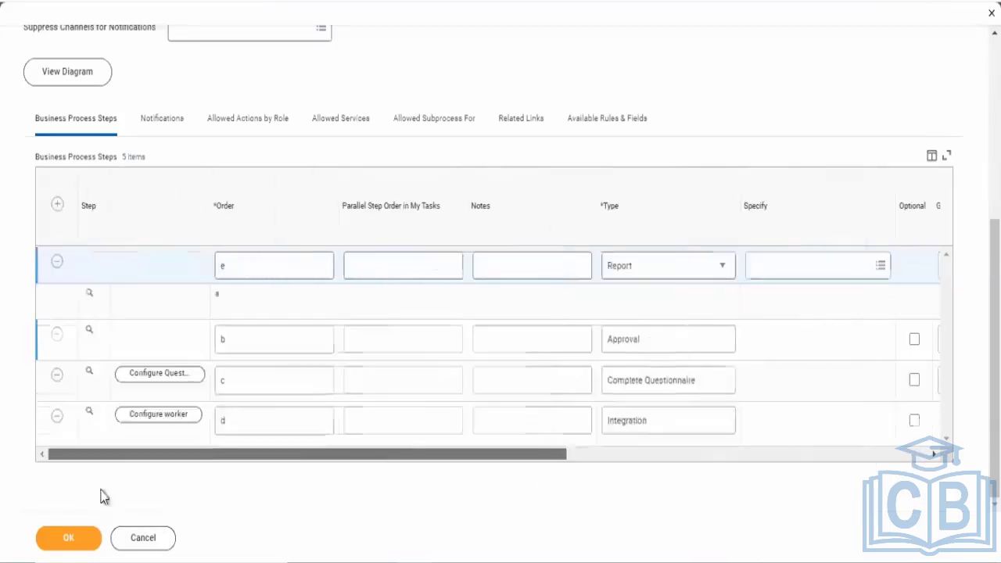
pyautogui.click(55, 536)
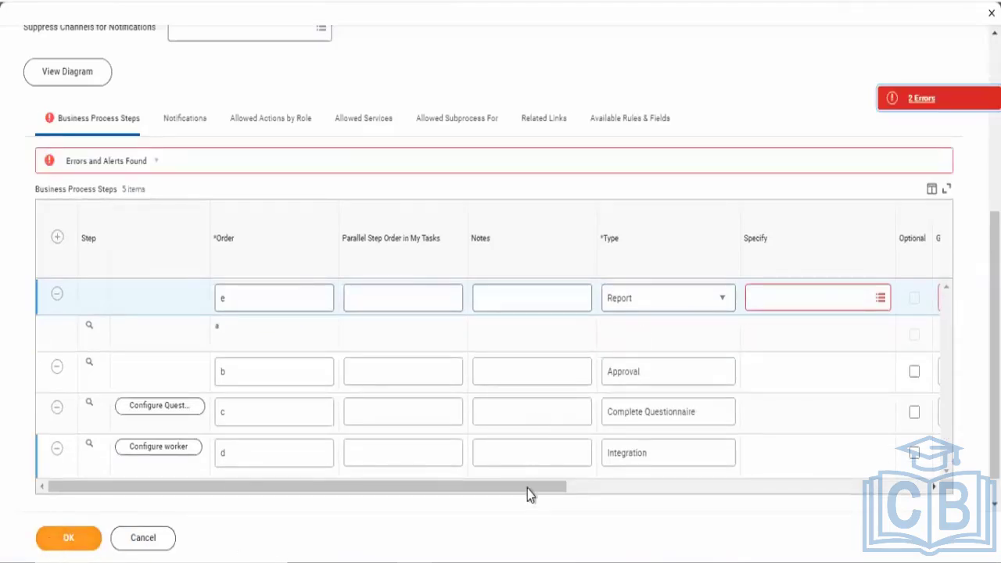
pyautogui.click(705, 491)
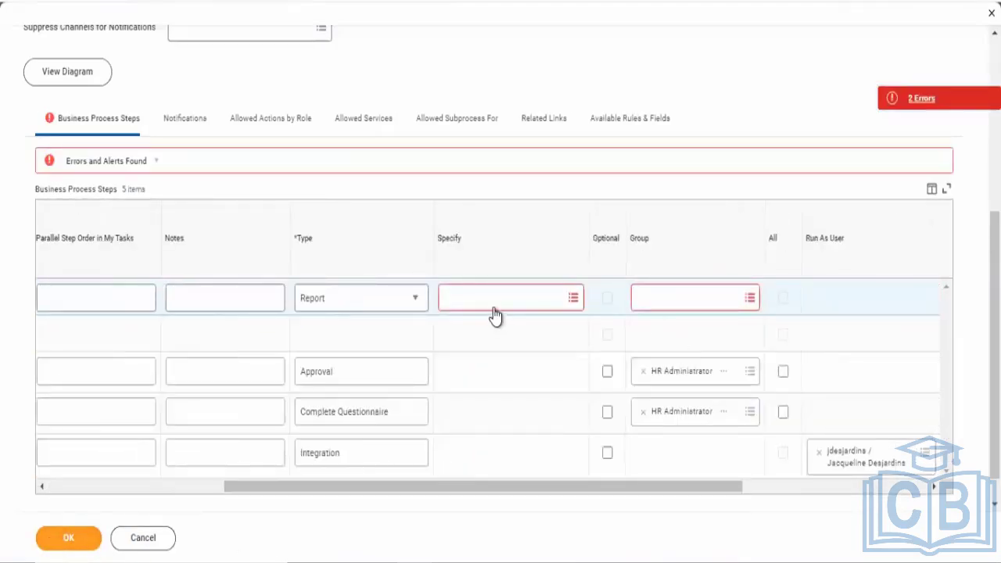
# Browse the report choices for step e under All and under Custom Reports by report type.
pyautogui.click(495, 305)
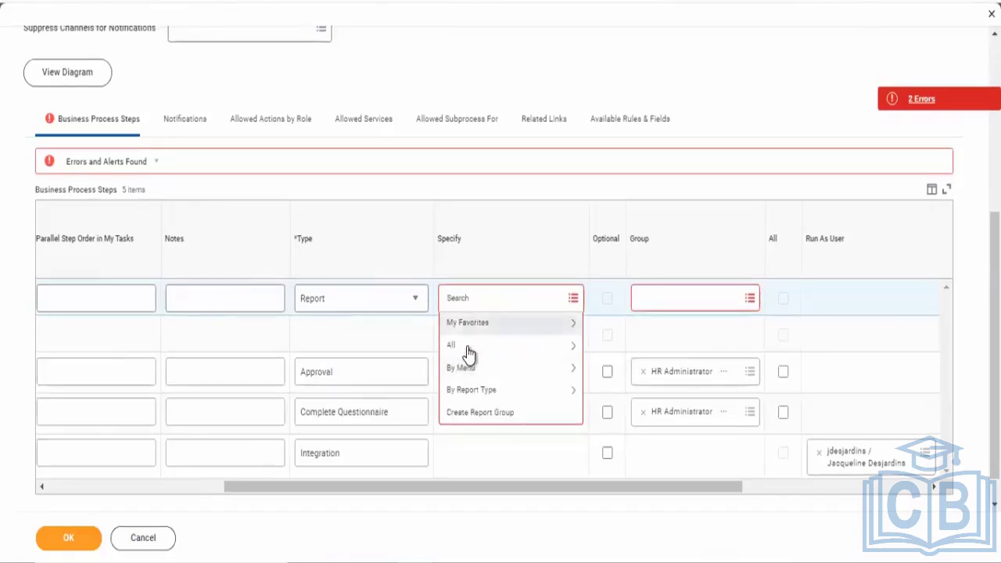
pyautogui.click(468, 345)
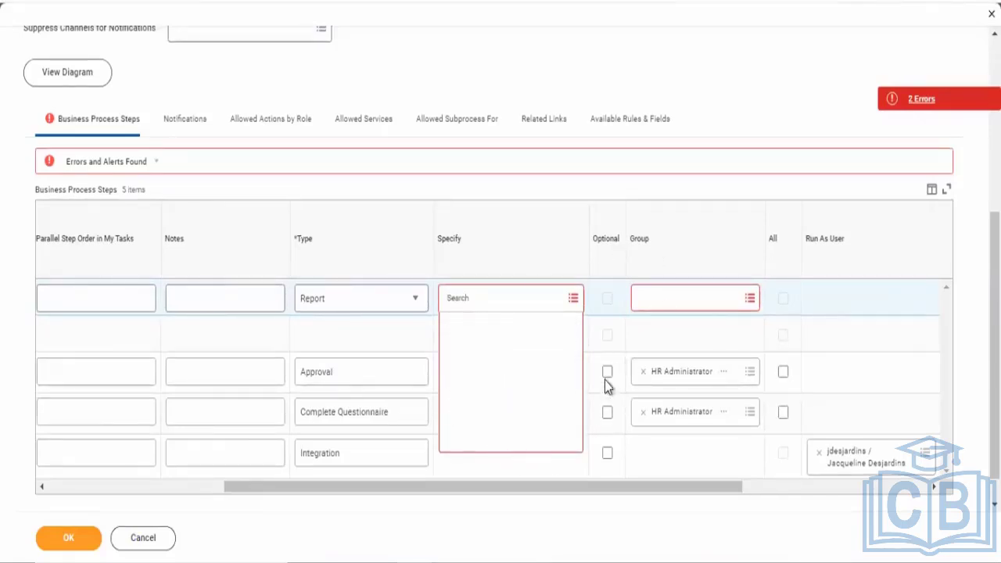
pyautogui.click(464, 307)
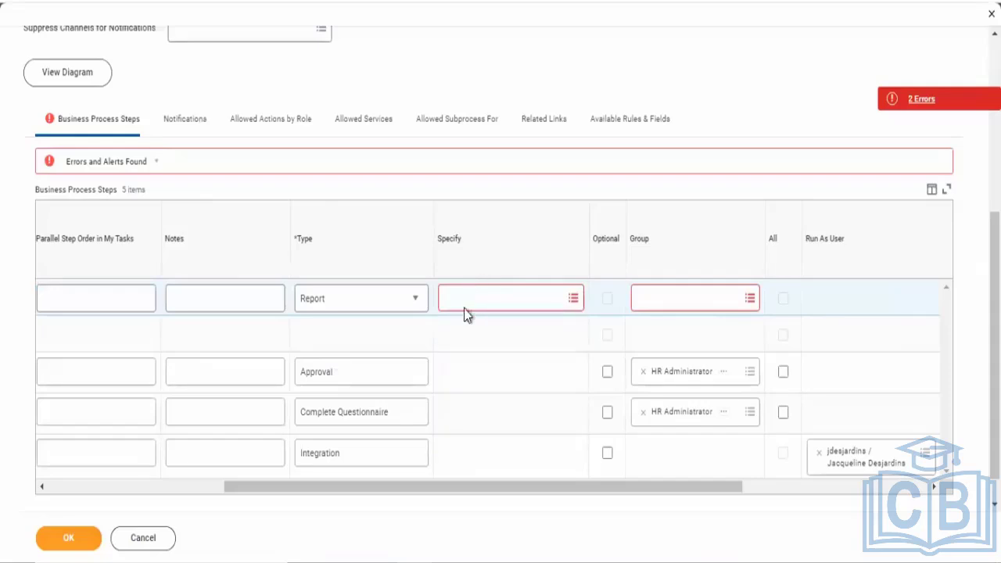
pyautogui.click(465, 307)
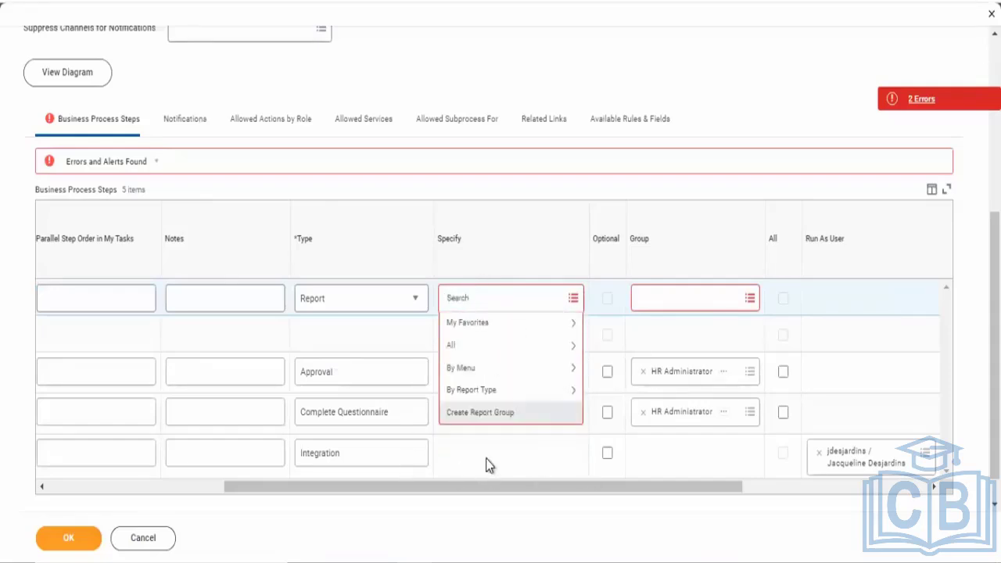
pyautogui.click(459, 349)
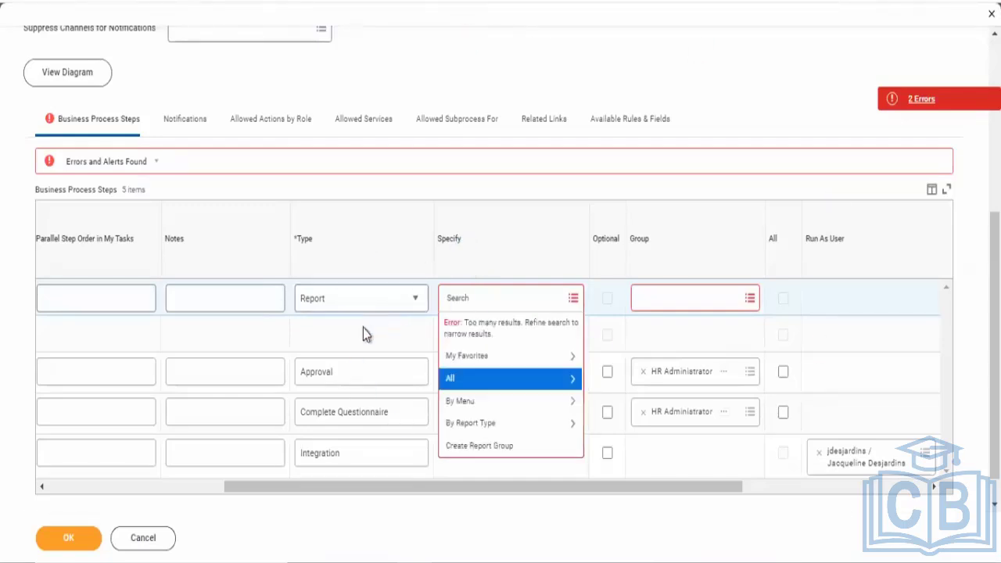
pyautogui.click(490, 426)
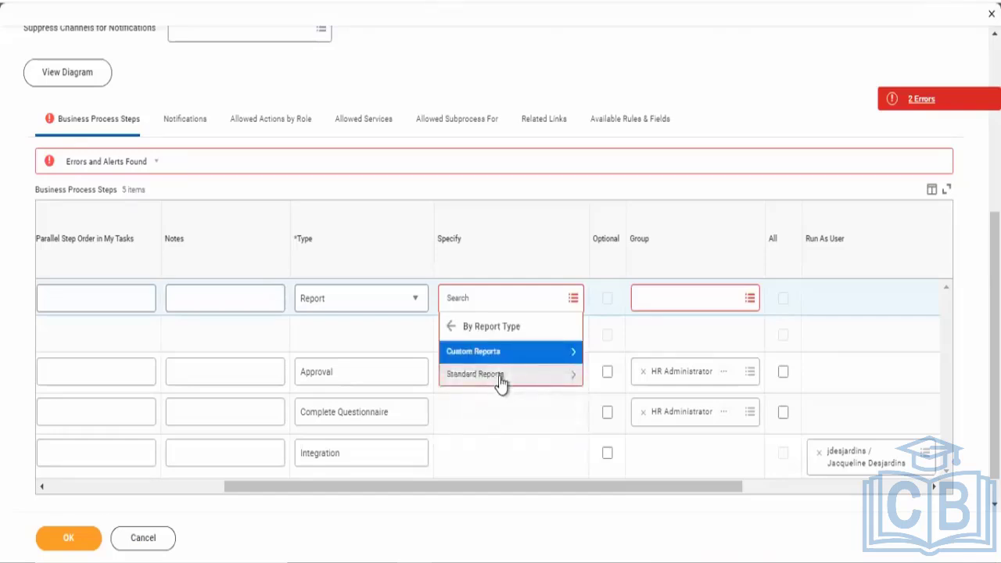
pyautogui.click(525, 359)
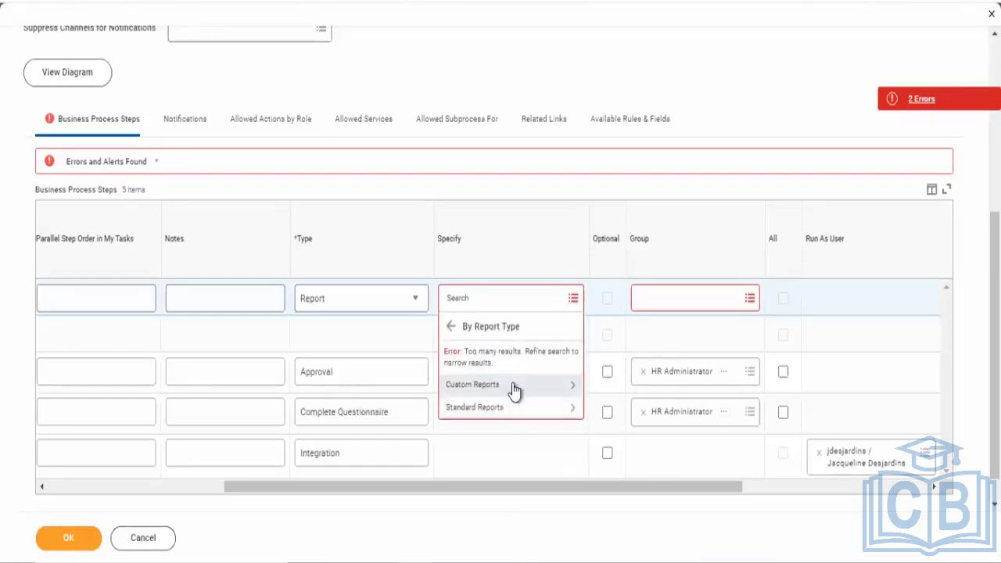
pyautogui.click(512, 385)
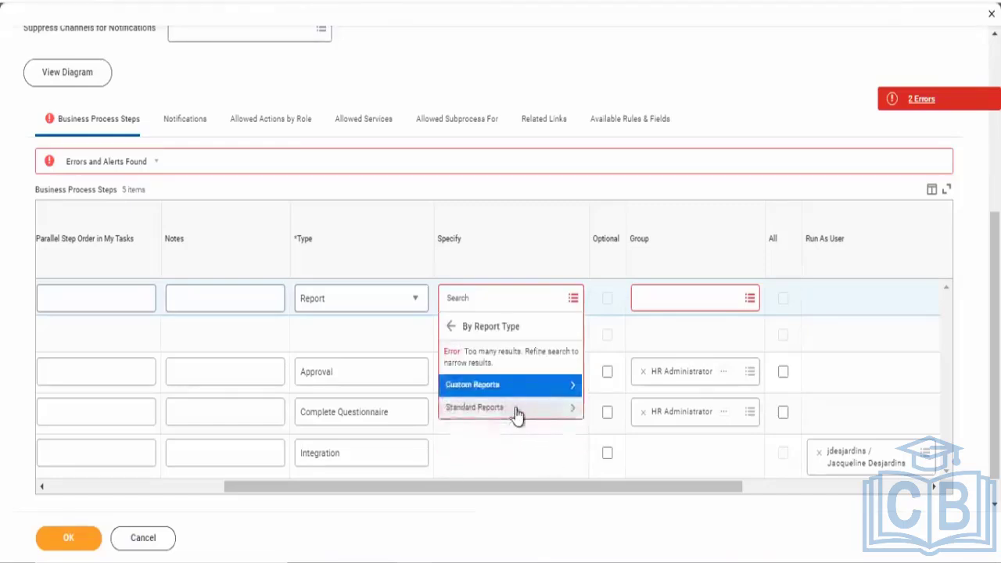
# Search the reports for "Worker" and assign Worker Allocations to step e.
pyautogui.click(479, 296)
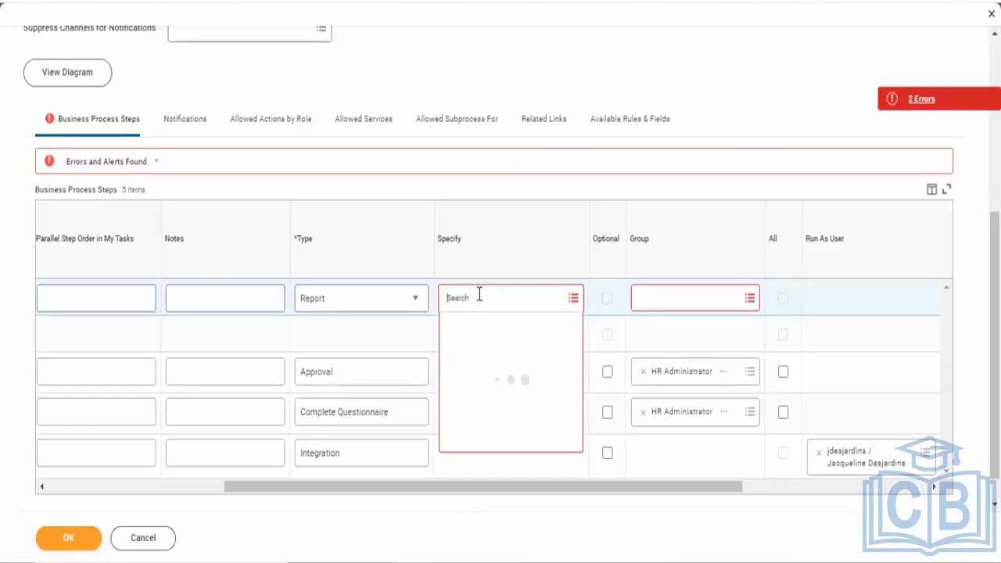
pyautogui.write('Wor')
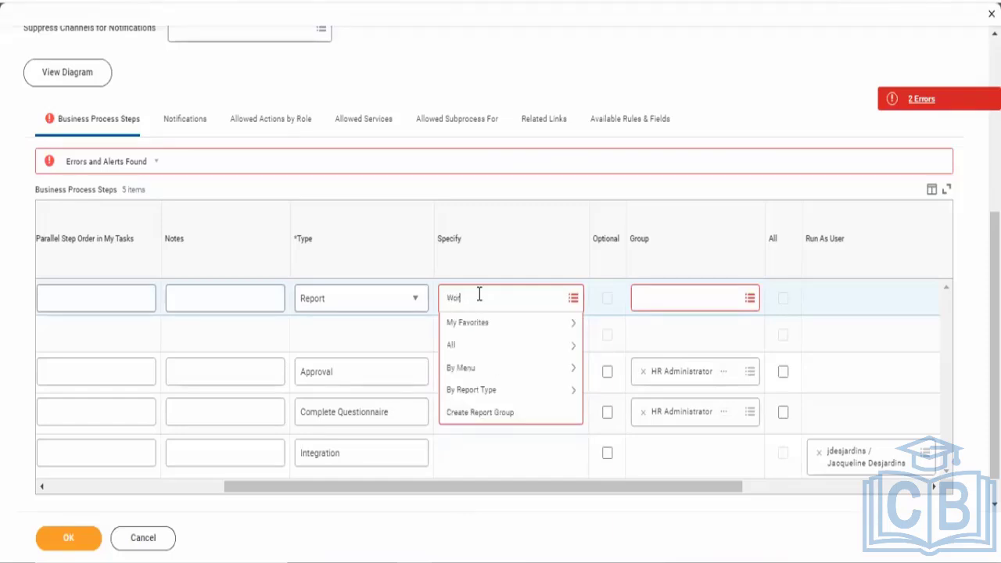
pyautogui.write('ker')
pyautogui.press('Return')
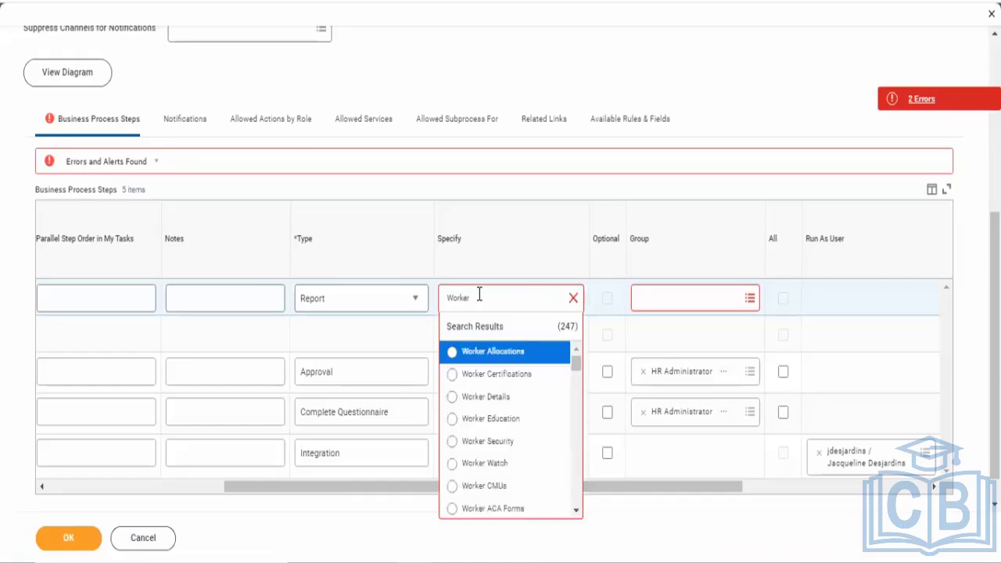
pyautogui.click(492, 352)
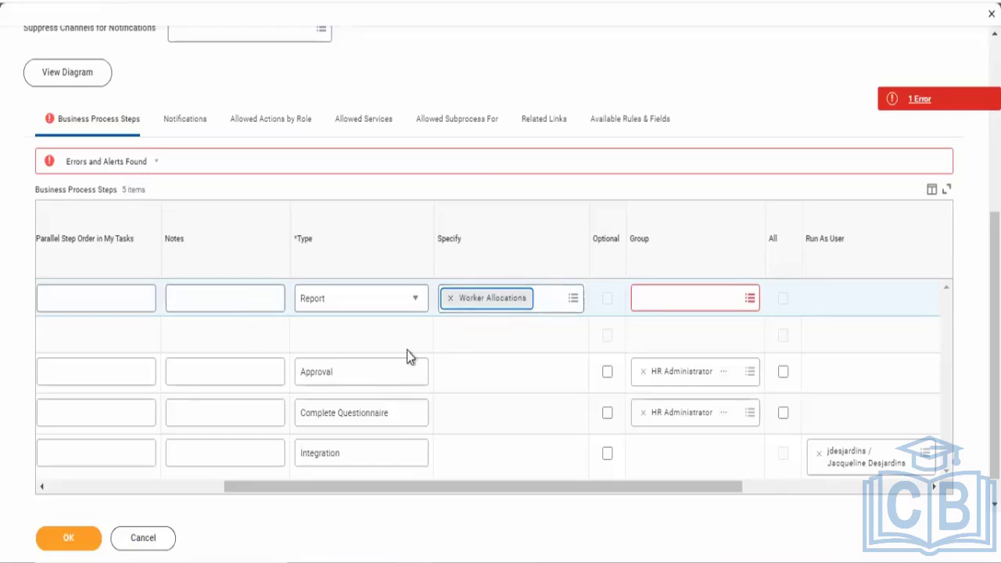
# Remove the Worker Allocations report from step e and leave its report blank.
pyautogui.click(450, 298)
pyautogui.click(466, 305)
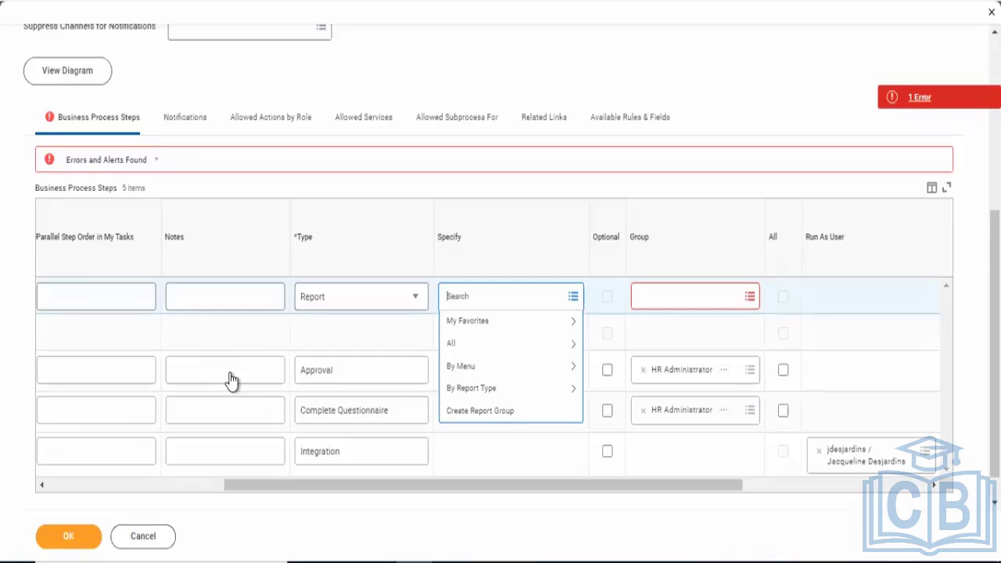
pyautogui.hscroll(-5, 196, 414)
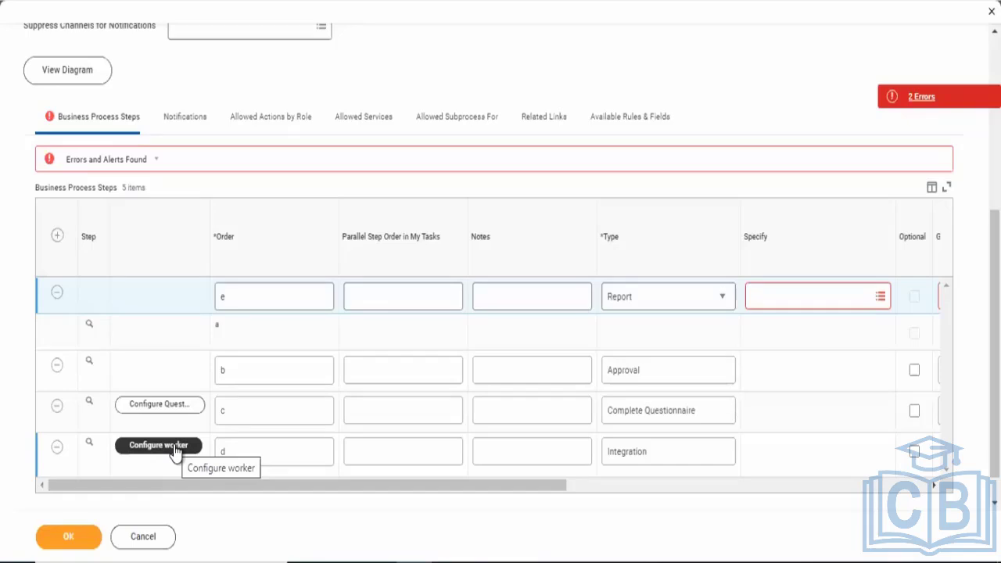
# Add a new business process step of type Service and view the services that can be specified for it.
pyautogui.click(651, 454)
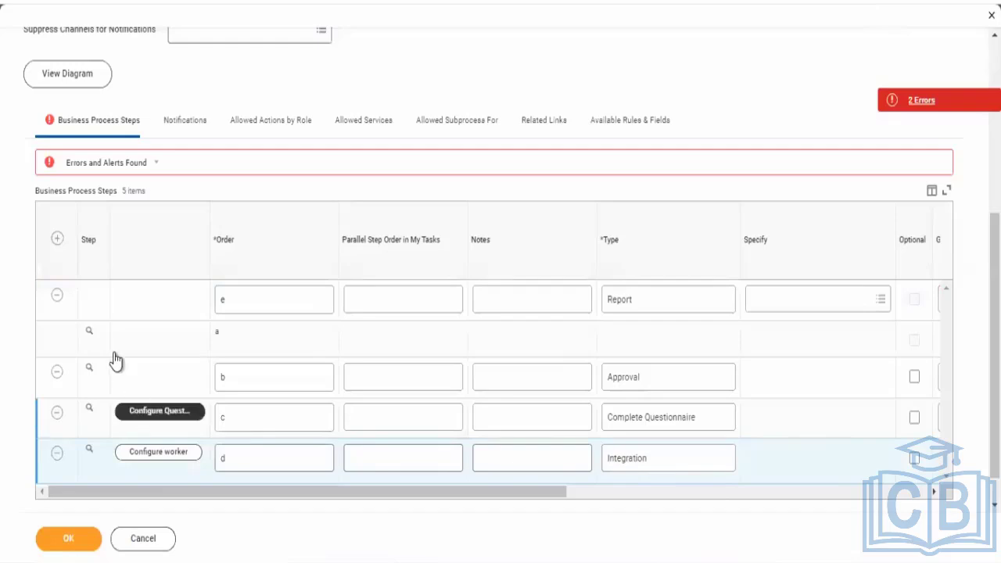
pyautogui.click(56, 242)
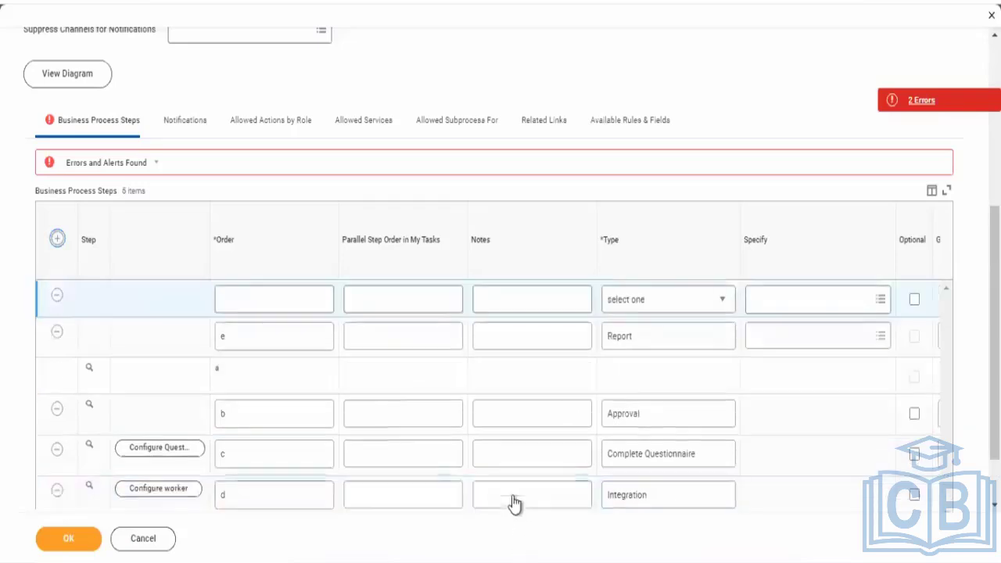
pyautogui.click(660, 306)
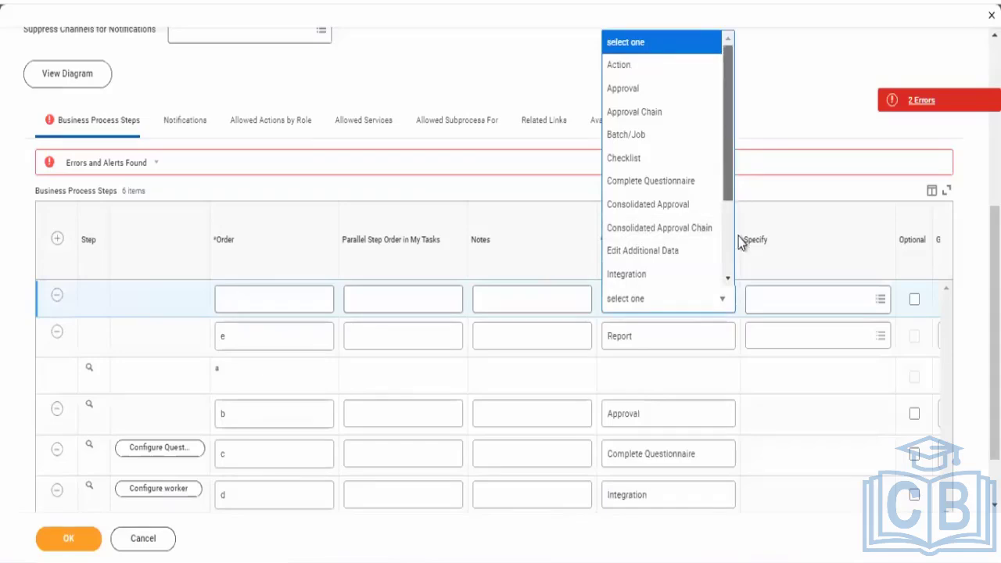
pyautogui.scroll(-1, 739, 273)
pyautogui.scroll(-2, 740, 286)
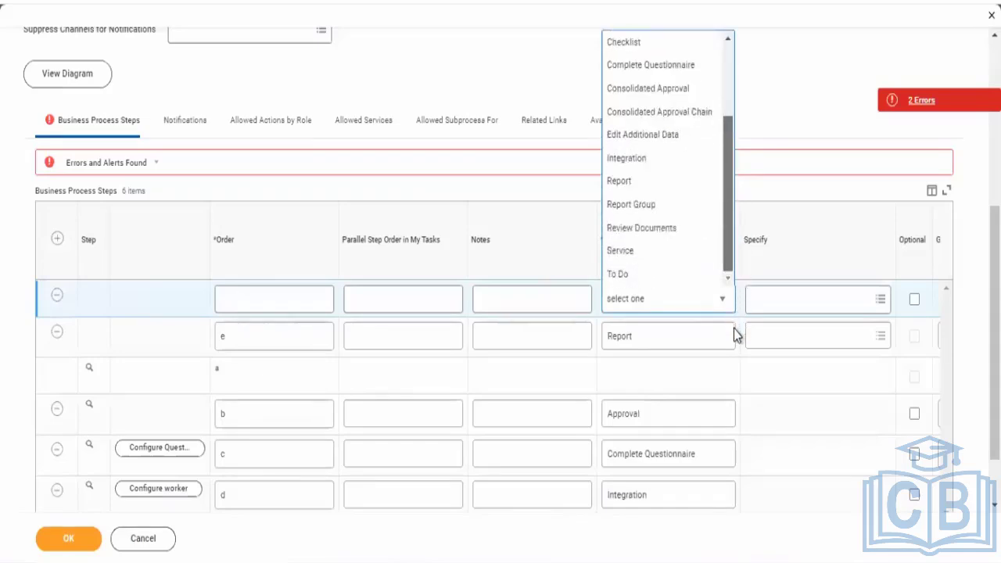
pyautogui.click(635, 256)
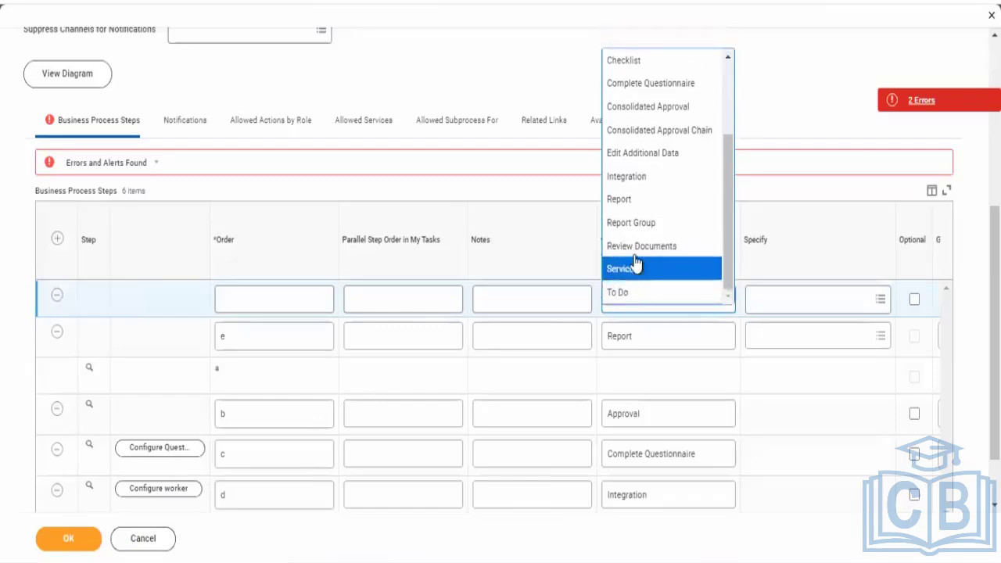
pyautogui.click(791, 304)
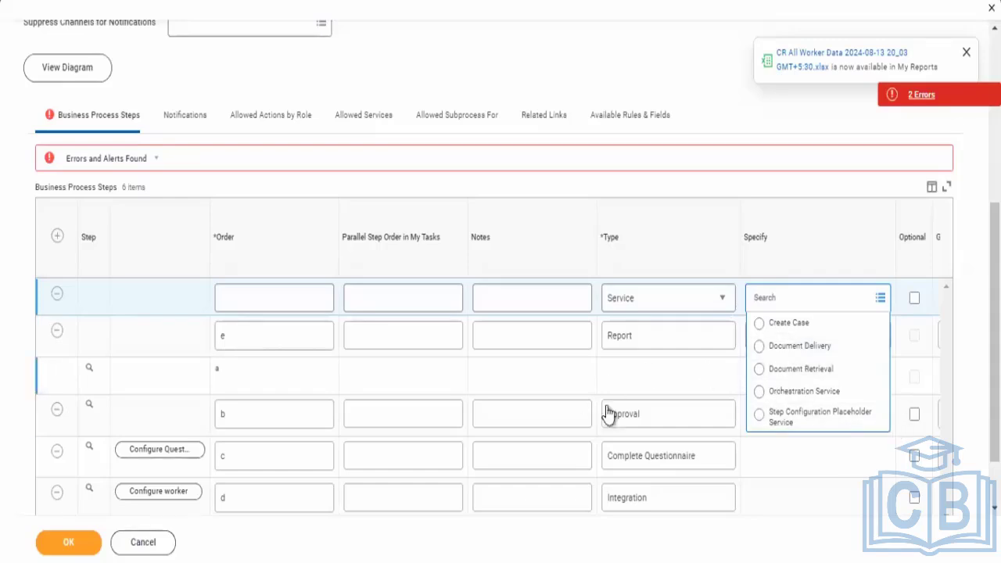
pyautogui.click(653, 368)
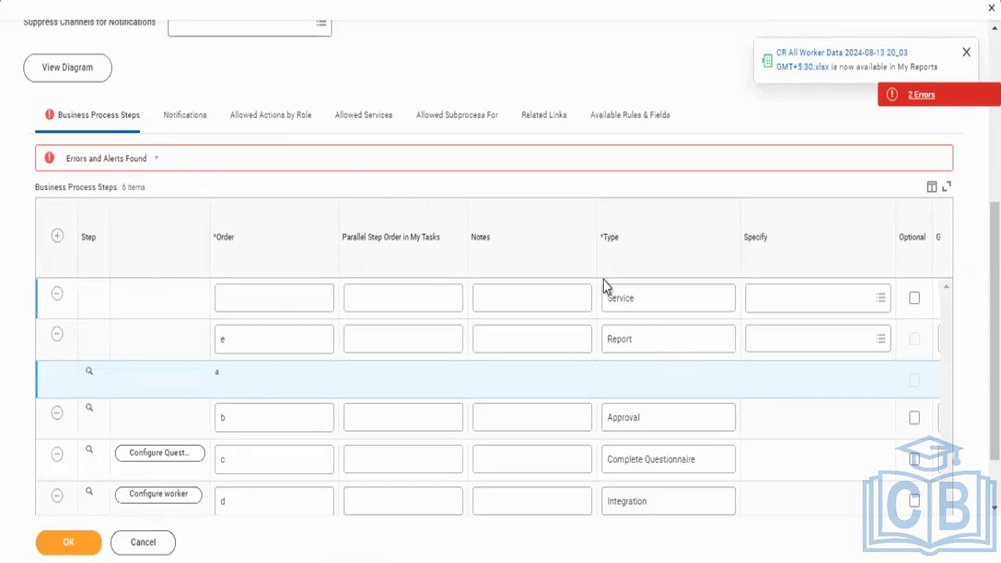
# Discard the edits to the business process definition and highlight the Approval type of step b.
pyautogui.click(145, 542)
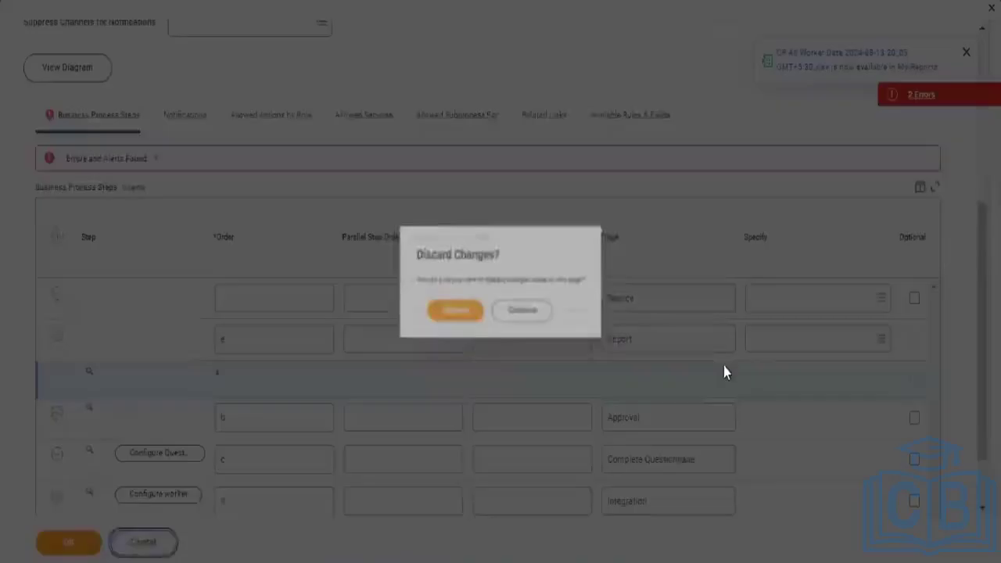
pyautogui.click(447, 316)
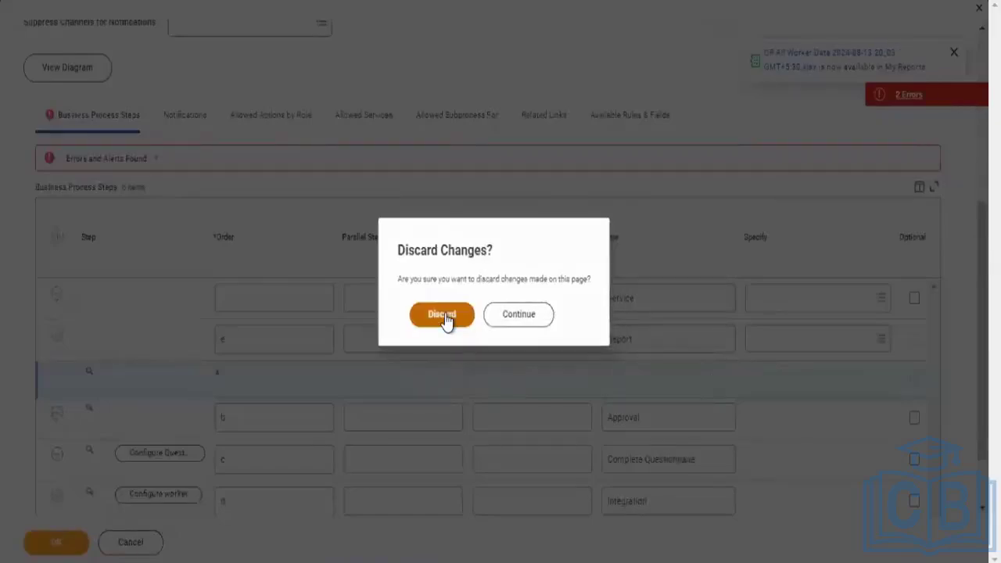
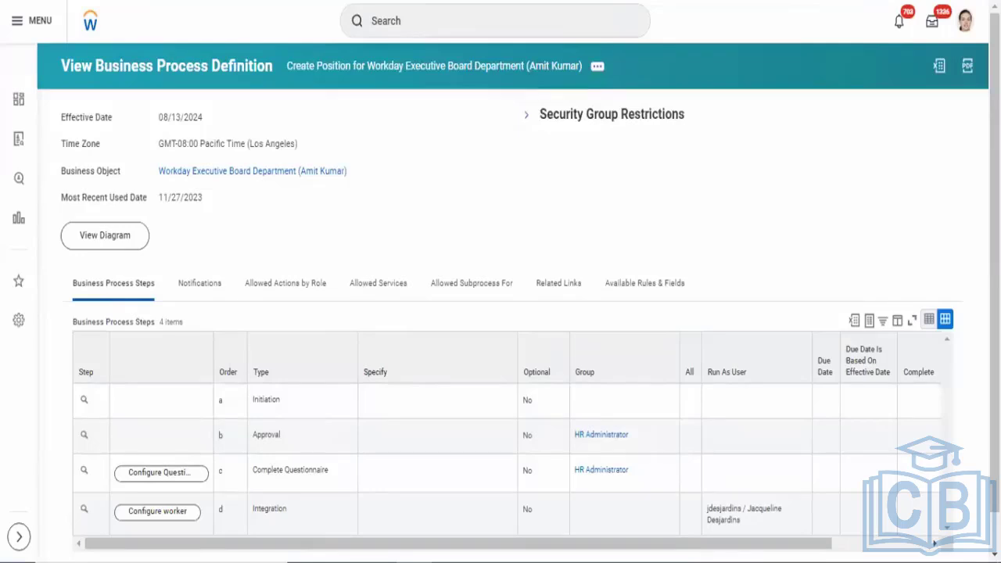
pyautogui.scroll(-1, 429, 478)
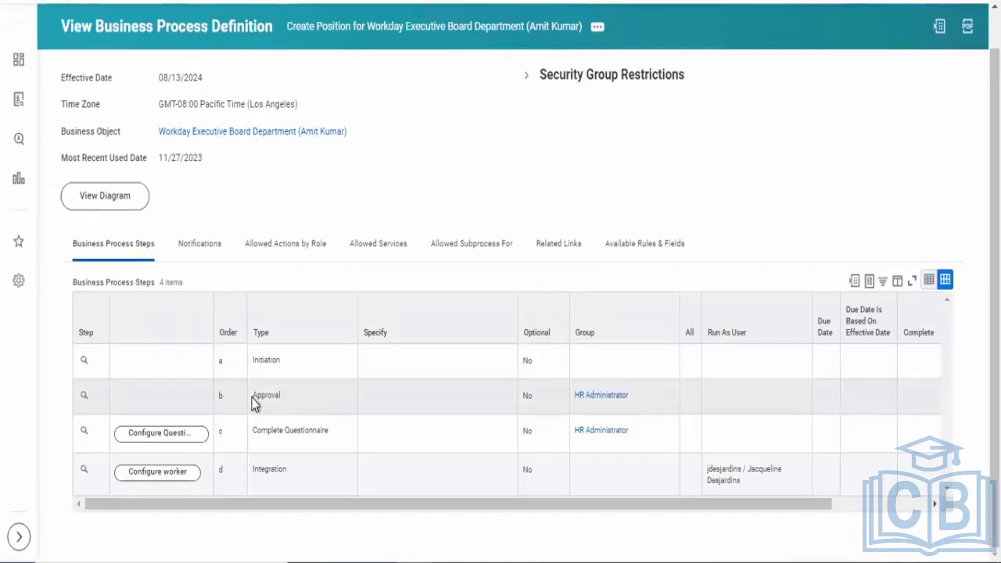
pyautogui.moveTo(255, 403); pyautogui.dragTo(302, 404)
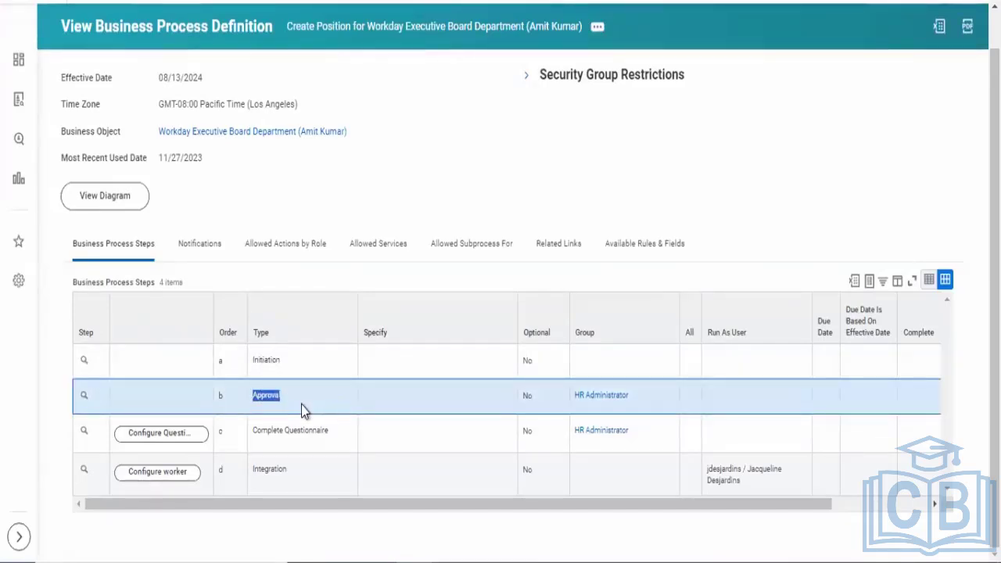